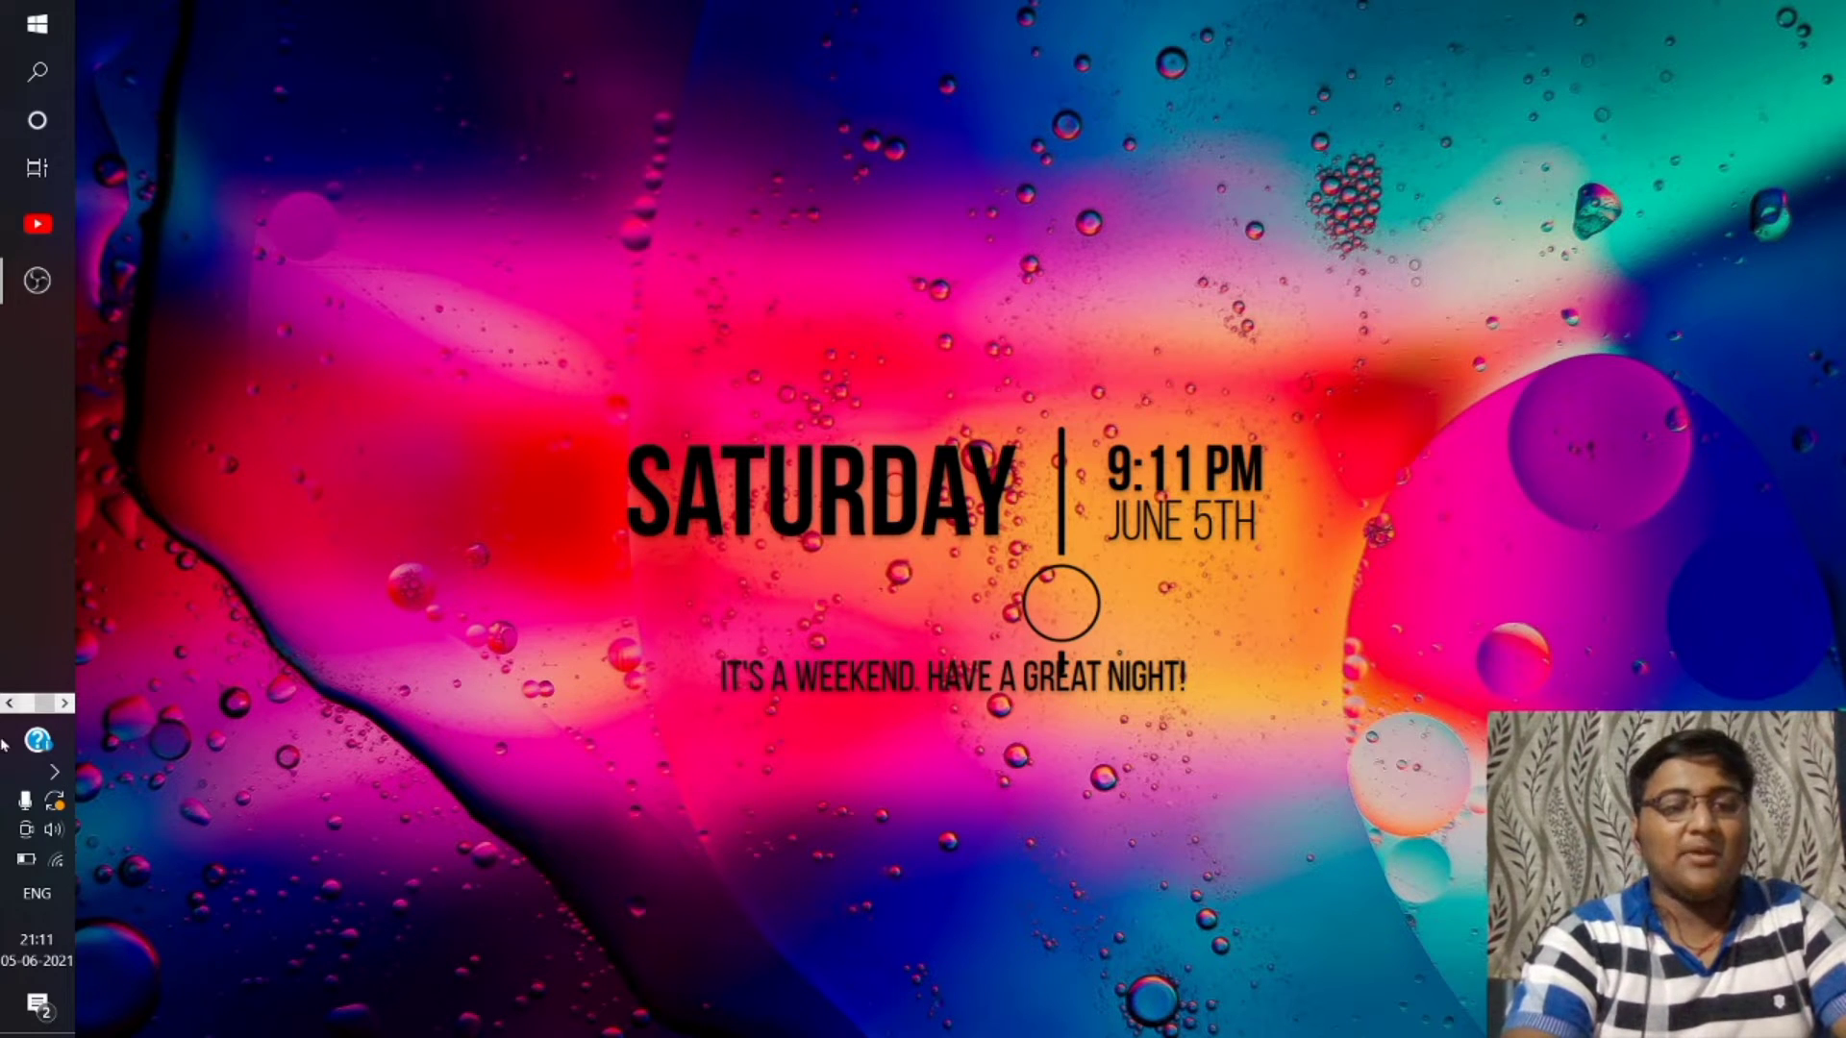
Launch Chrome from the taskbar and search Google for 'google drive'
left_click(10, 703)
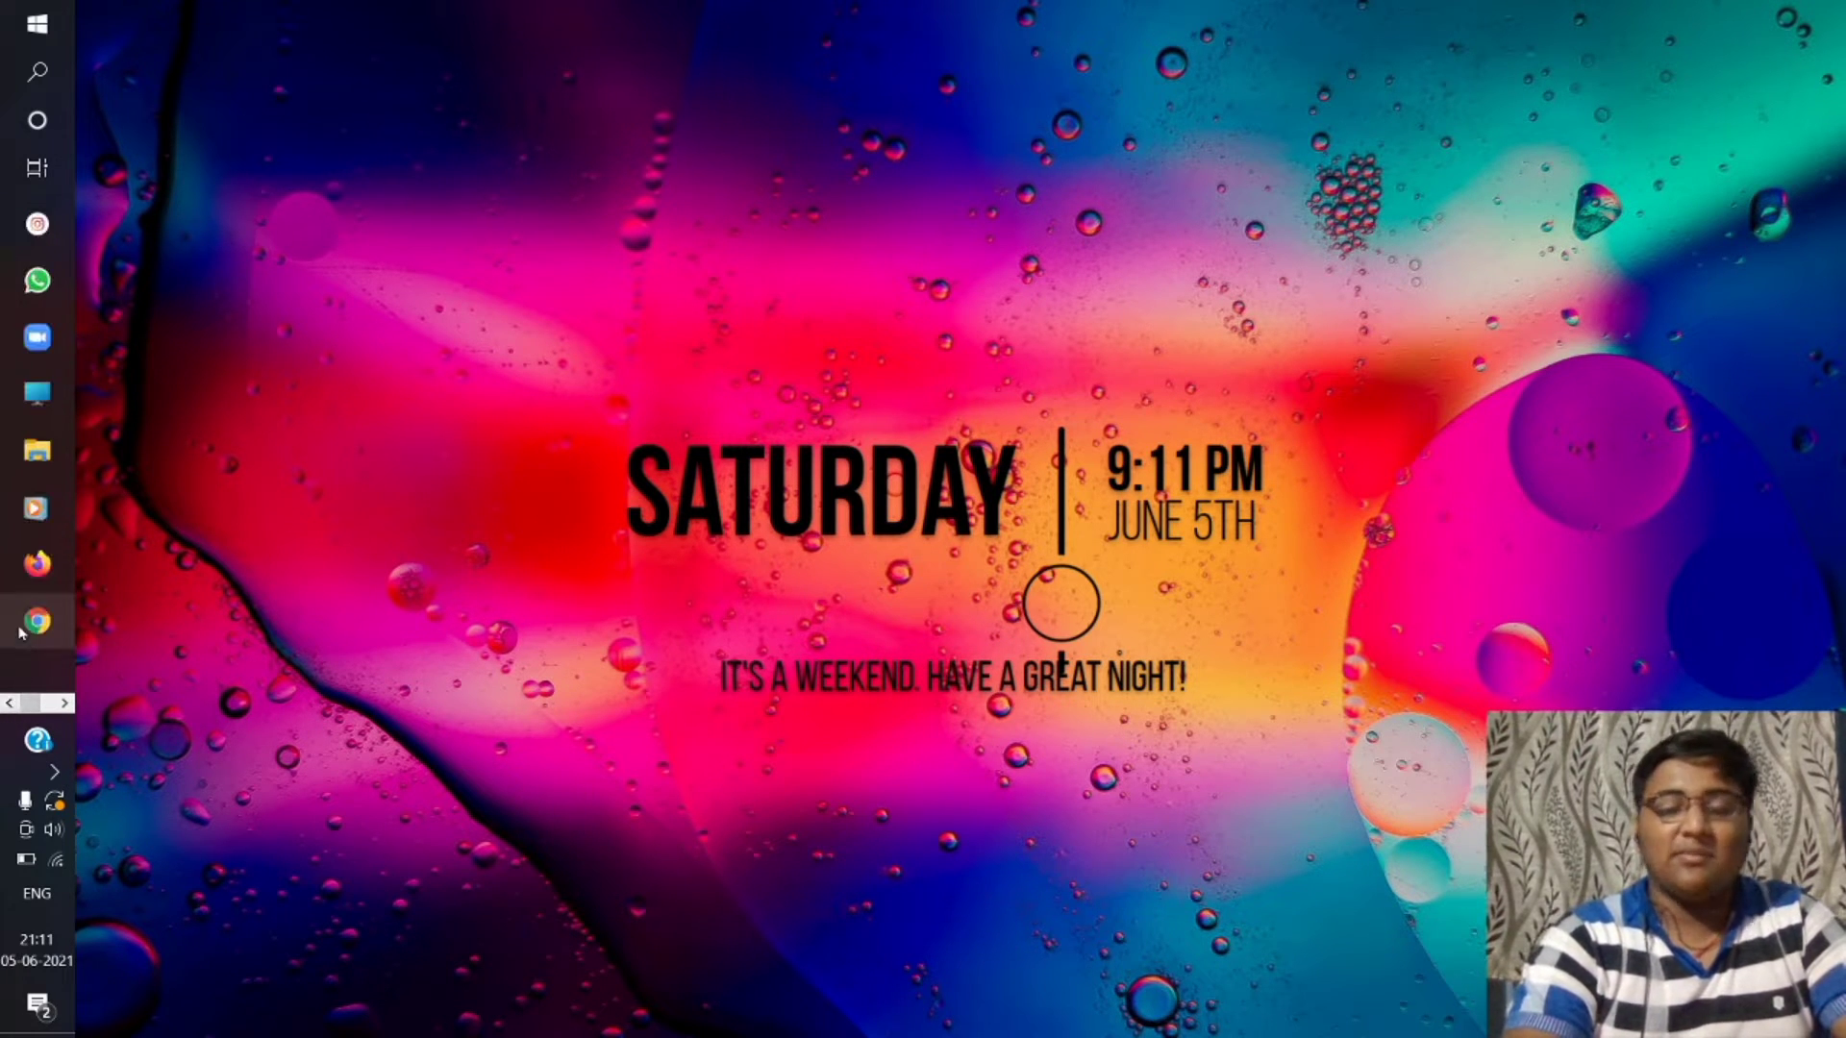
left_click(23, 627)
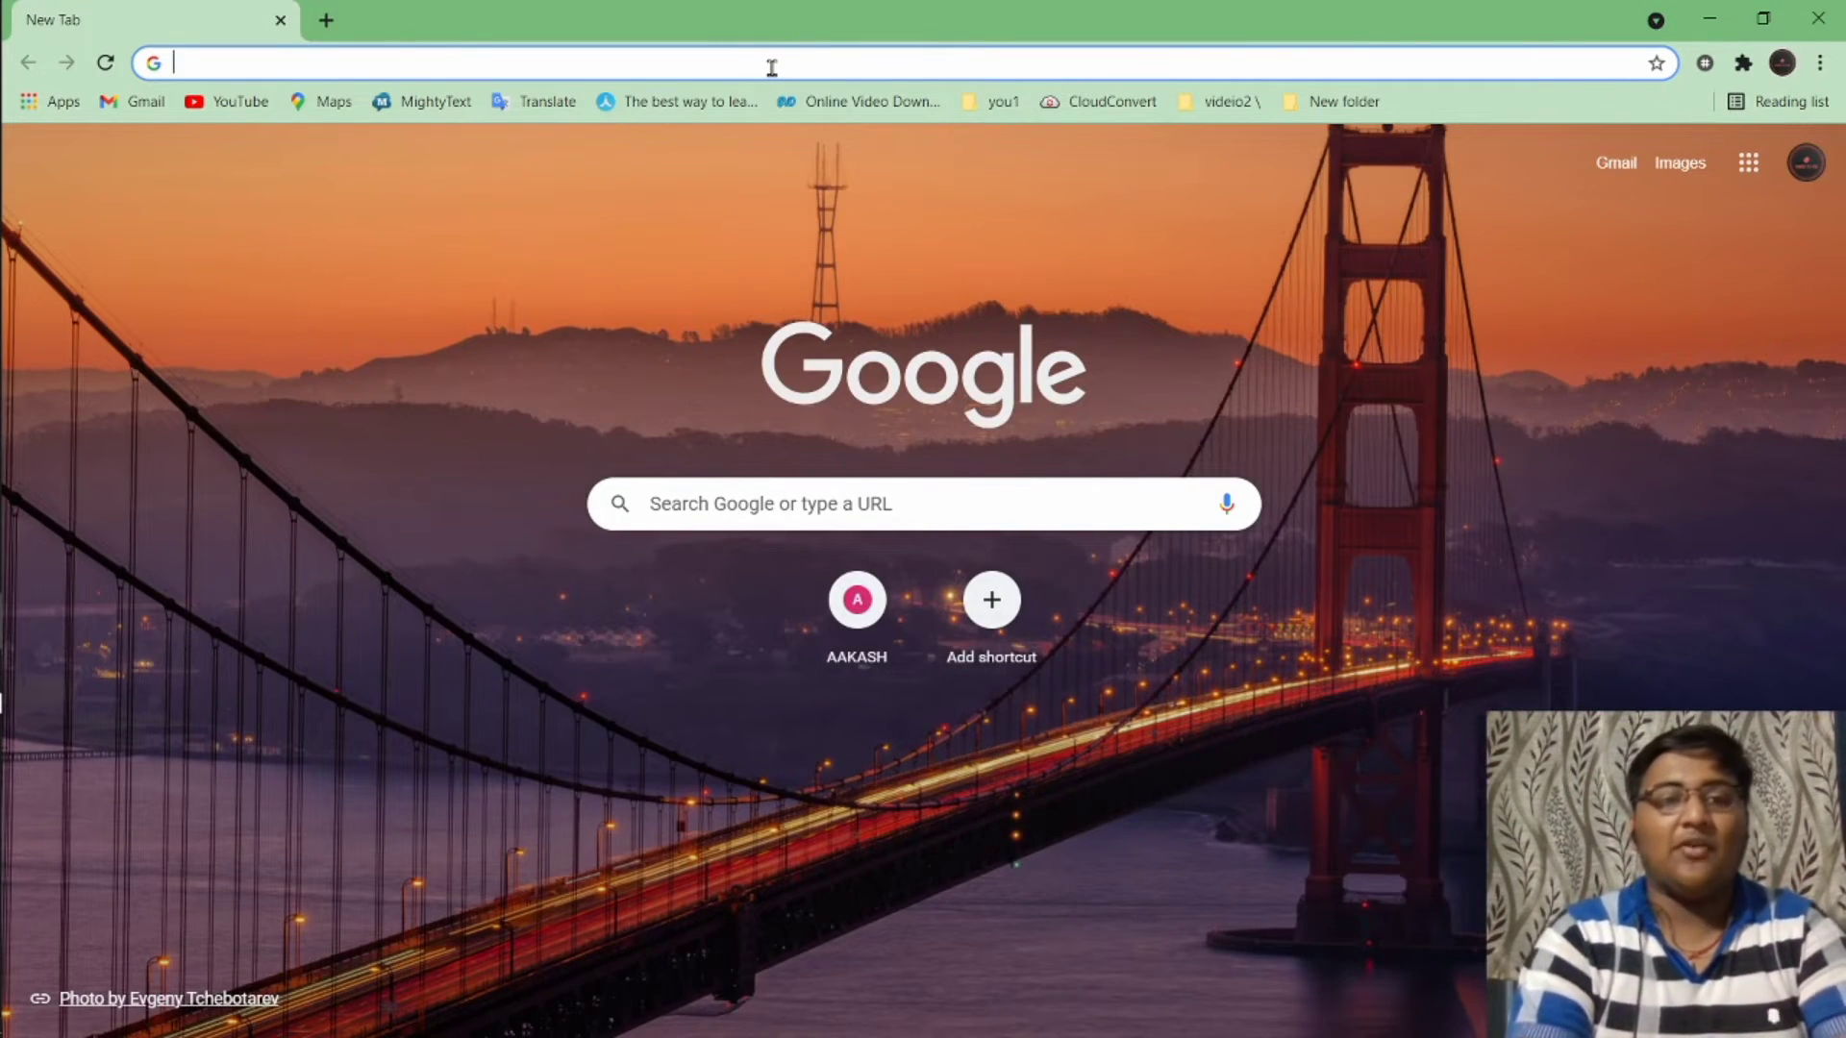
type("gog")
key("BackSpace")
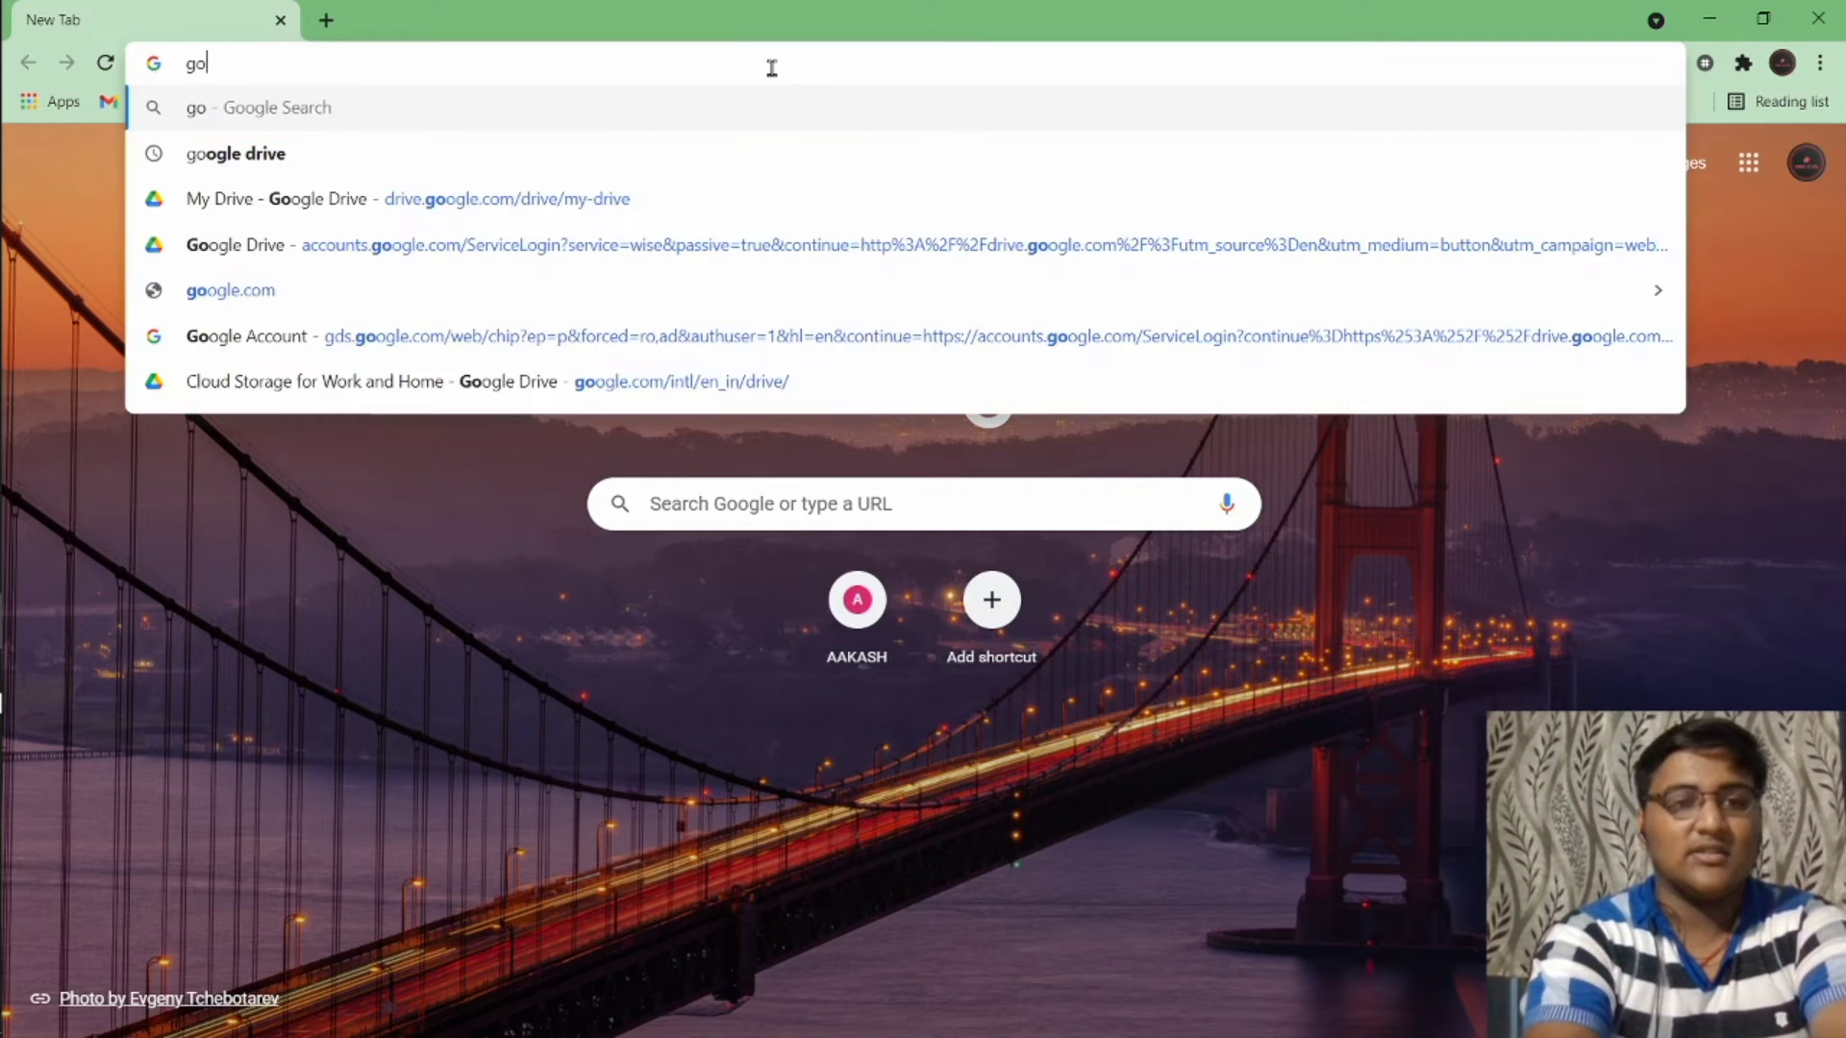
type("oglr")
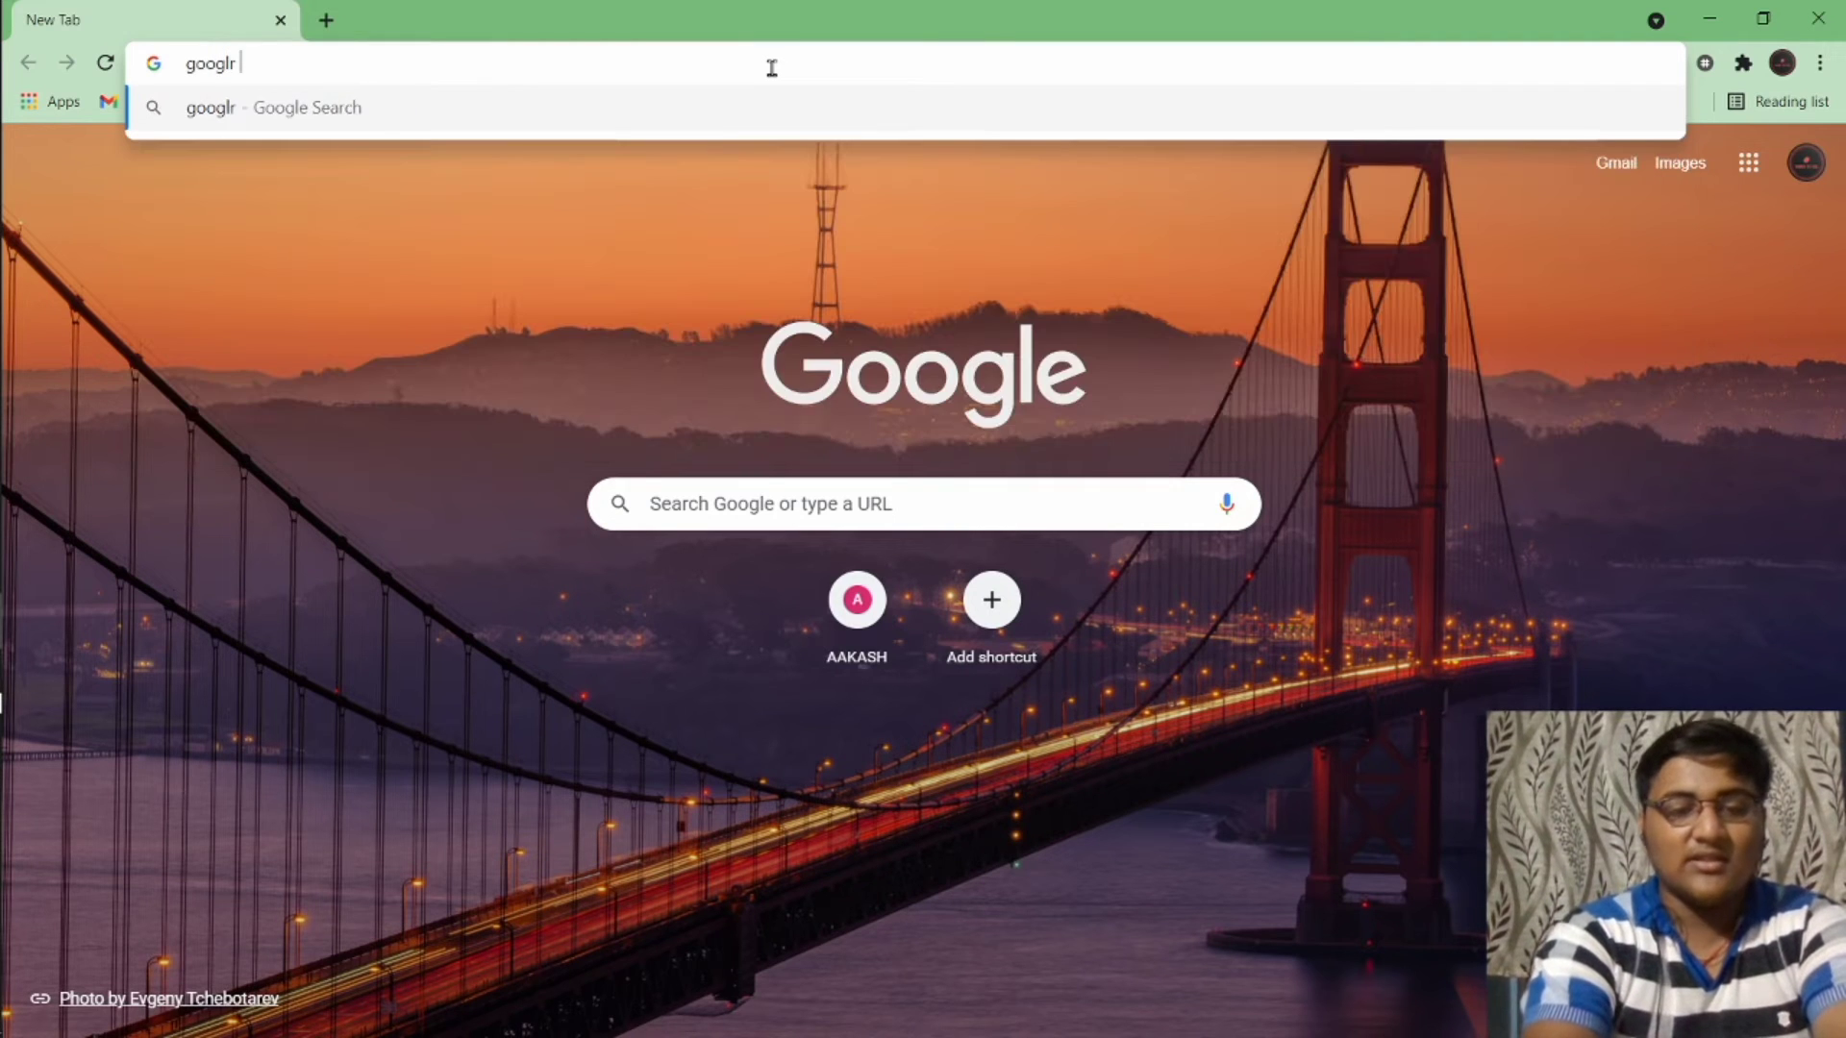
key("BackSpace")
type("e")
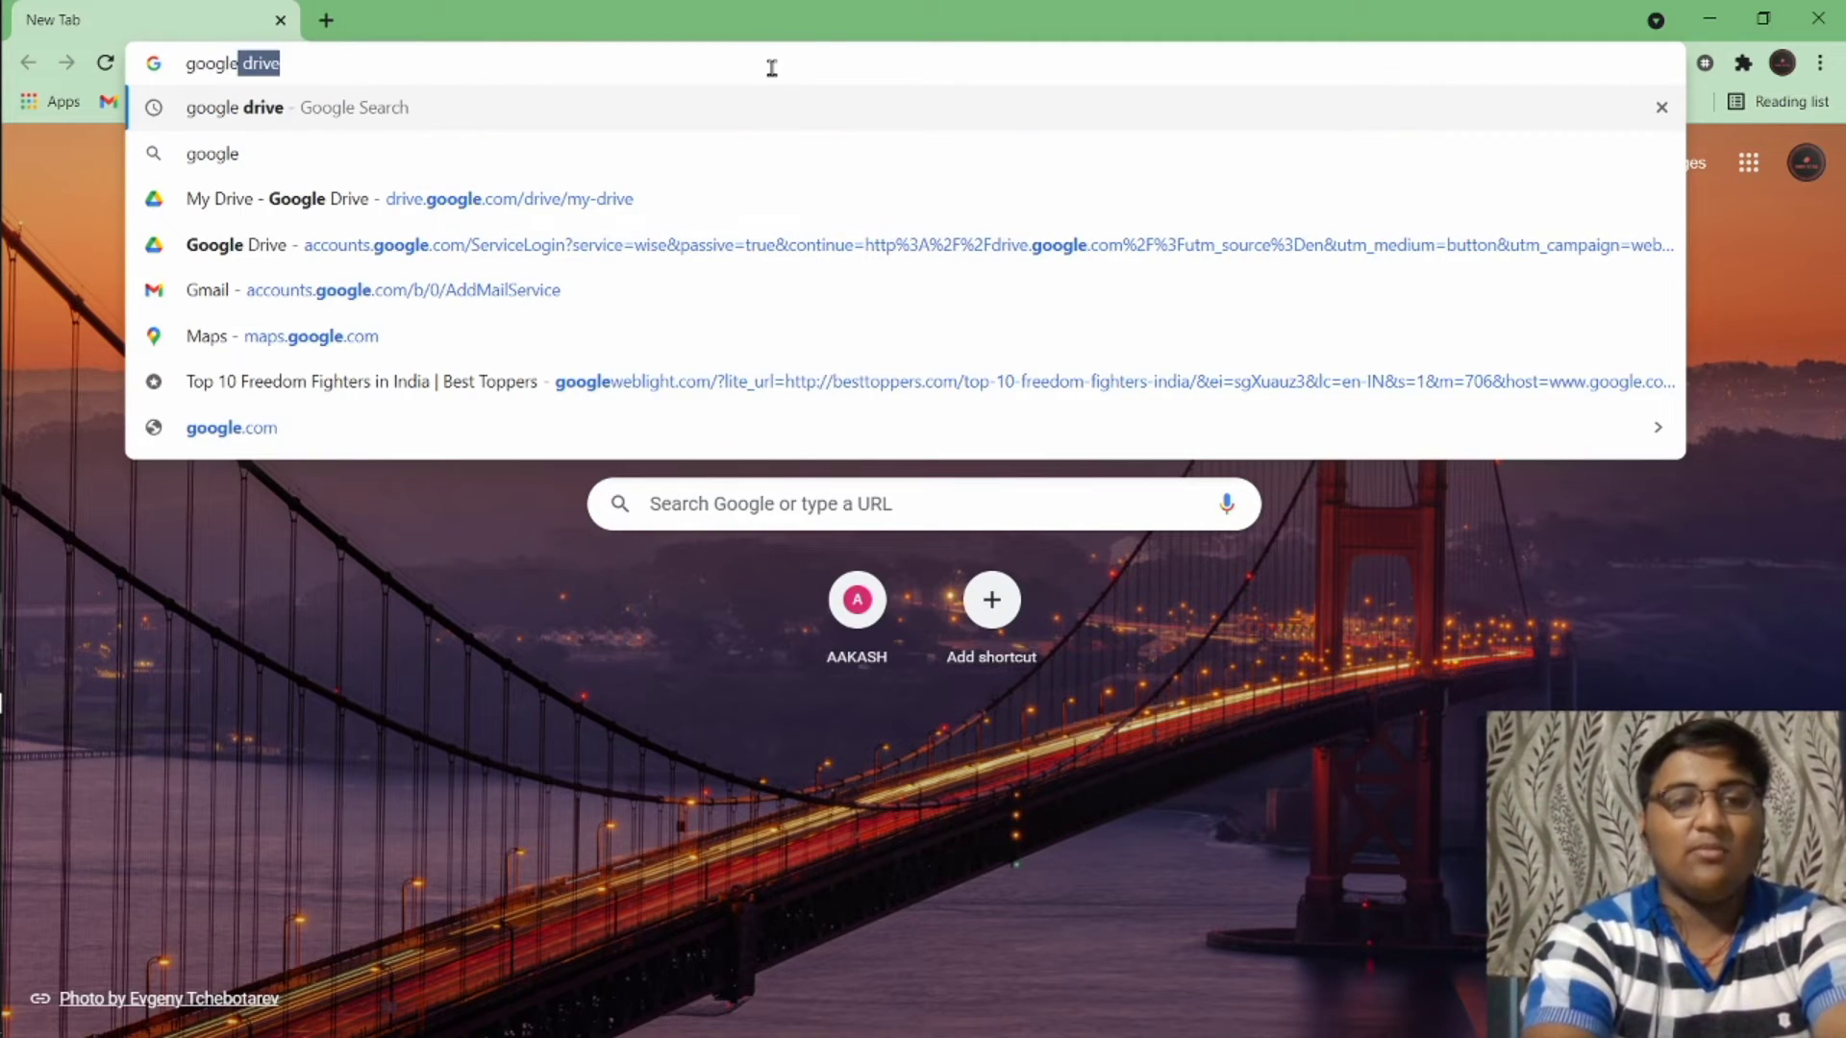
type(" driv")
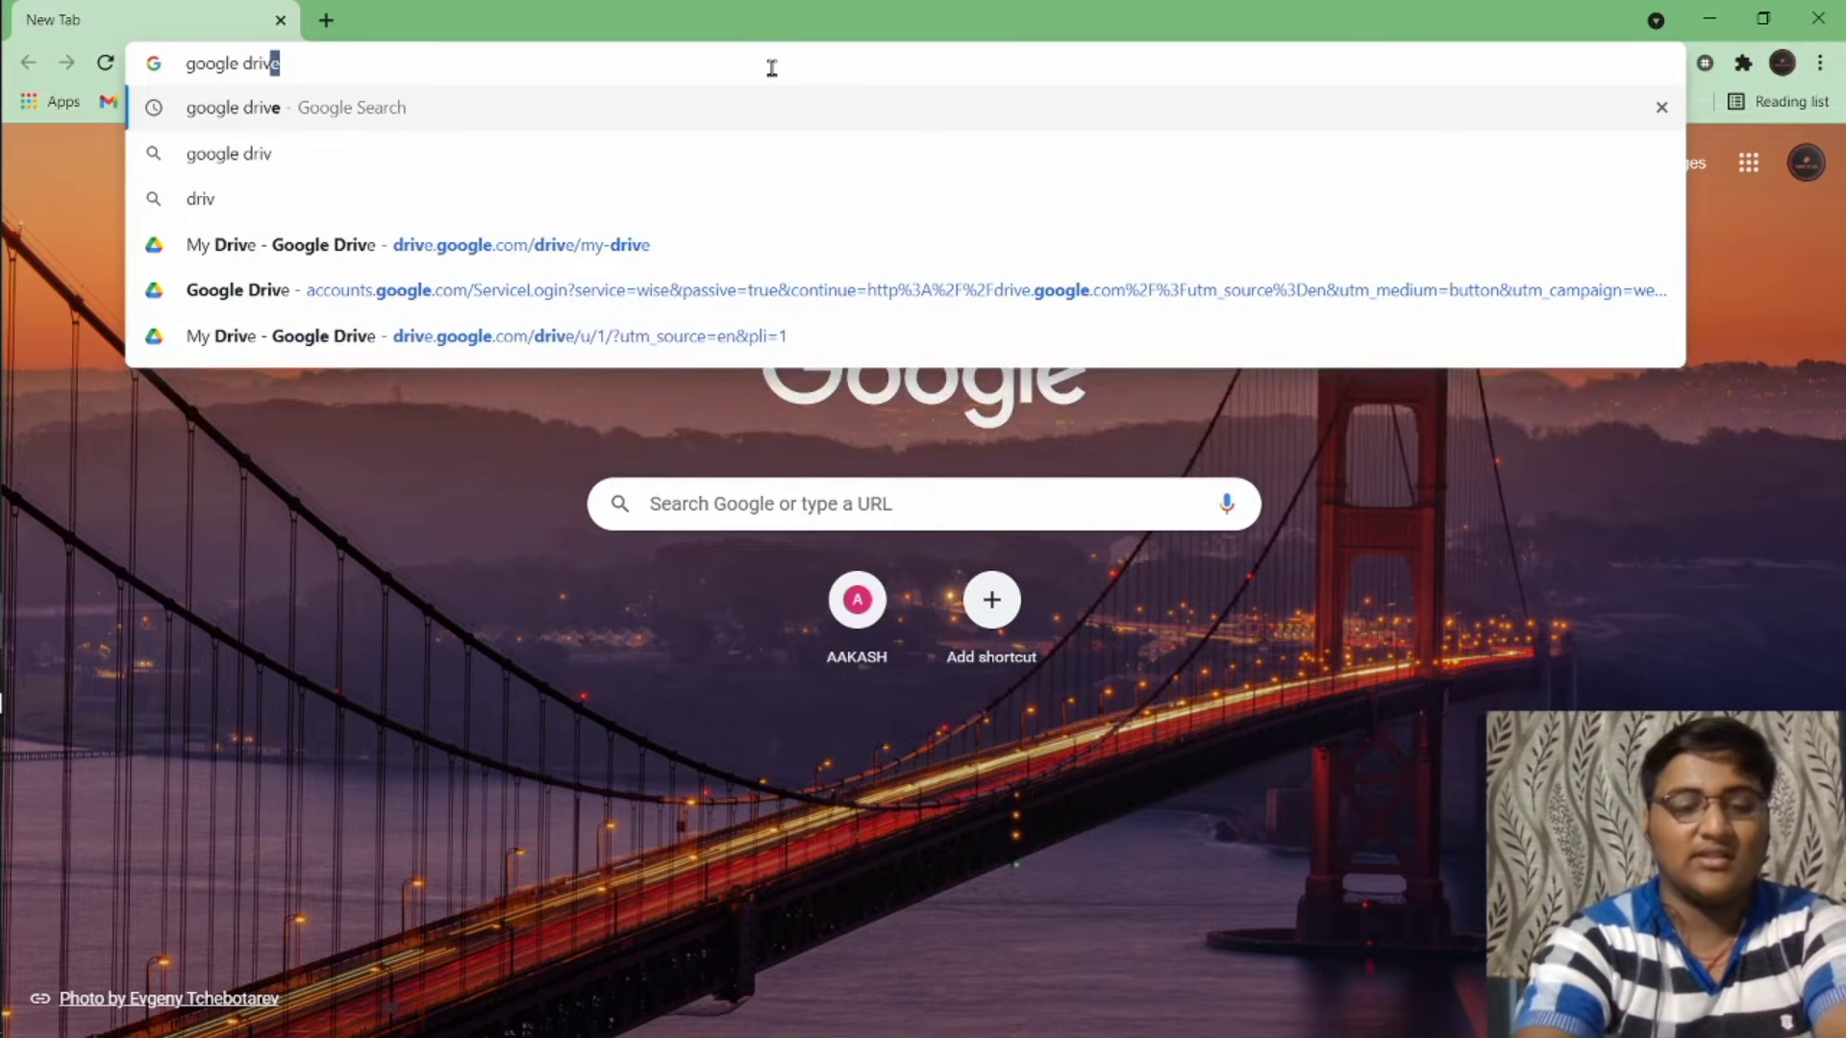
key("Return")
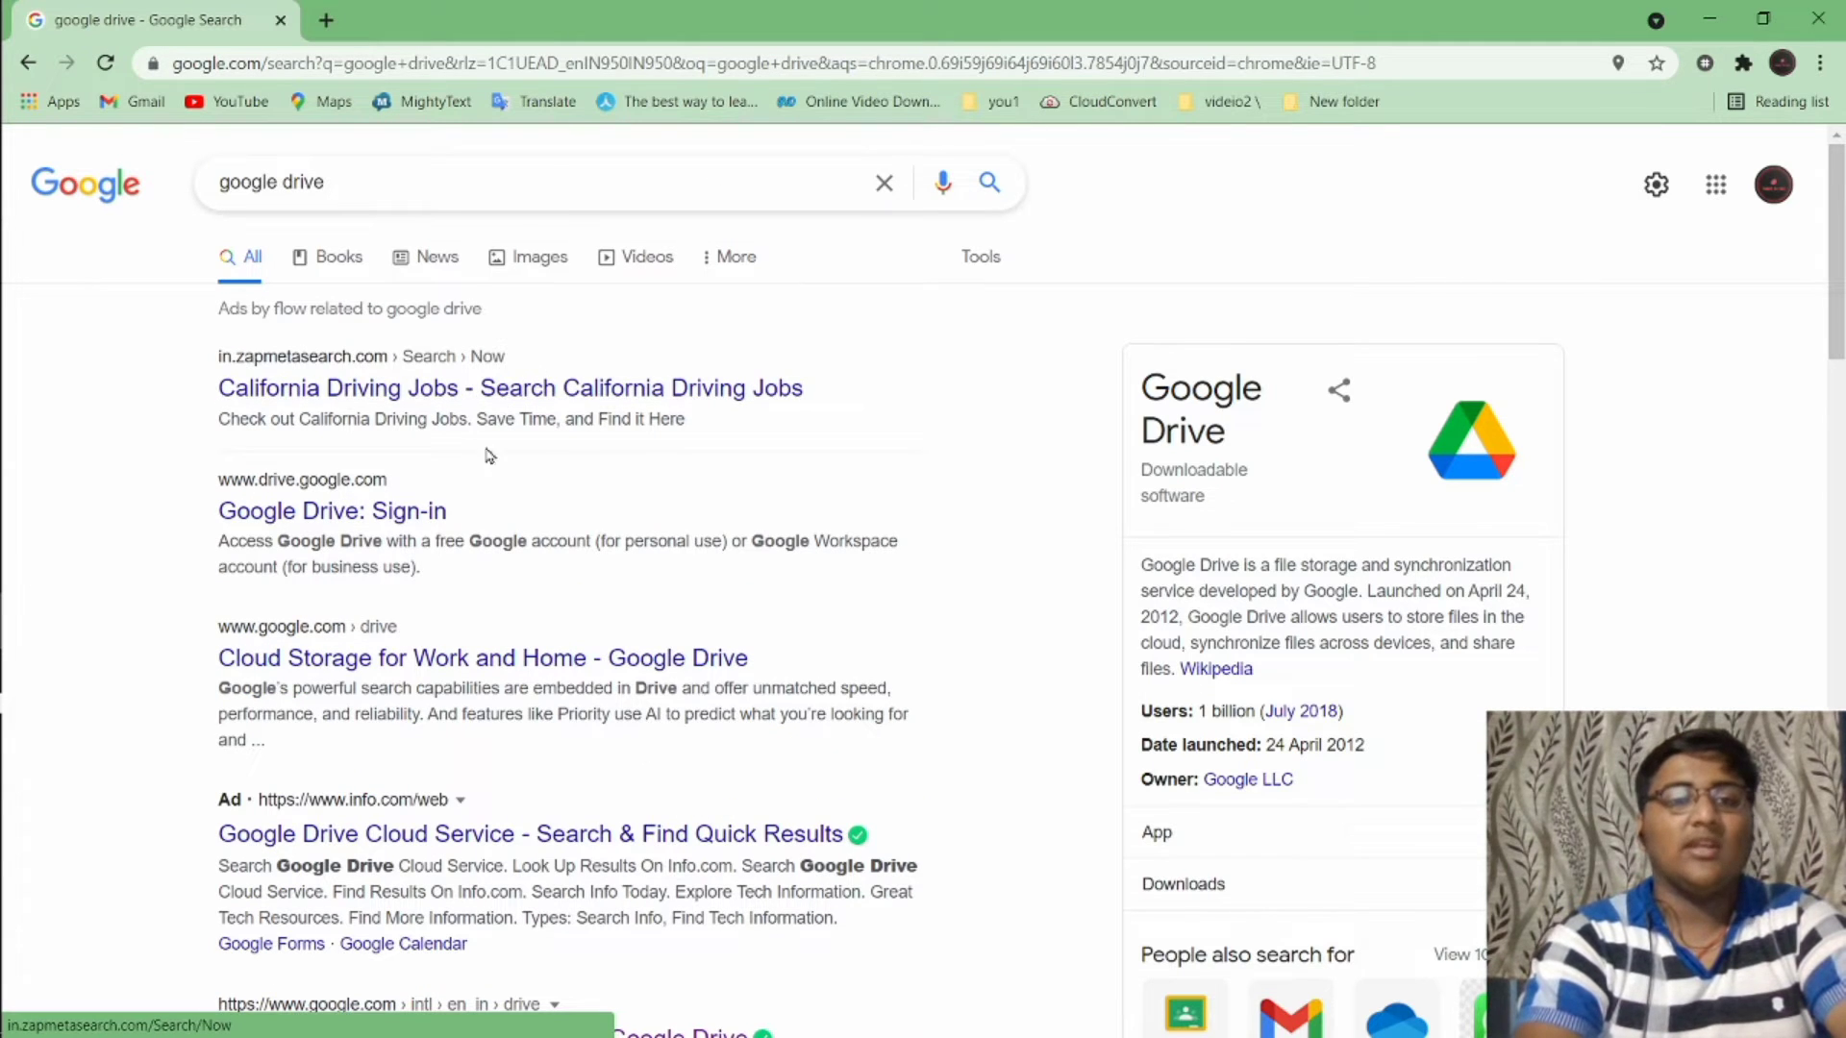
Follow the Google Drive: Sign-in result to reach My Drive in a new tab
left_click(415, 511)
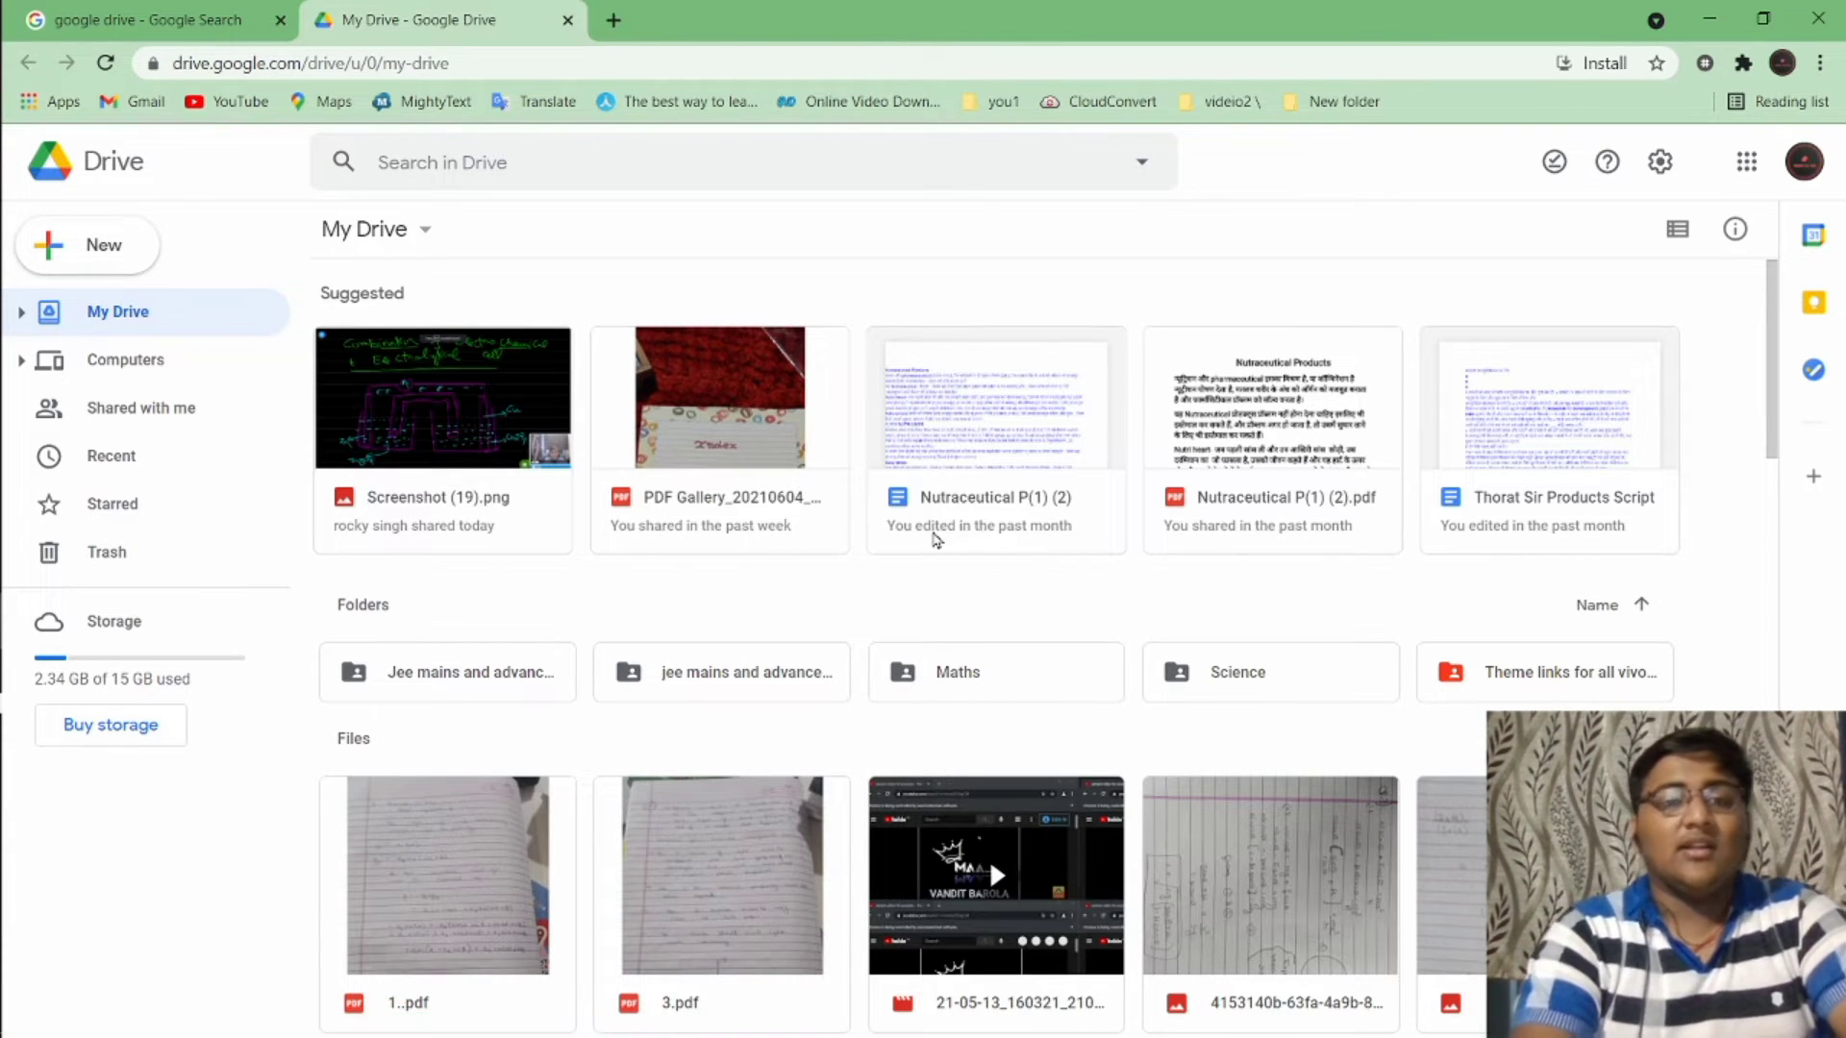
mouse_move(5, 713)
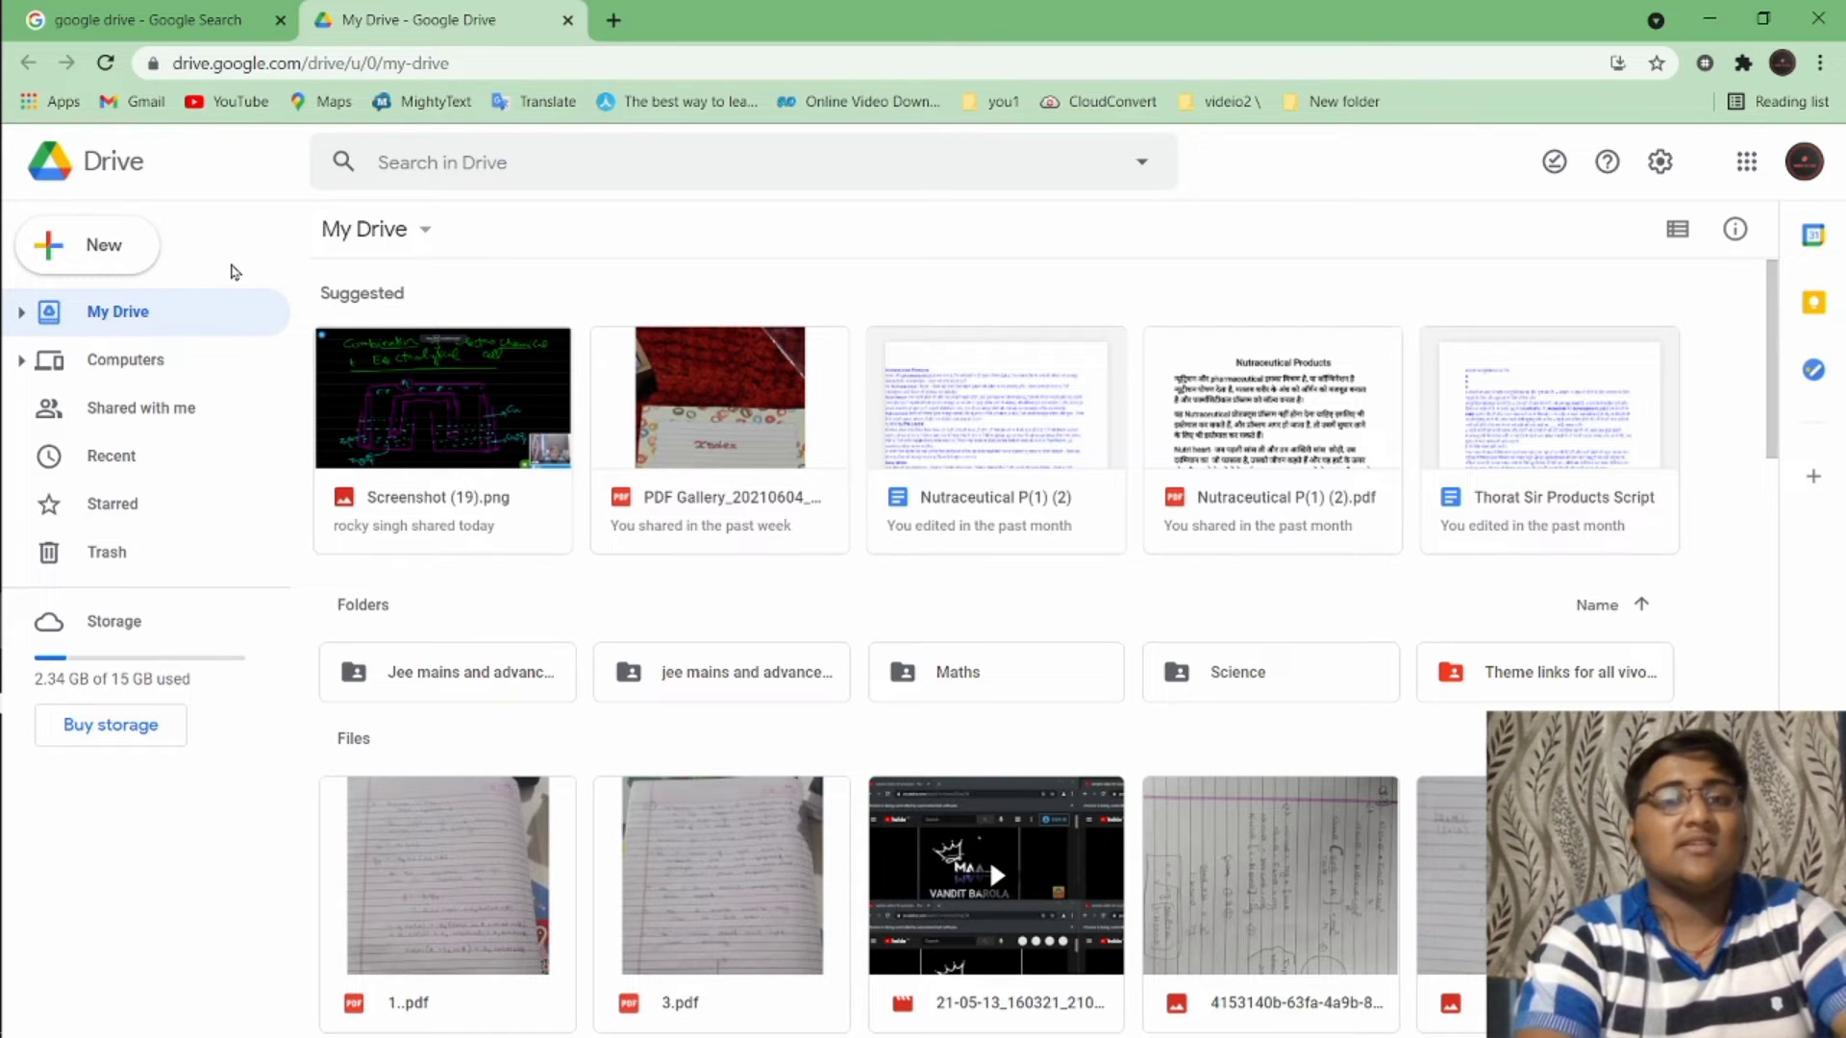
Upload art from Desktop\New folder to My Drive and reload the page
left_click(93, 252)
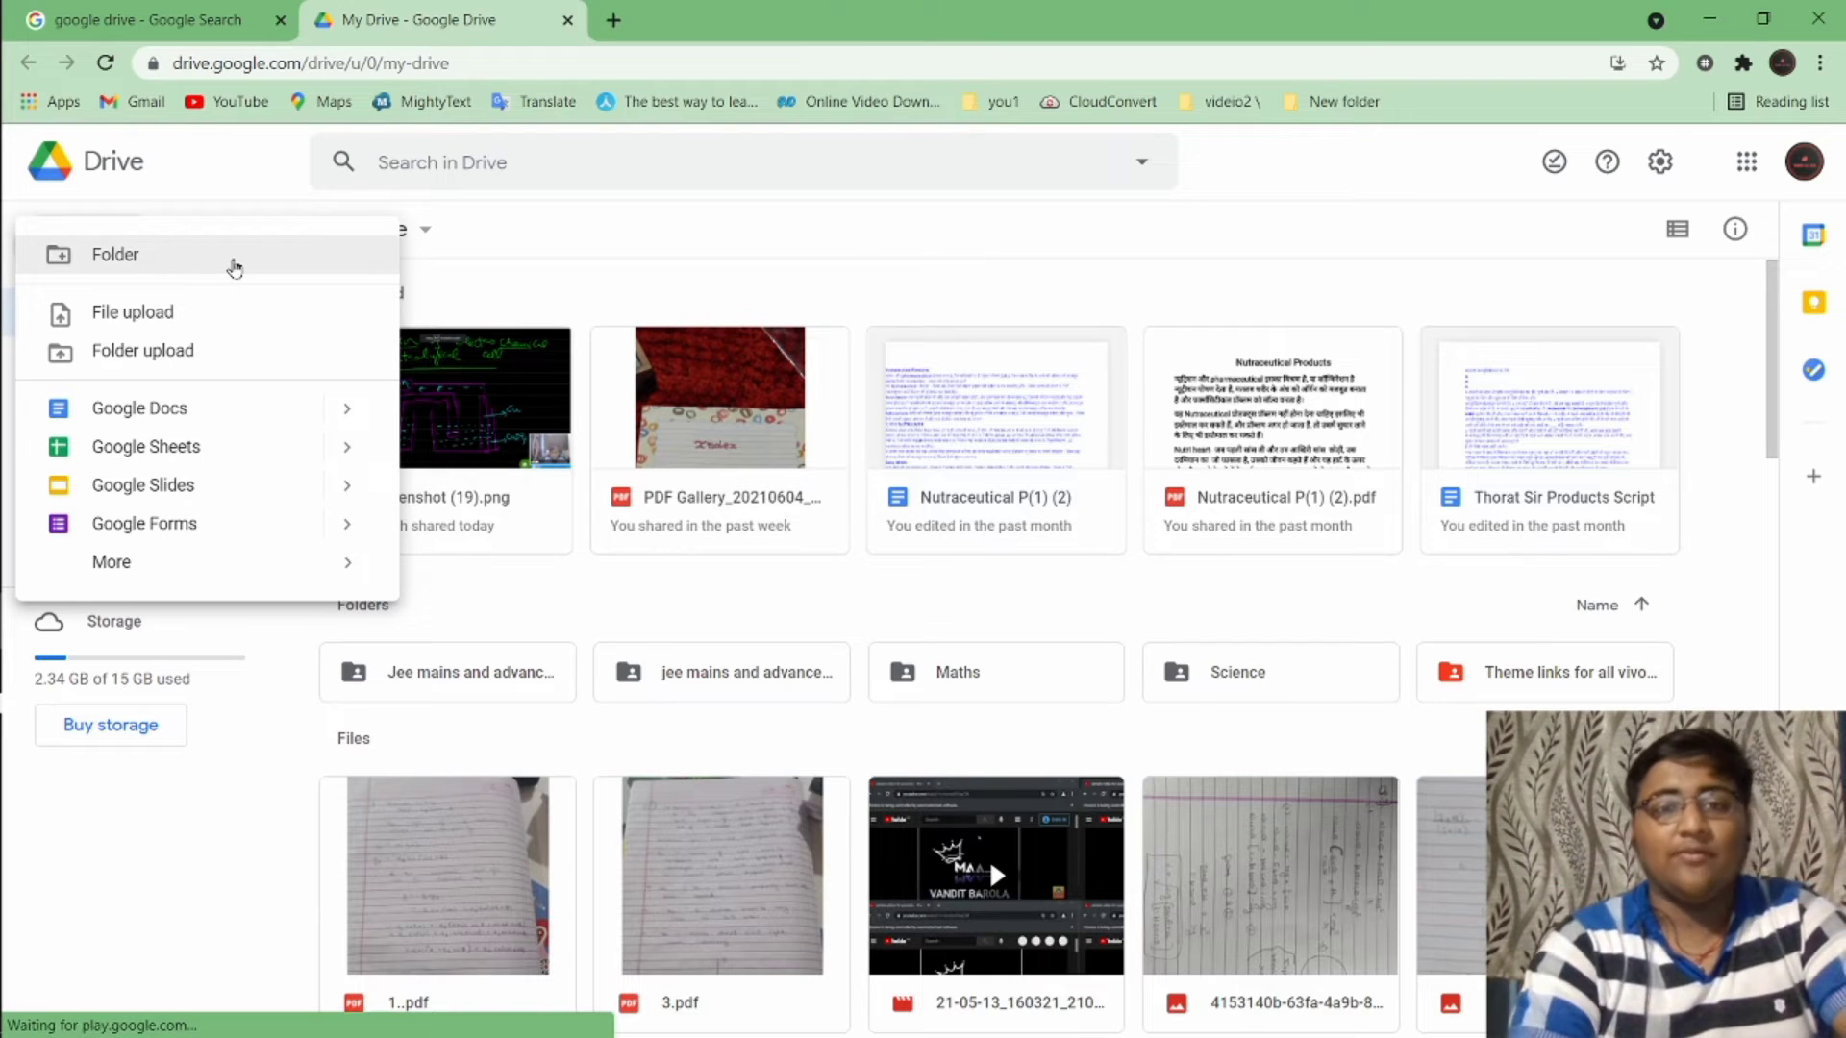
left_click(242, 321)
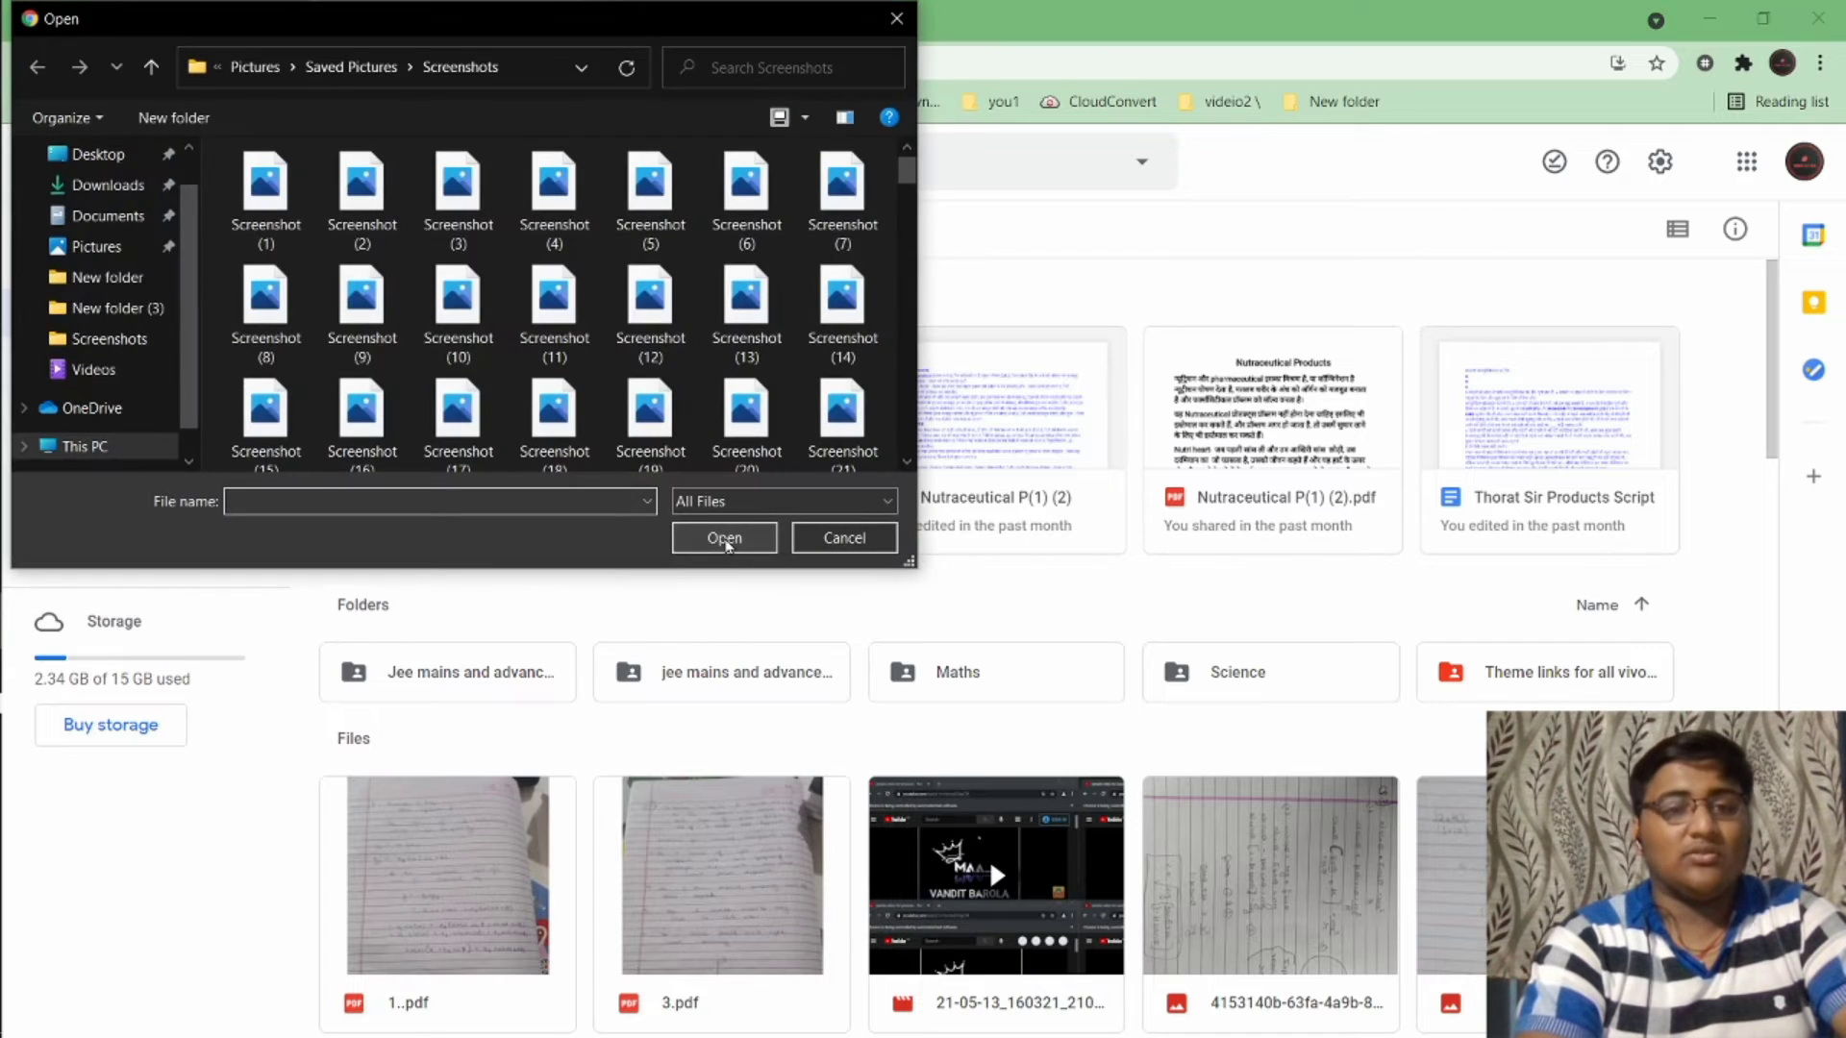
left_click(108, 278)
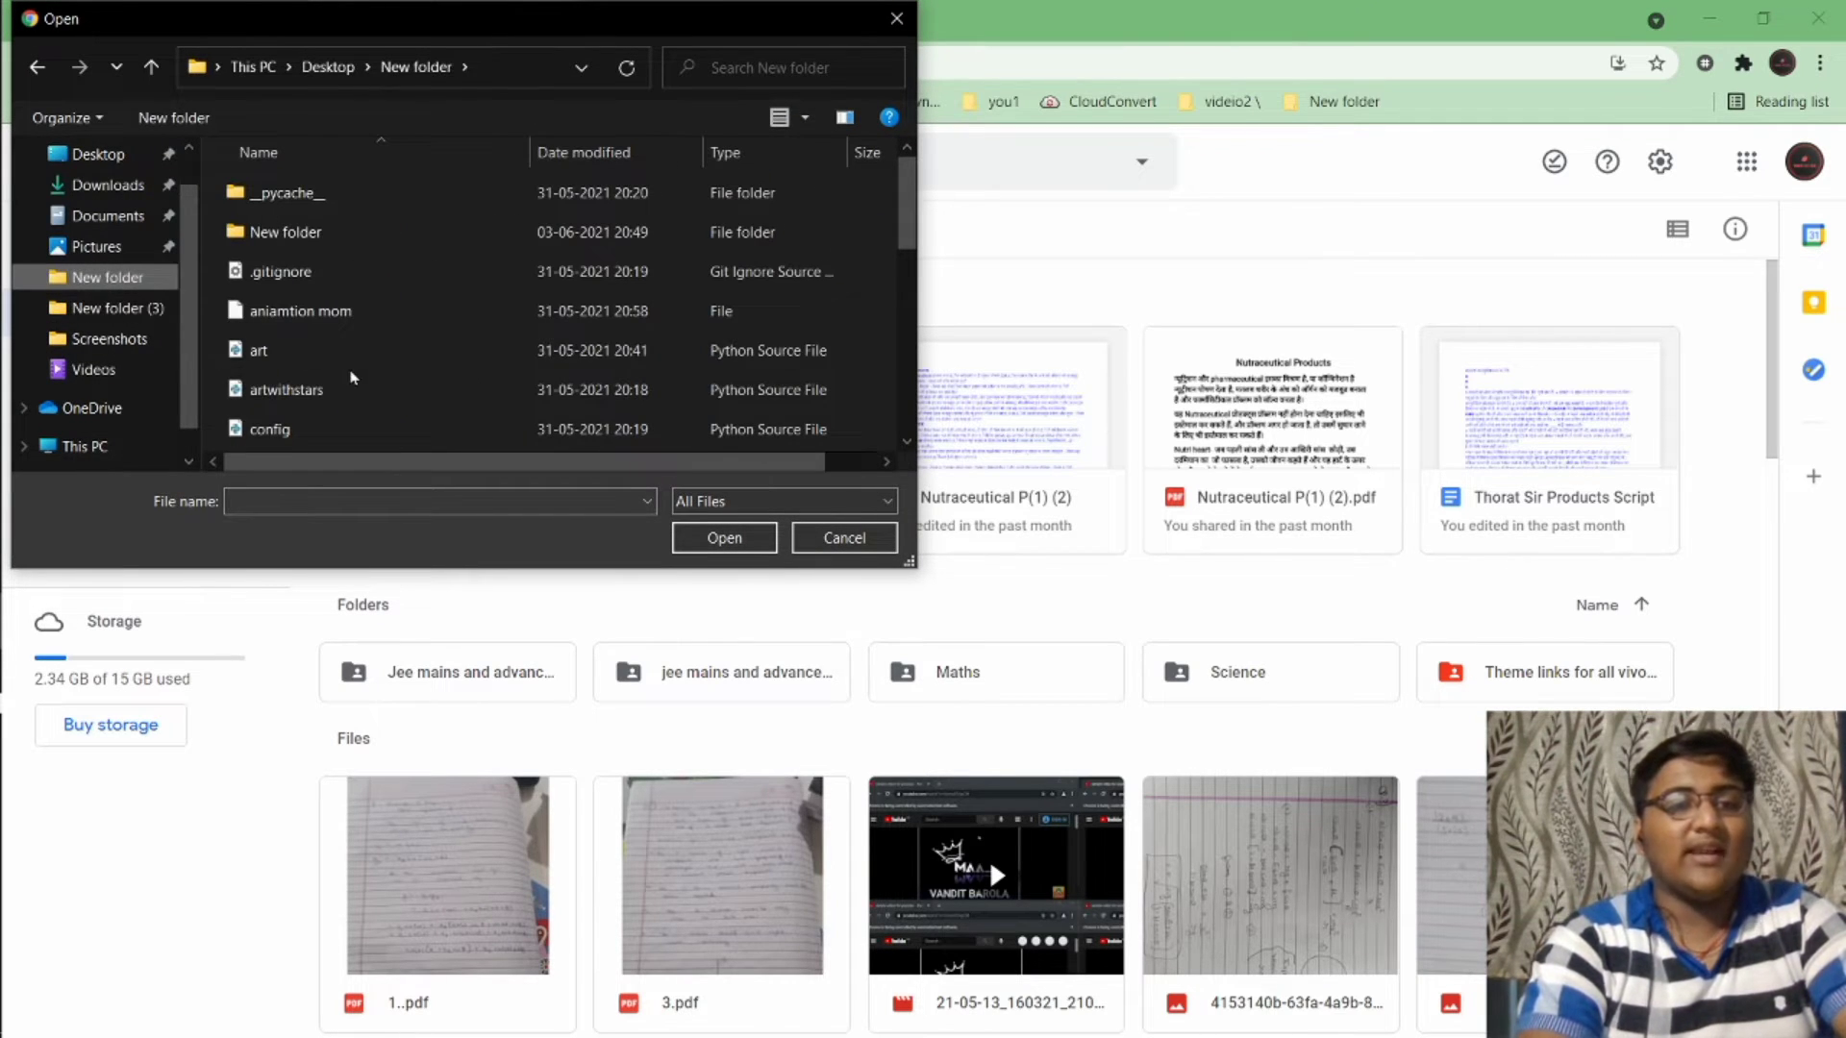
left_click(376, 356)
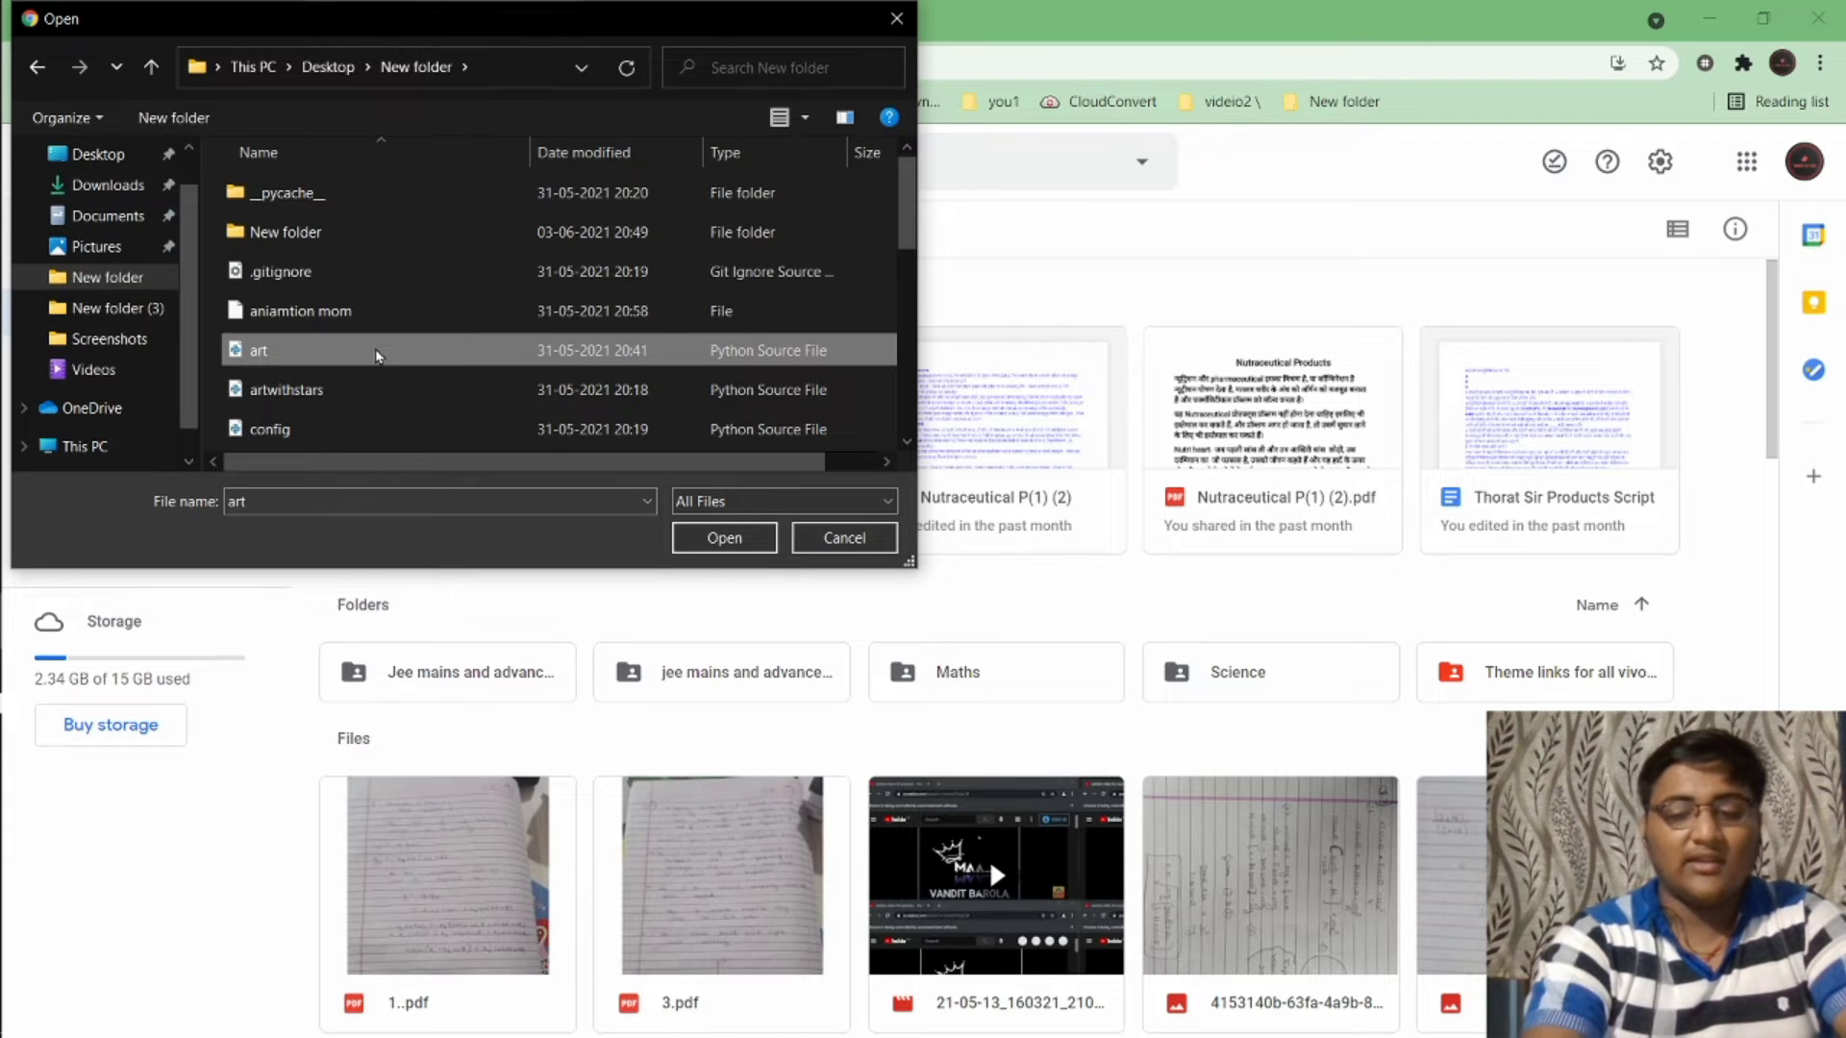
double_click(376, 355)
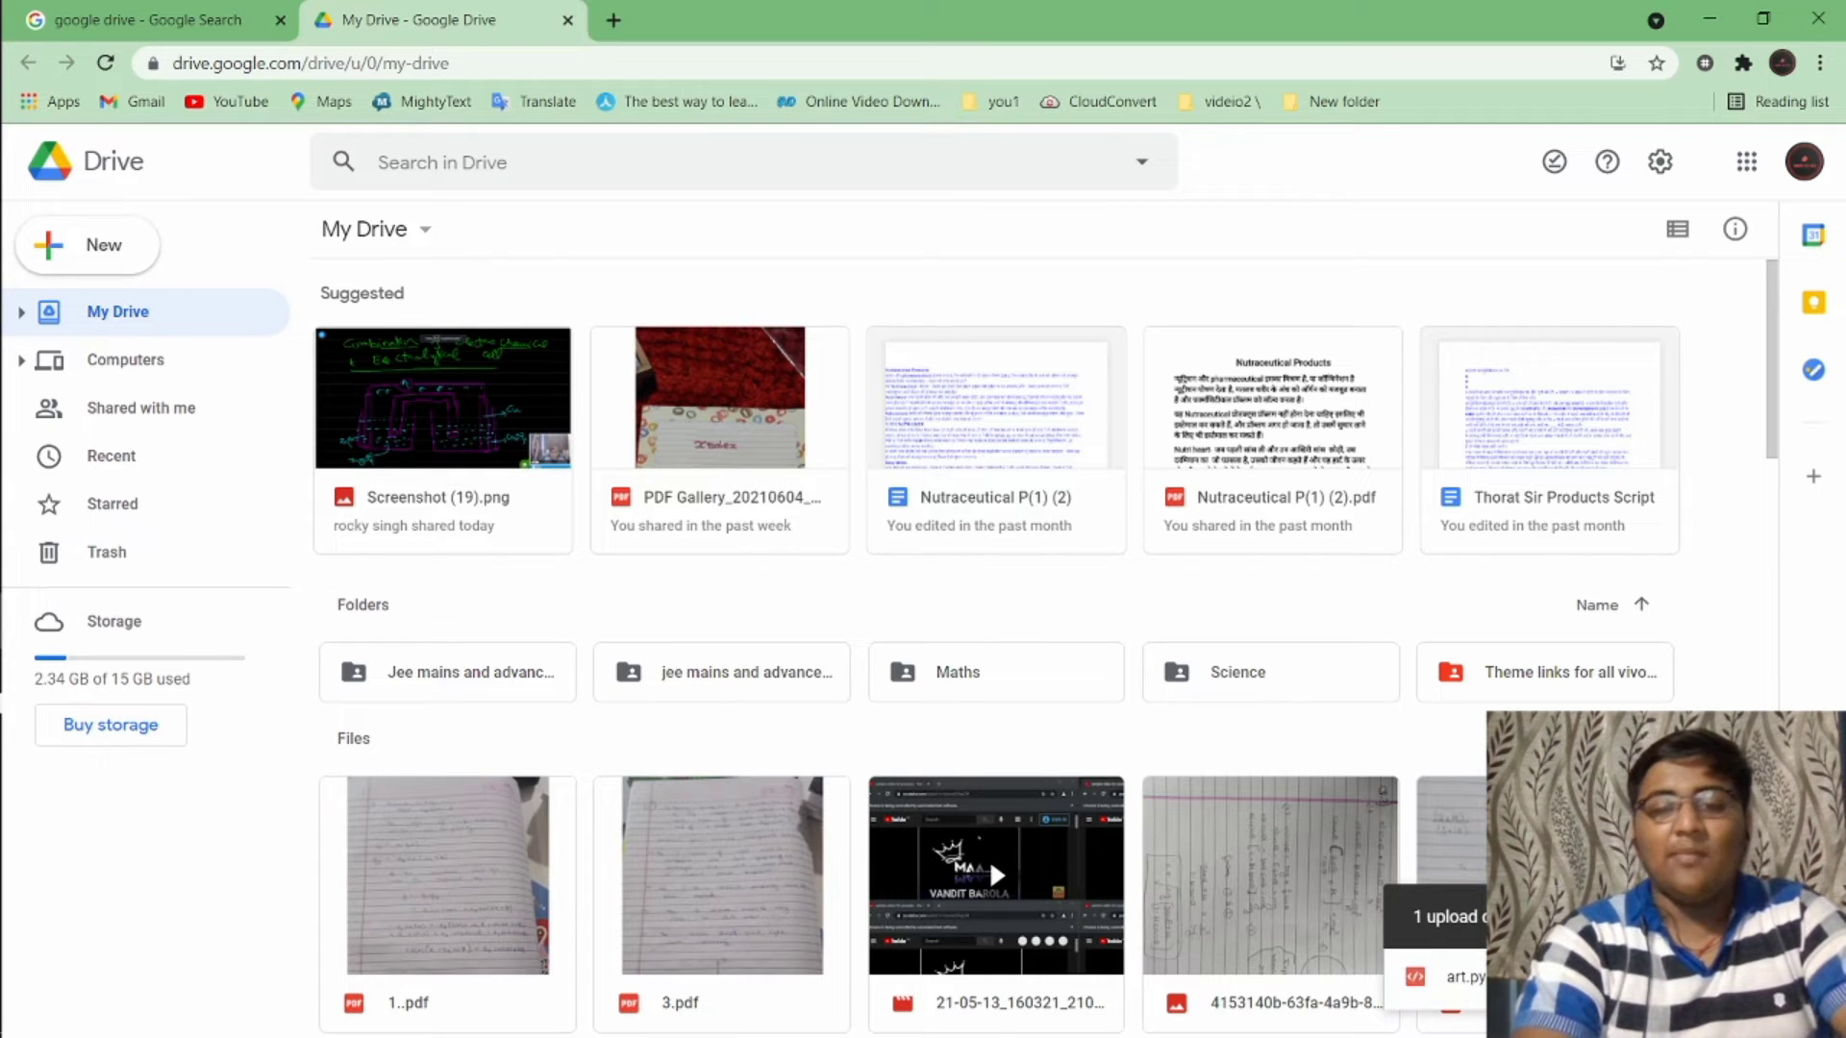
left_click(105, 62)
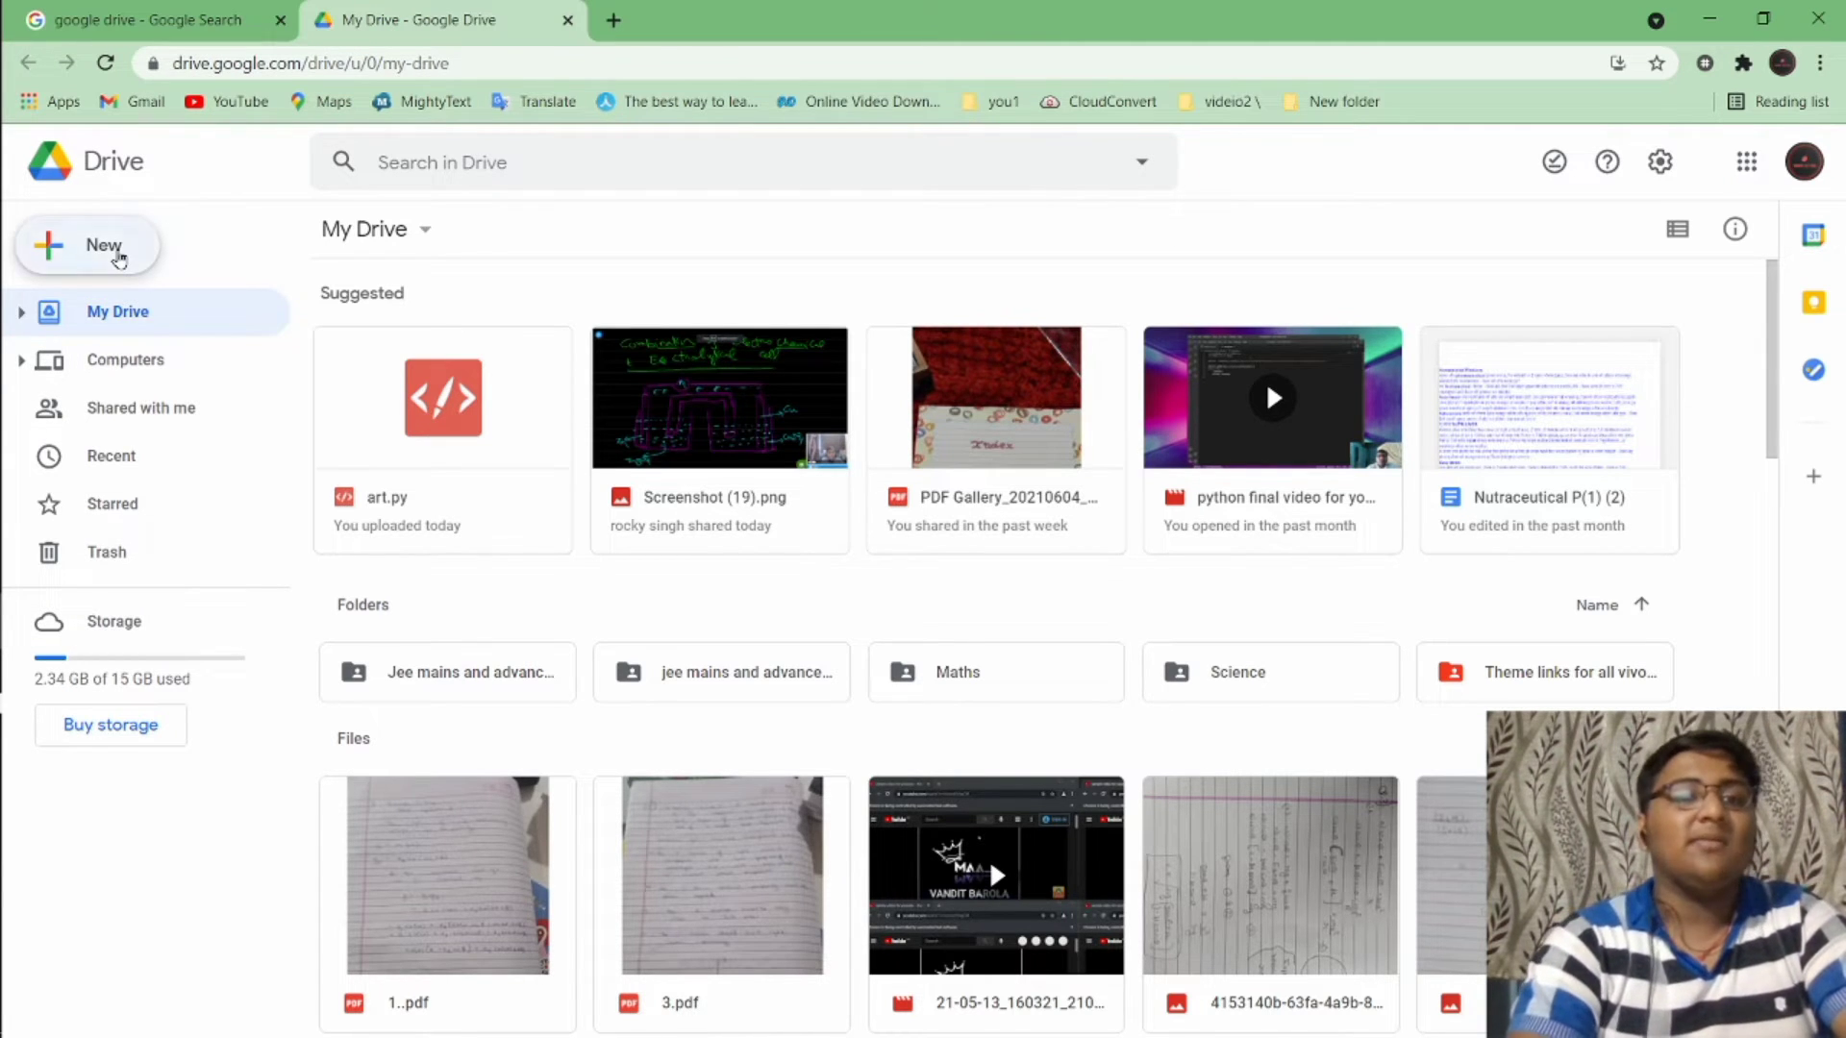
Create a blank Untitled Google Form and return to the My Drive tab
left_click(106, 247)
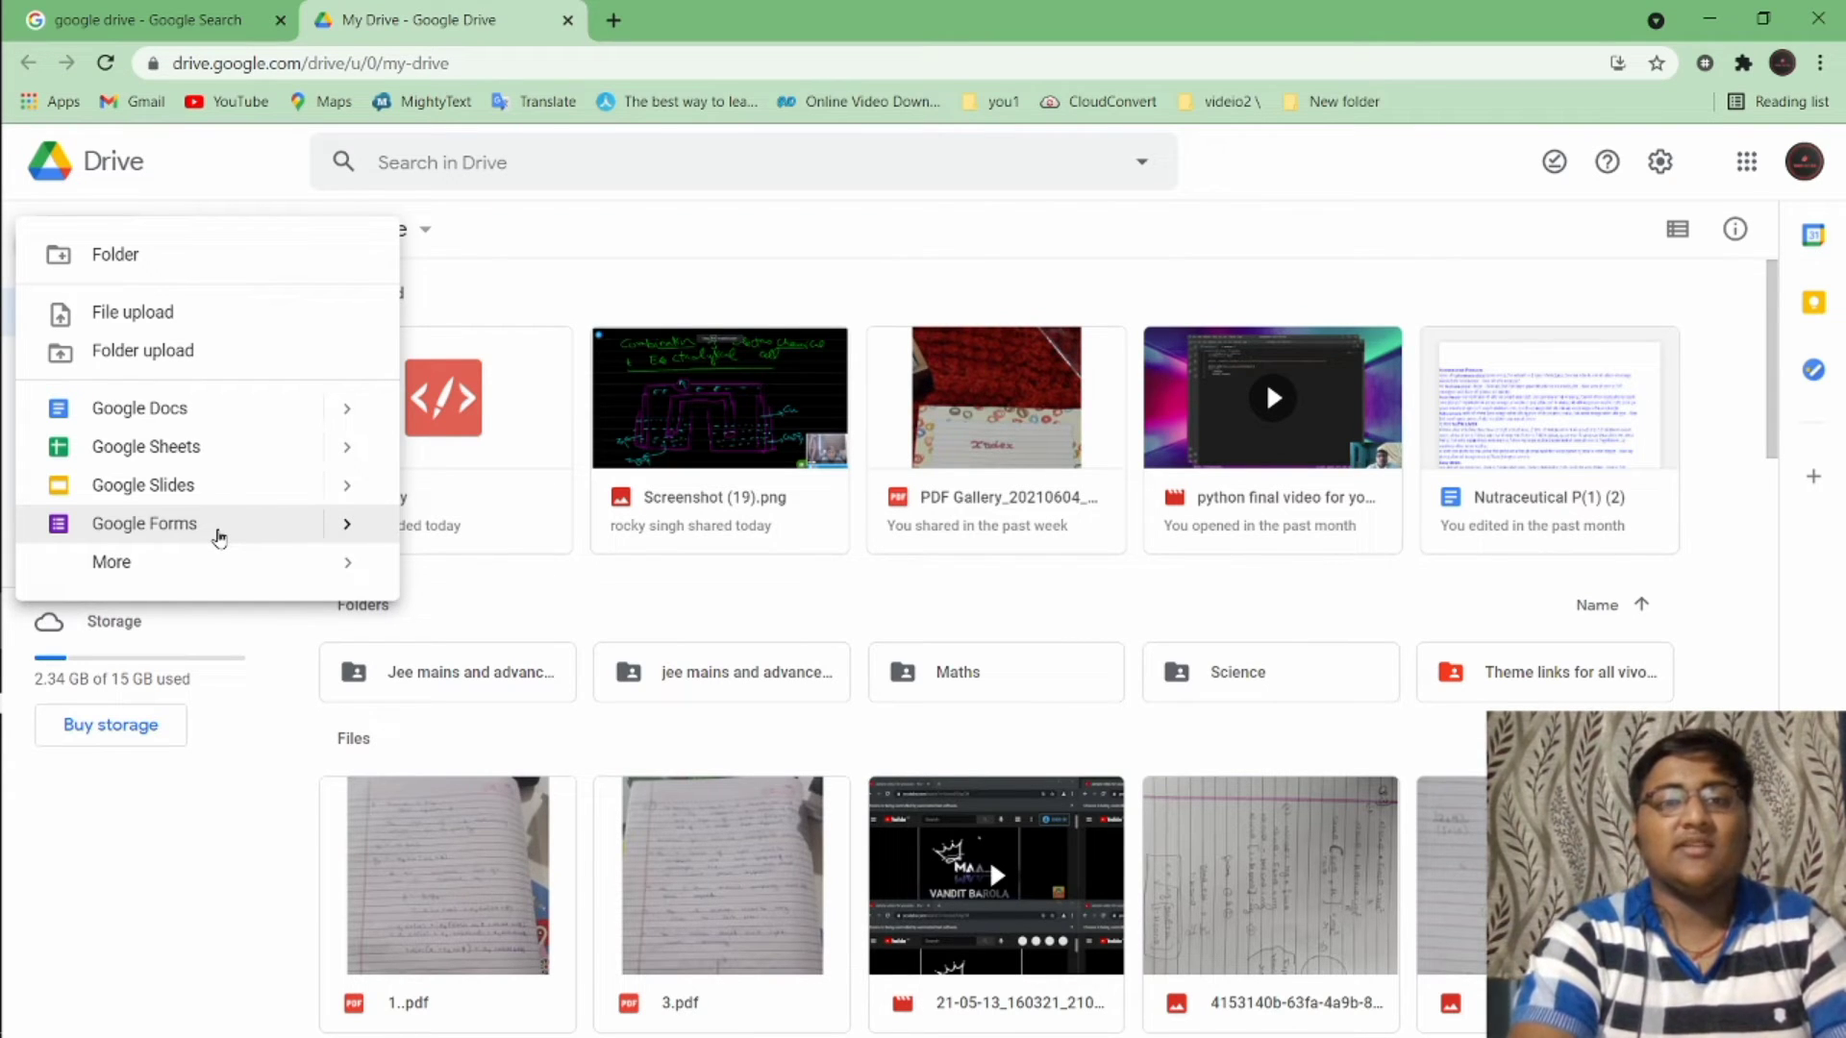
left_click(220, 536)
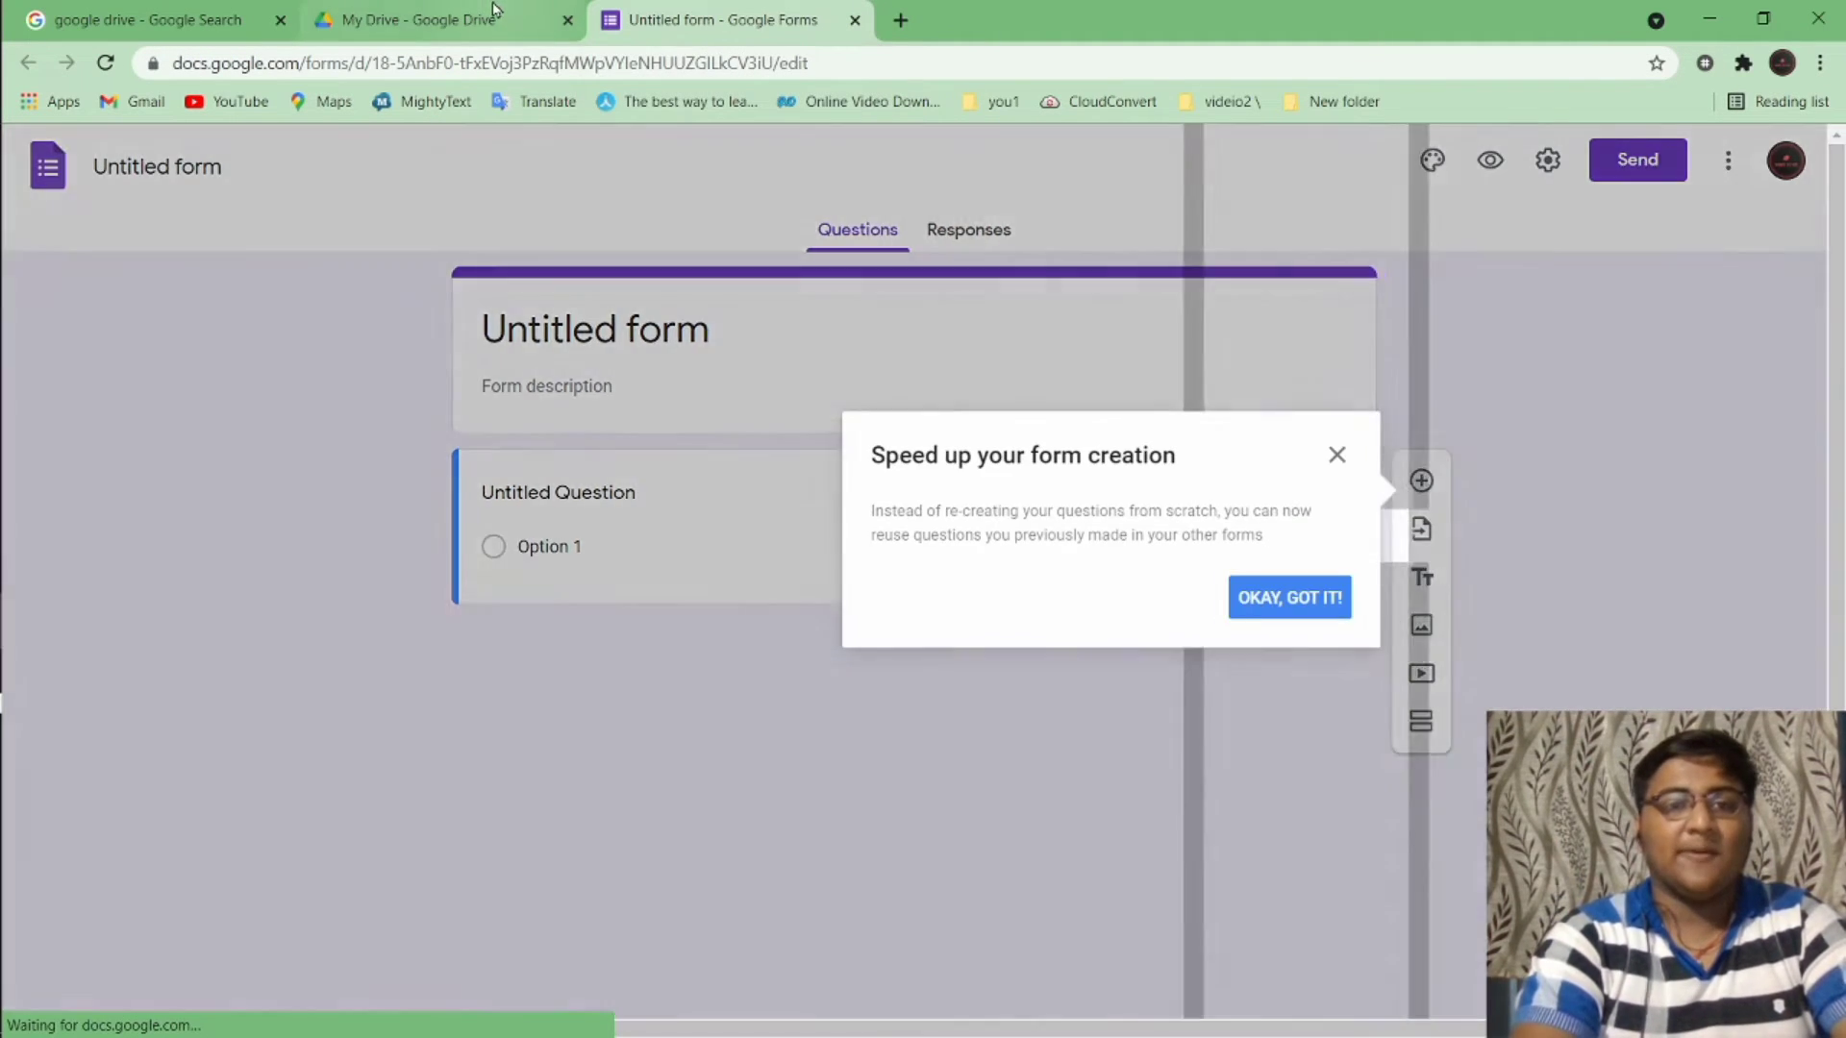
left_click(495, 14)
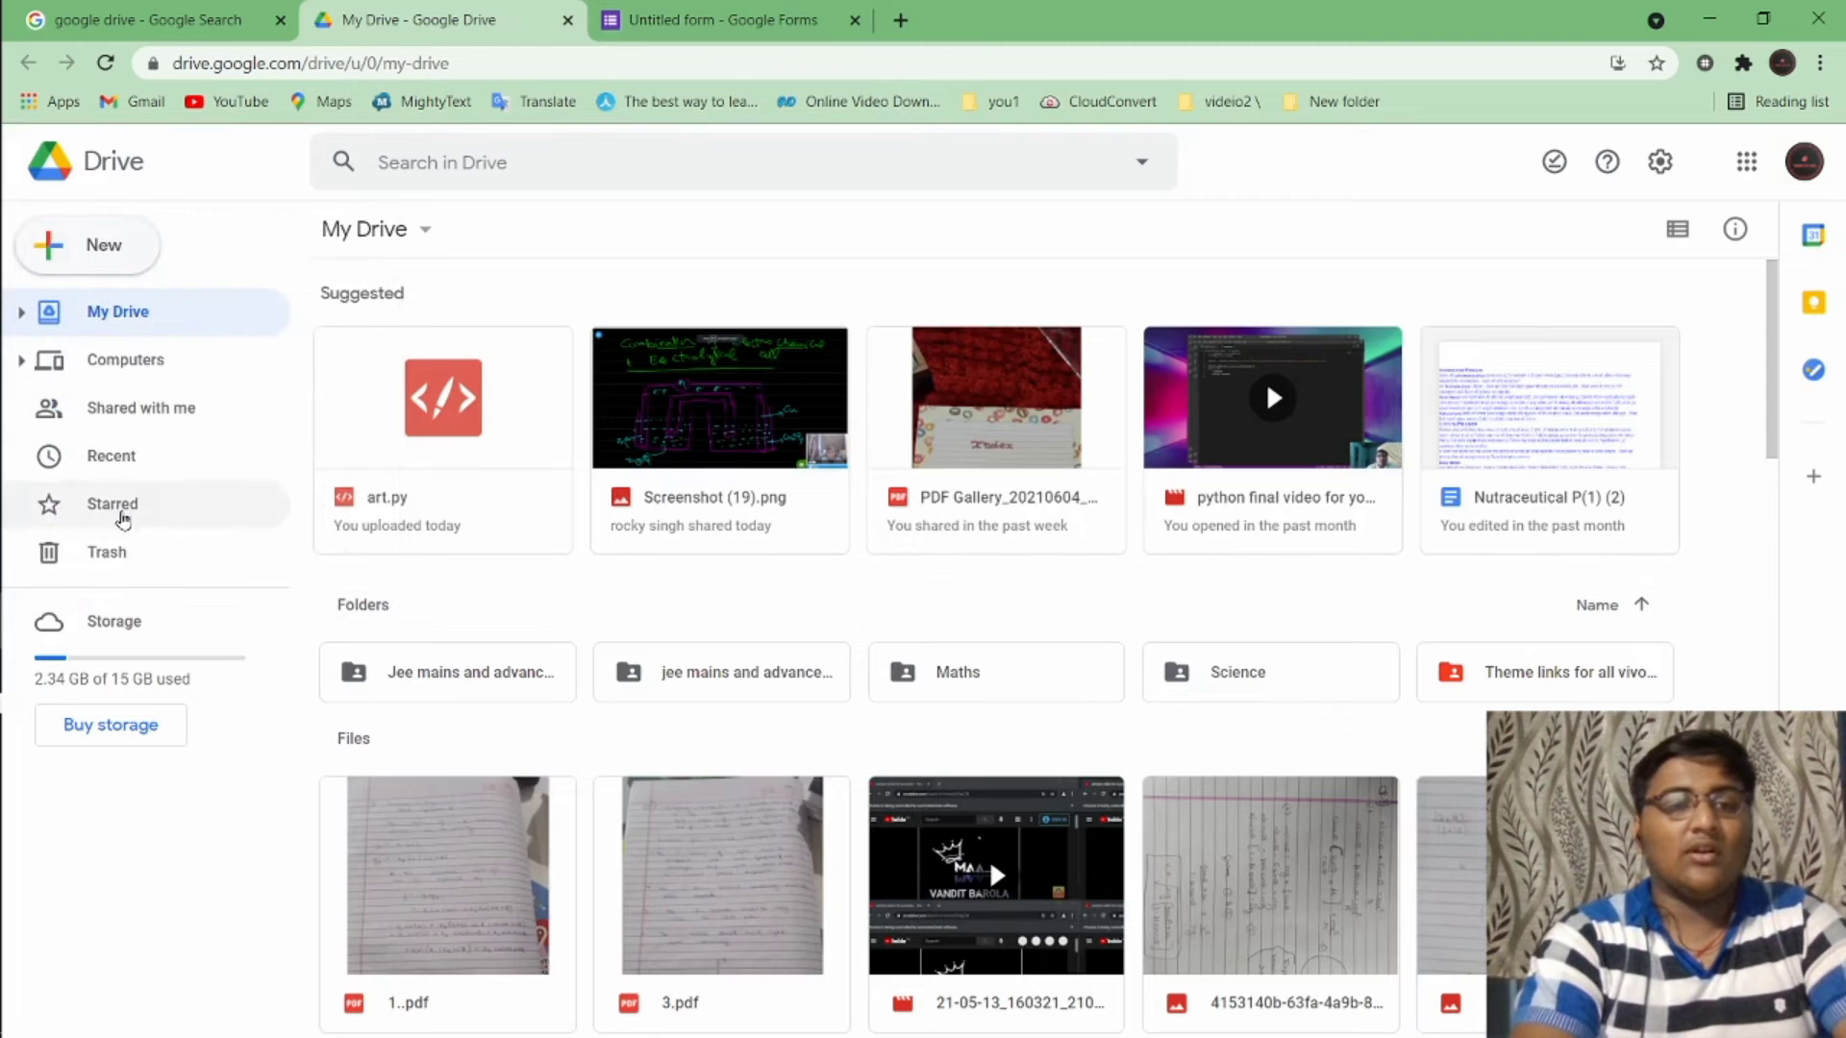
Create a blank Untitled Google Sheets spreadsheet, then go back to My Drive
left_click(99, 257)
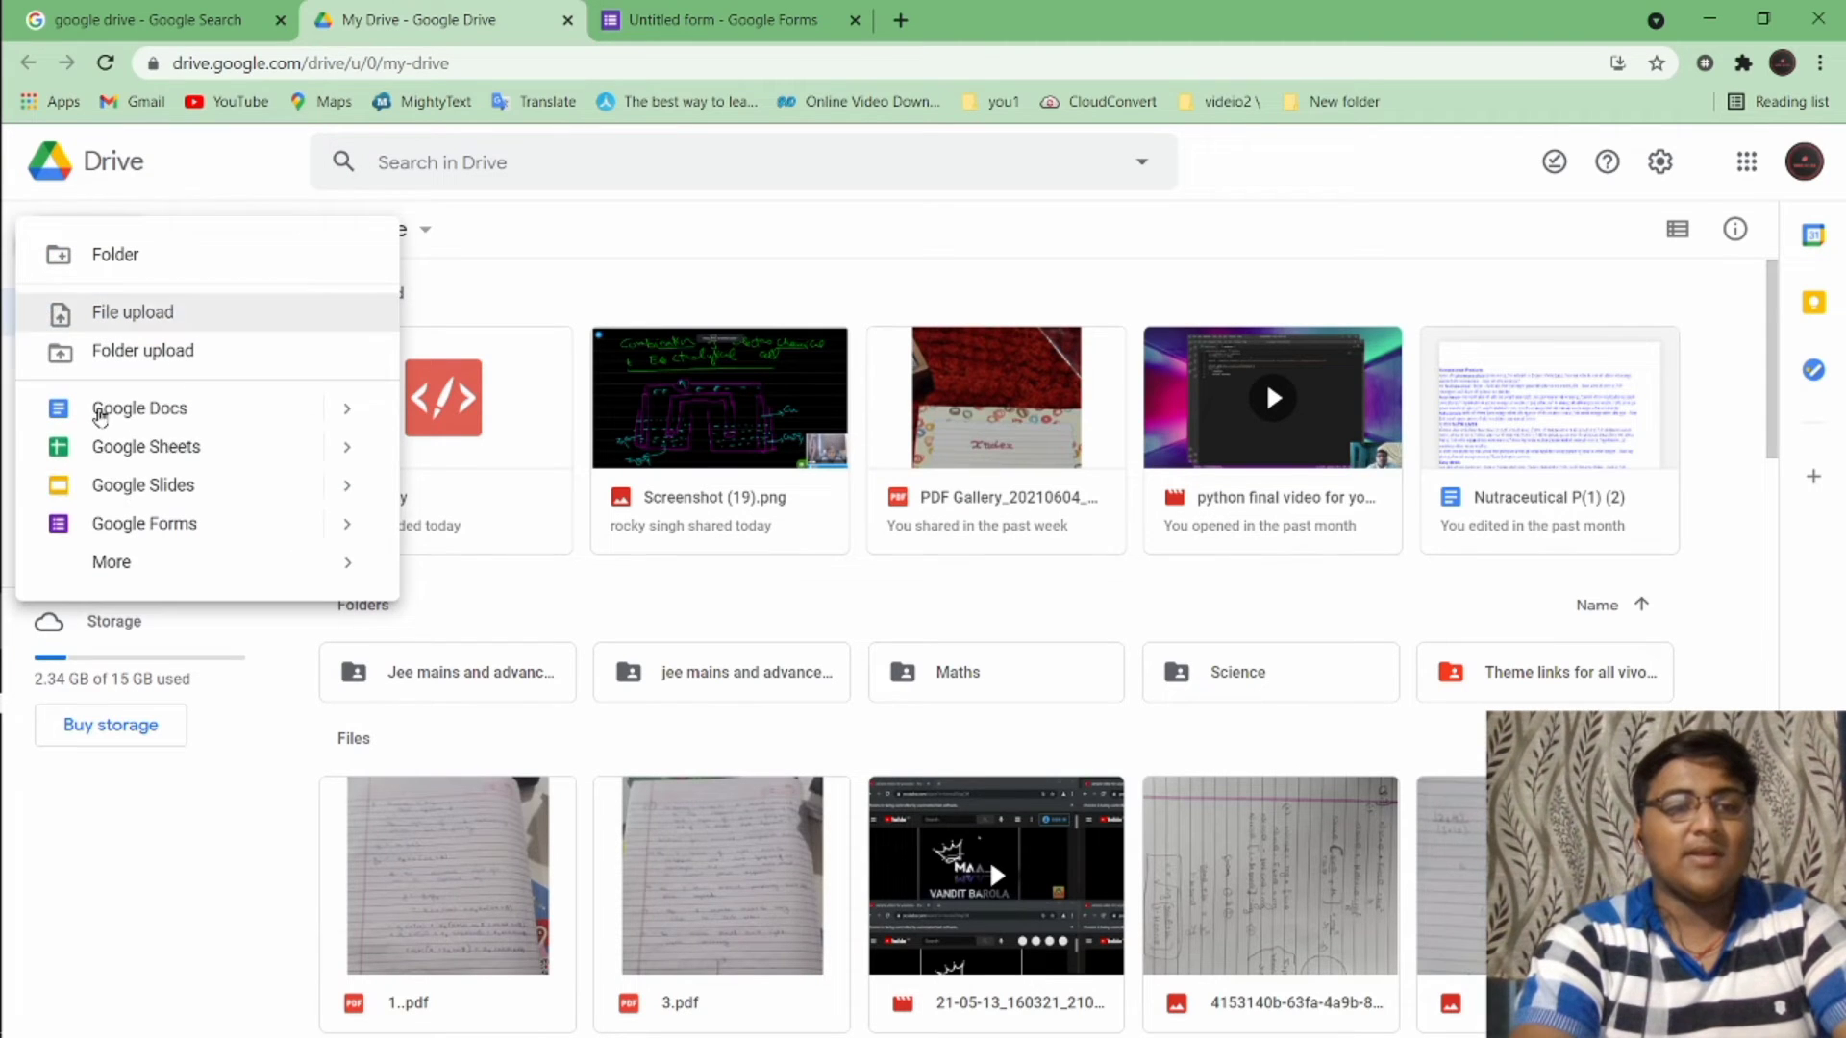
left_click(154, 444)
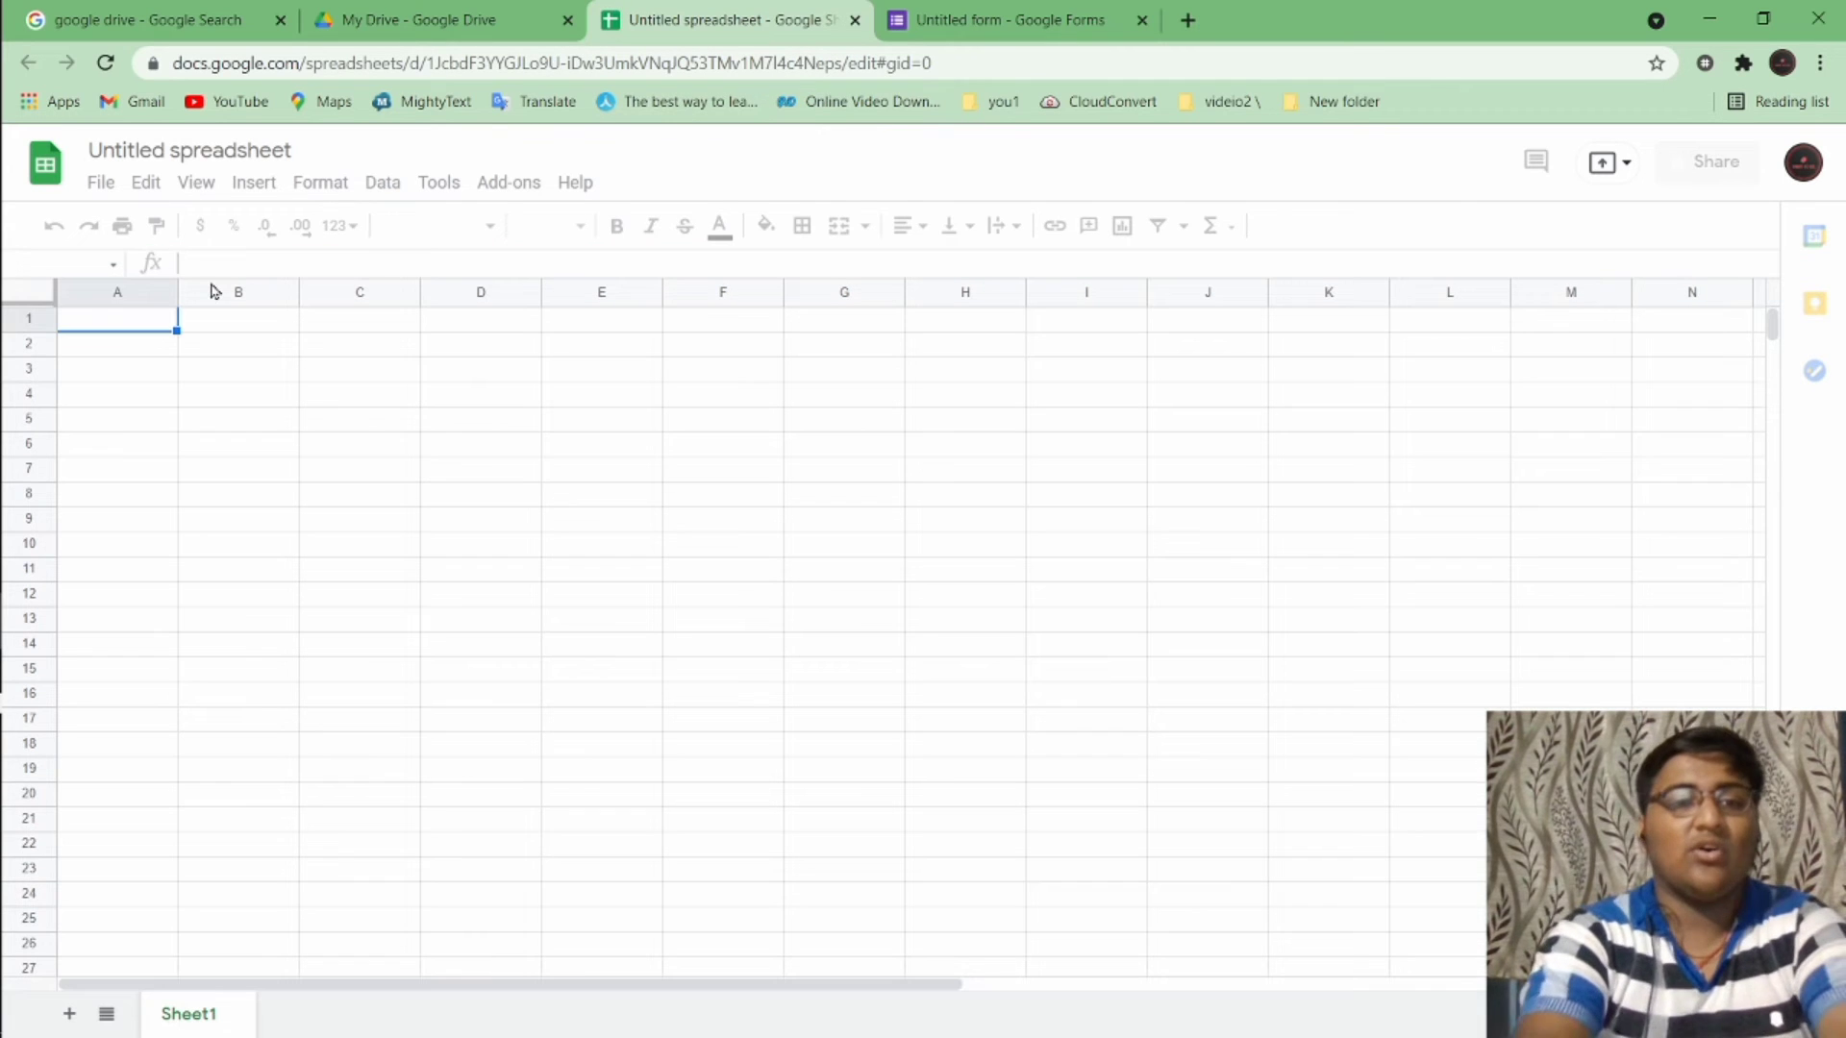
type("hjdhcuac")
left_click(433, 17)
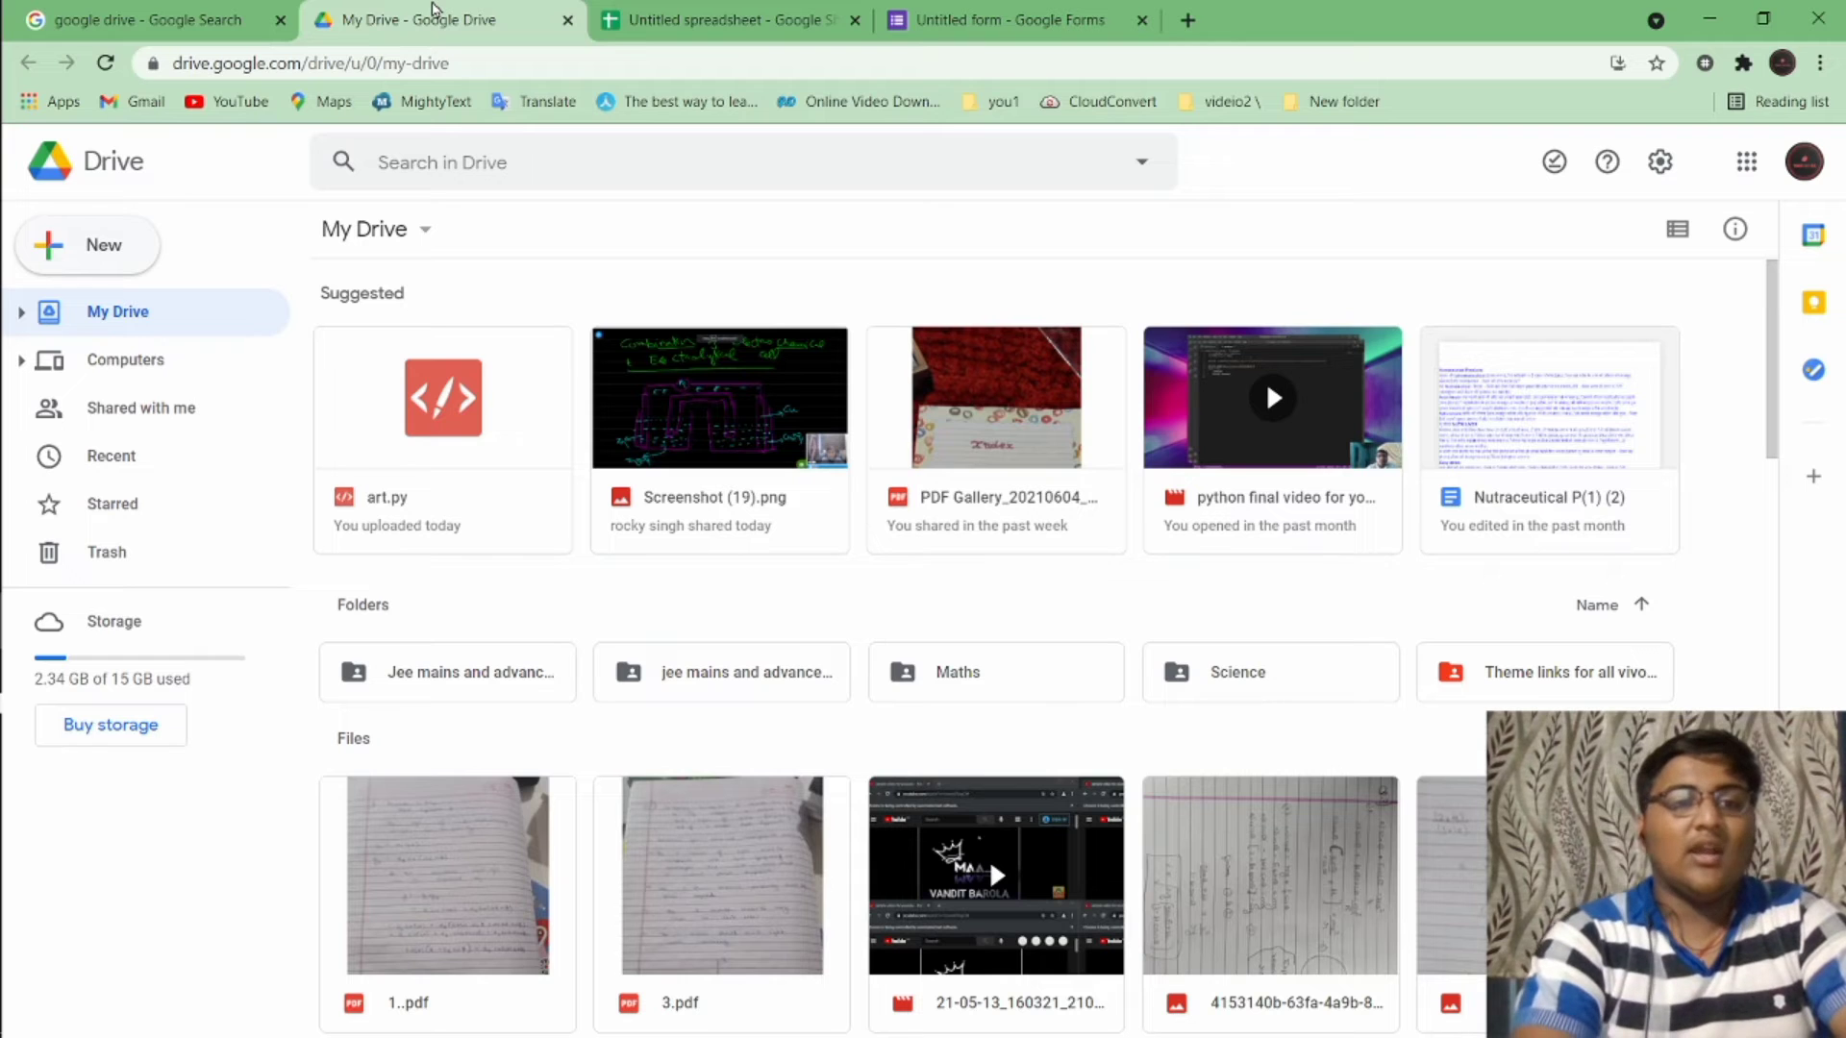
Create a new folder named 'test' in My Drive
left_click(100, 238)
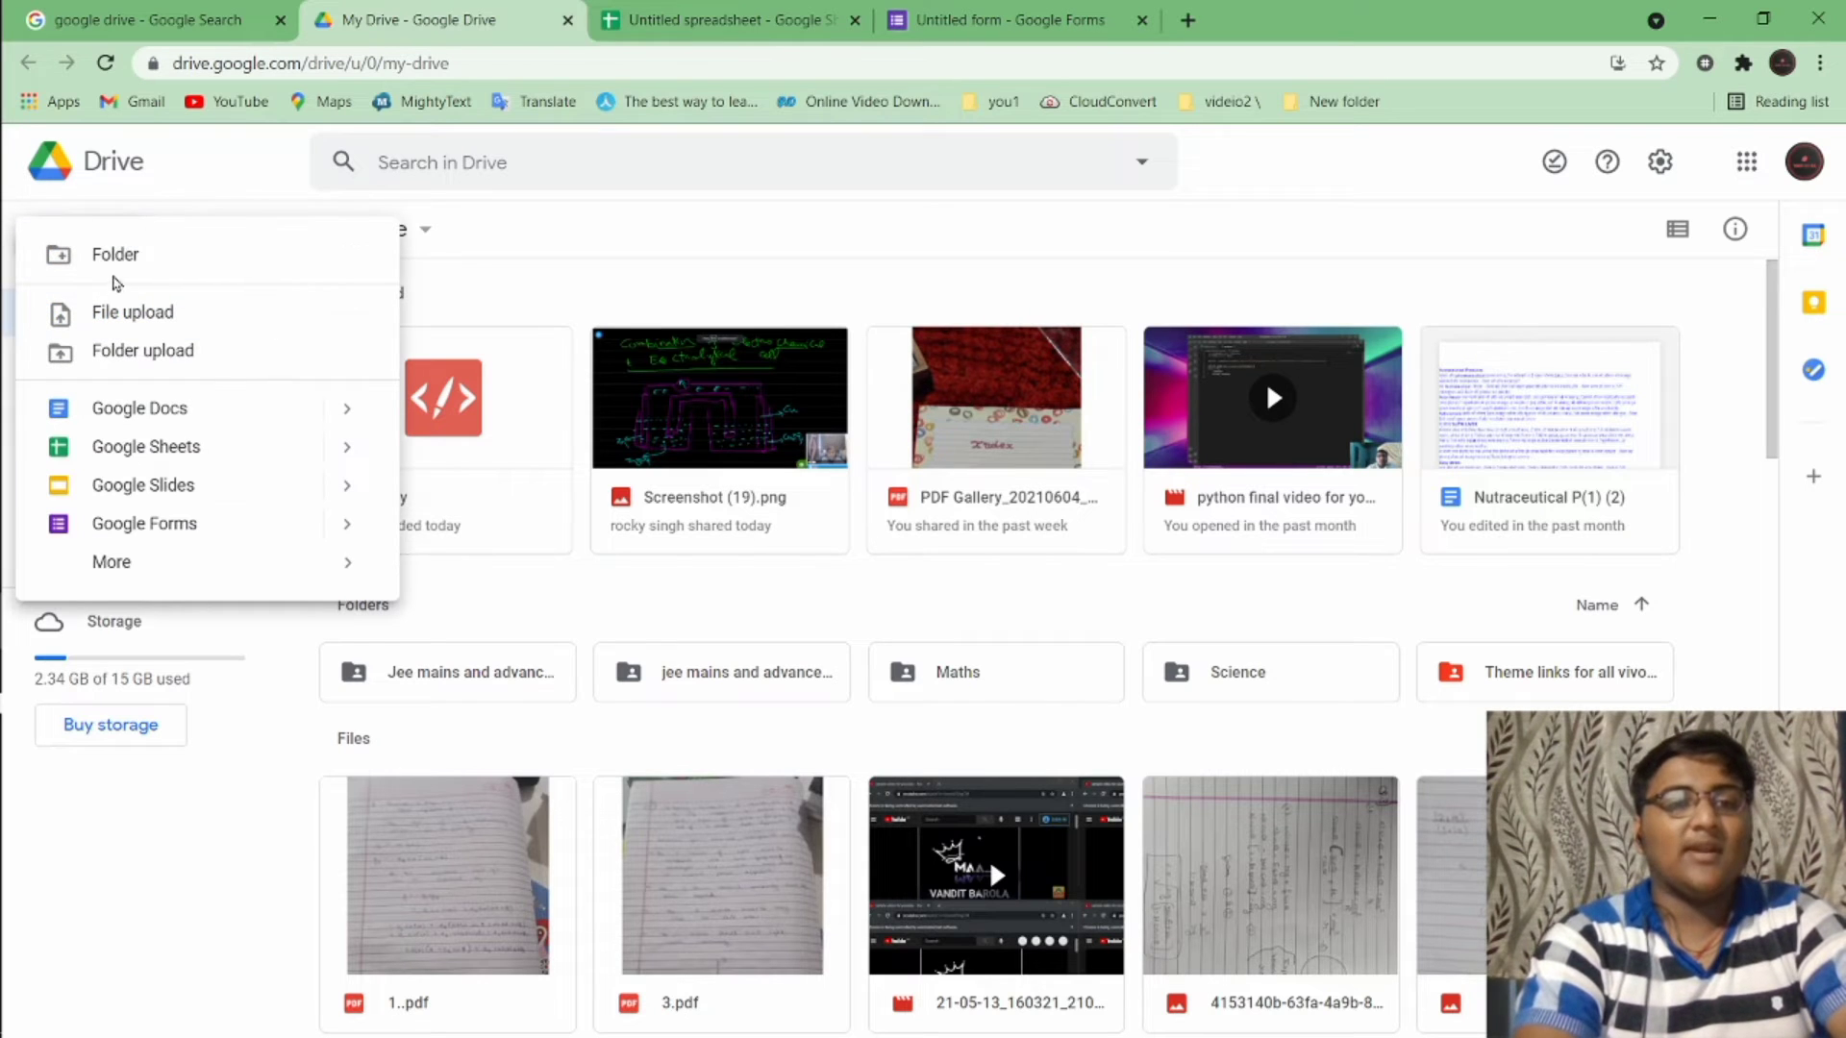
left_click(145, 256)
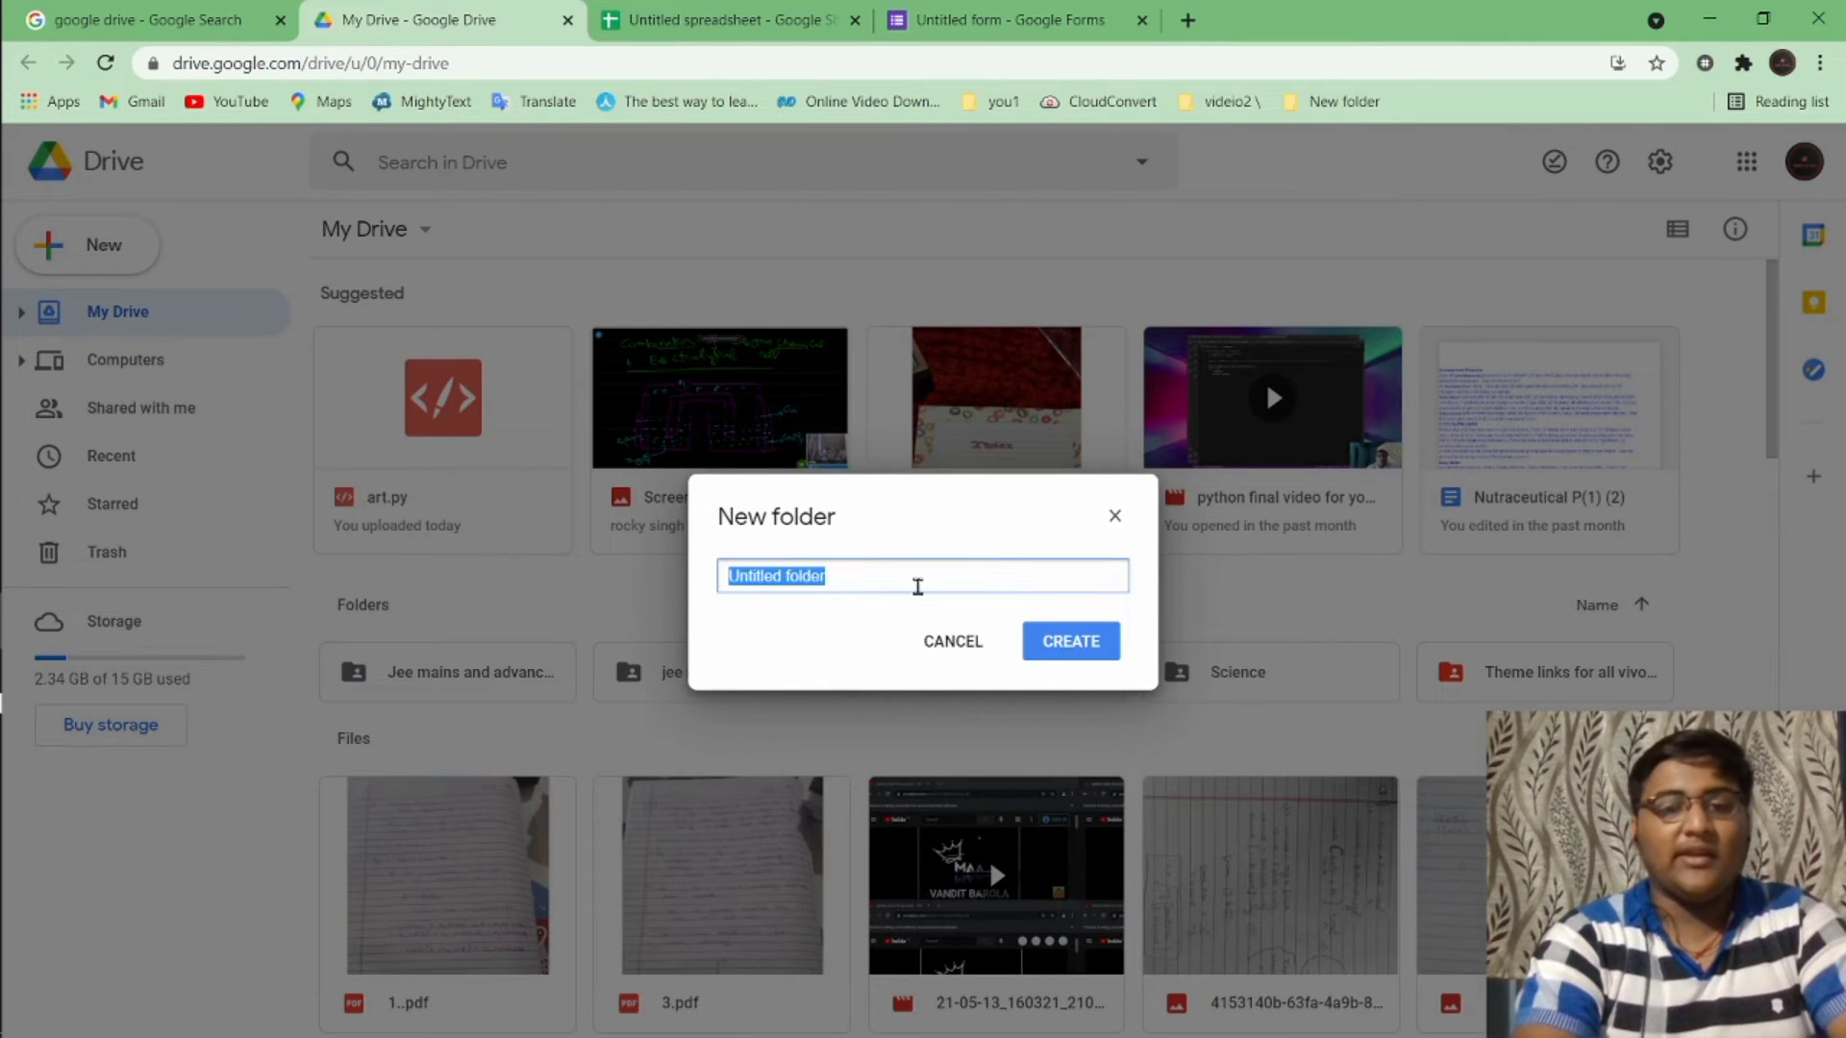
type("ytes")
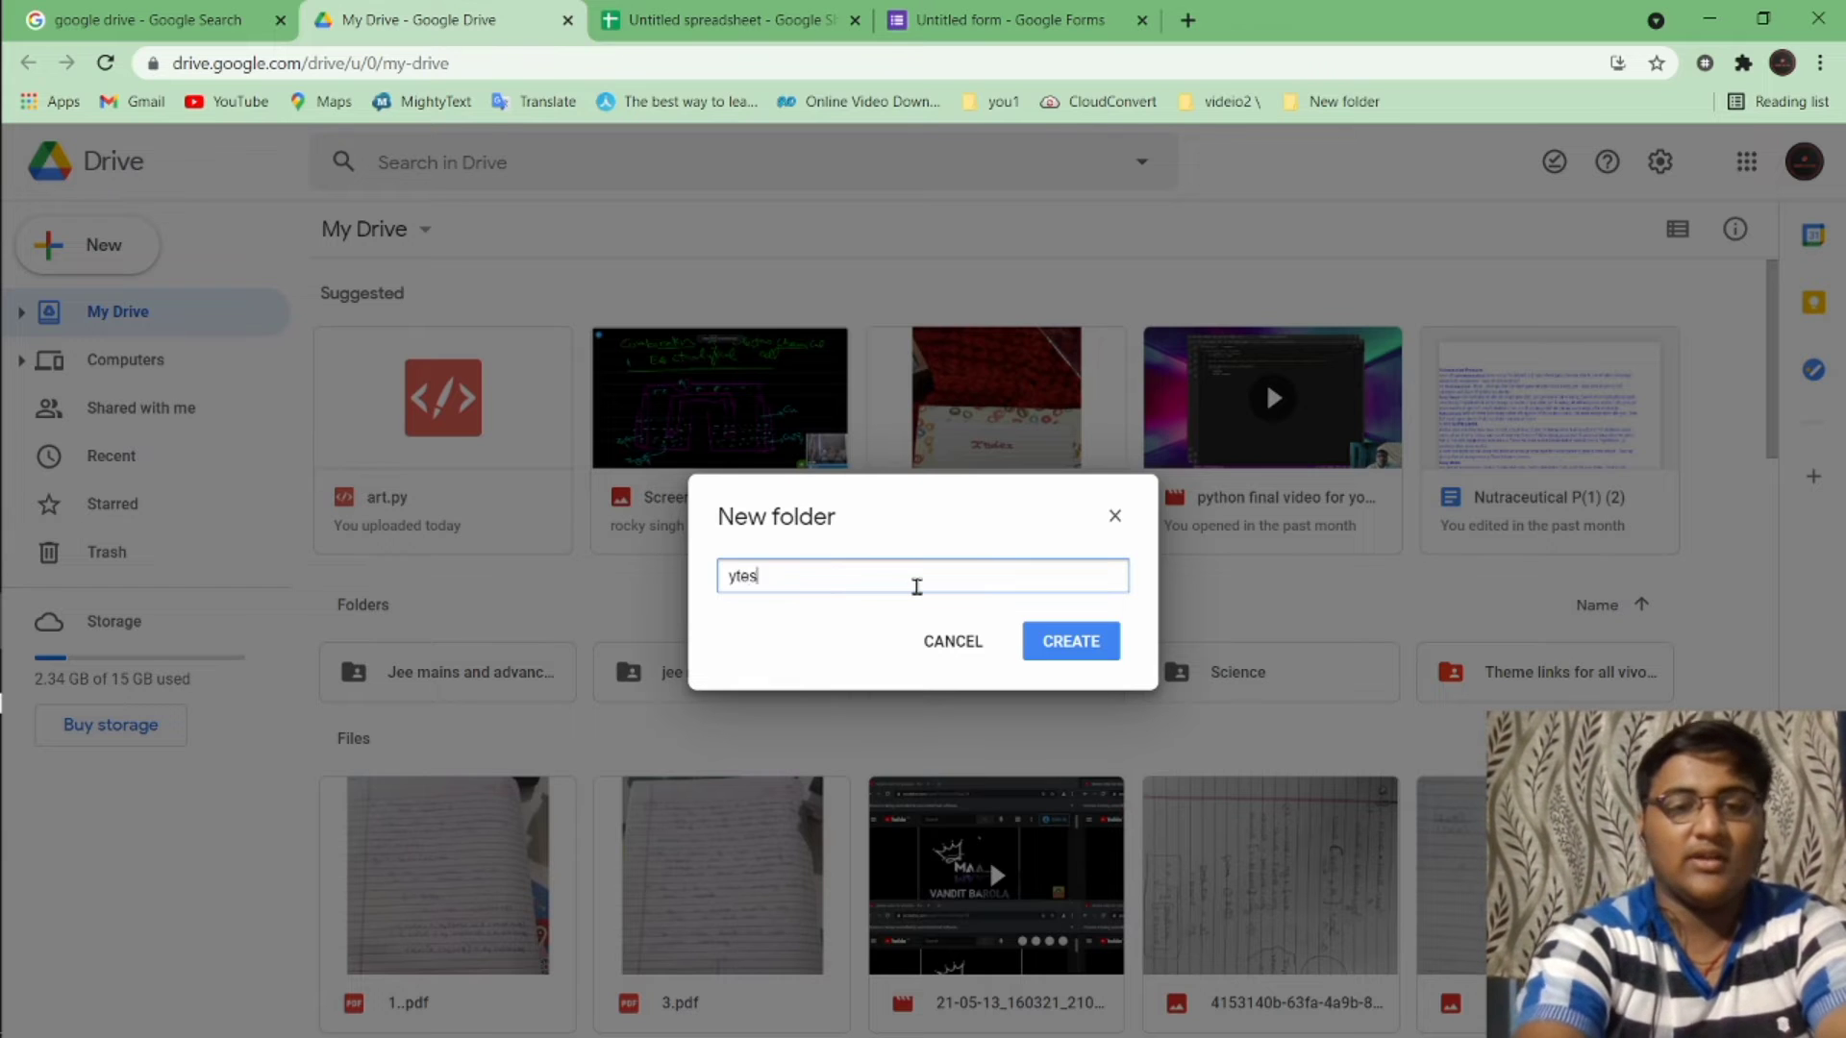
key("BackSpace")
key("BackSpace")
key("BackSpace")
key("BackSpace")
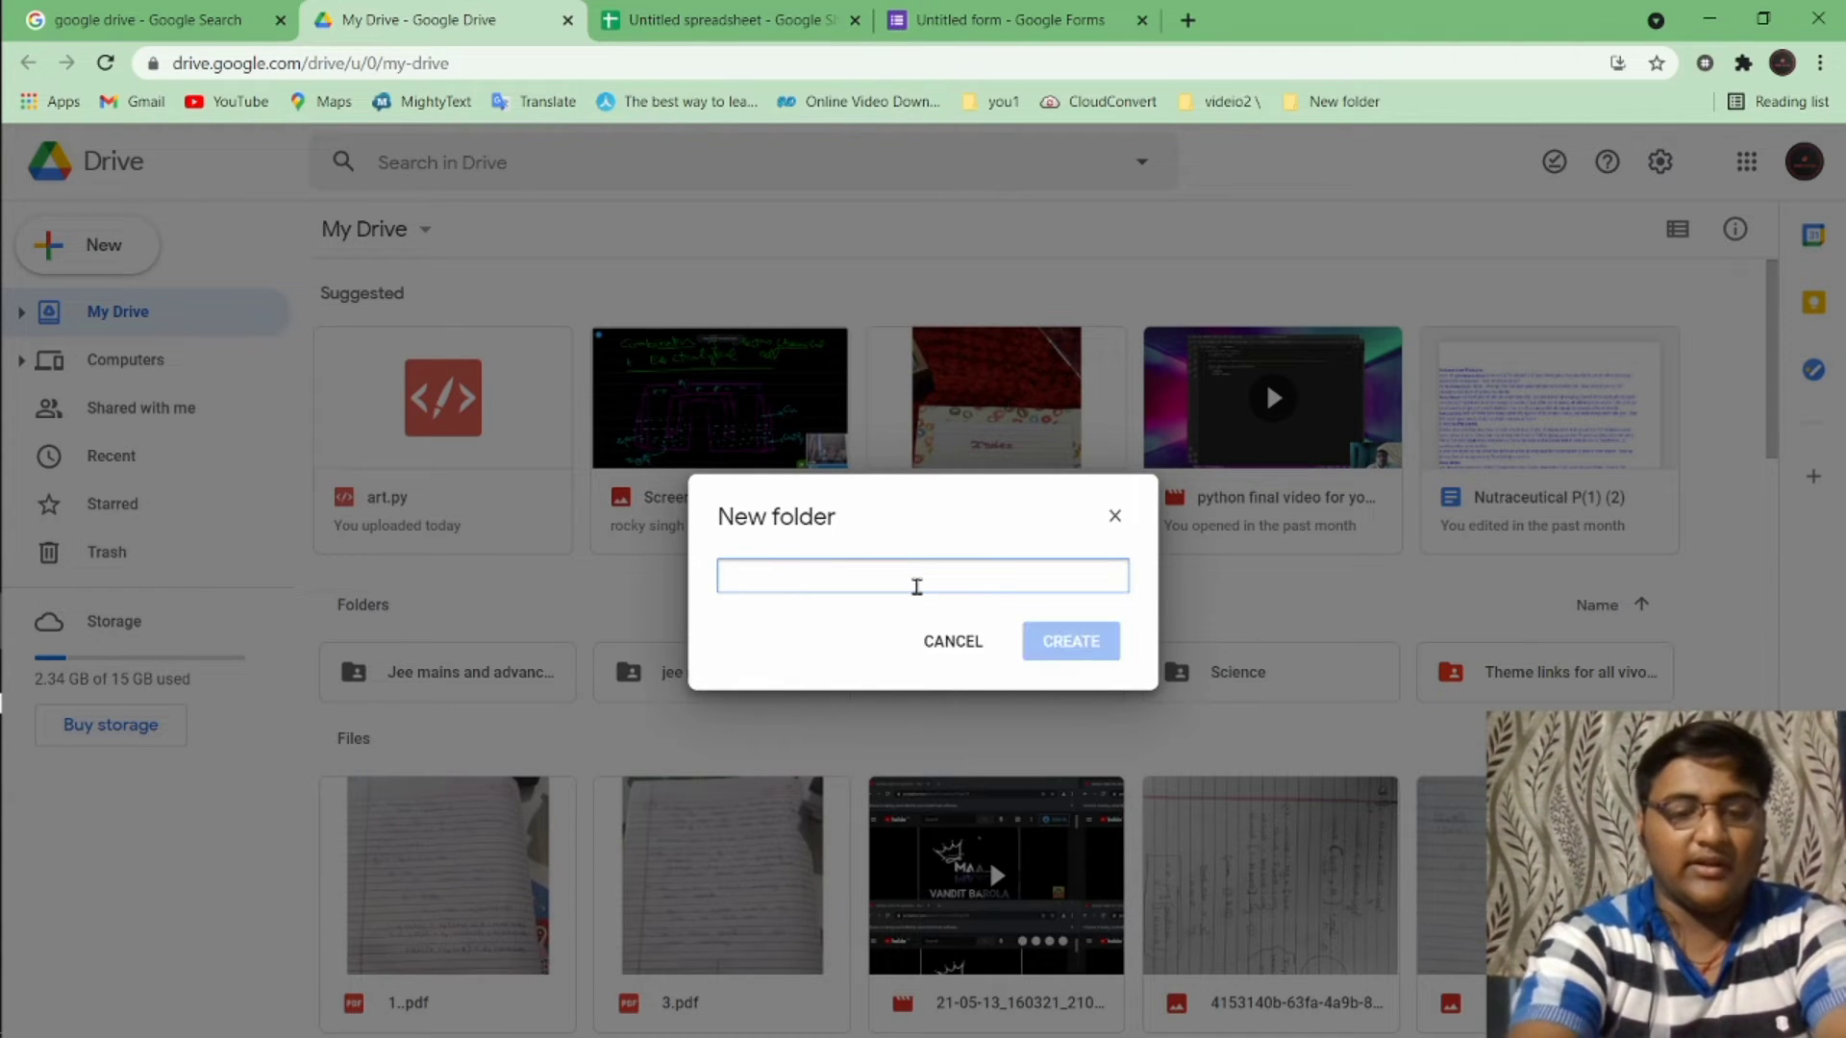
type("test")
key("Return")
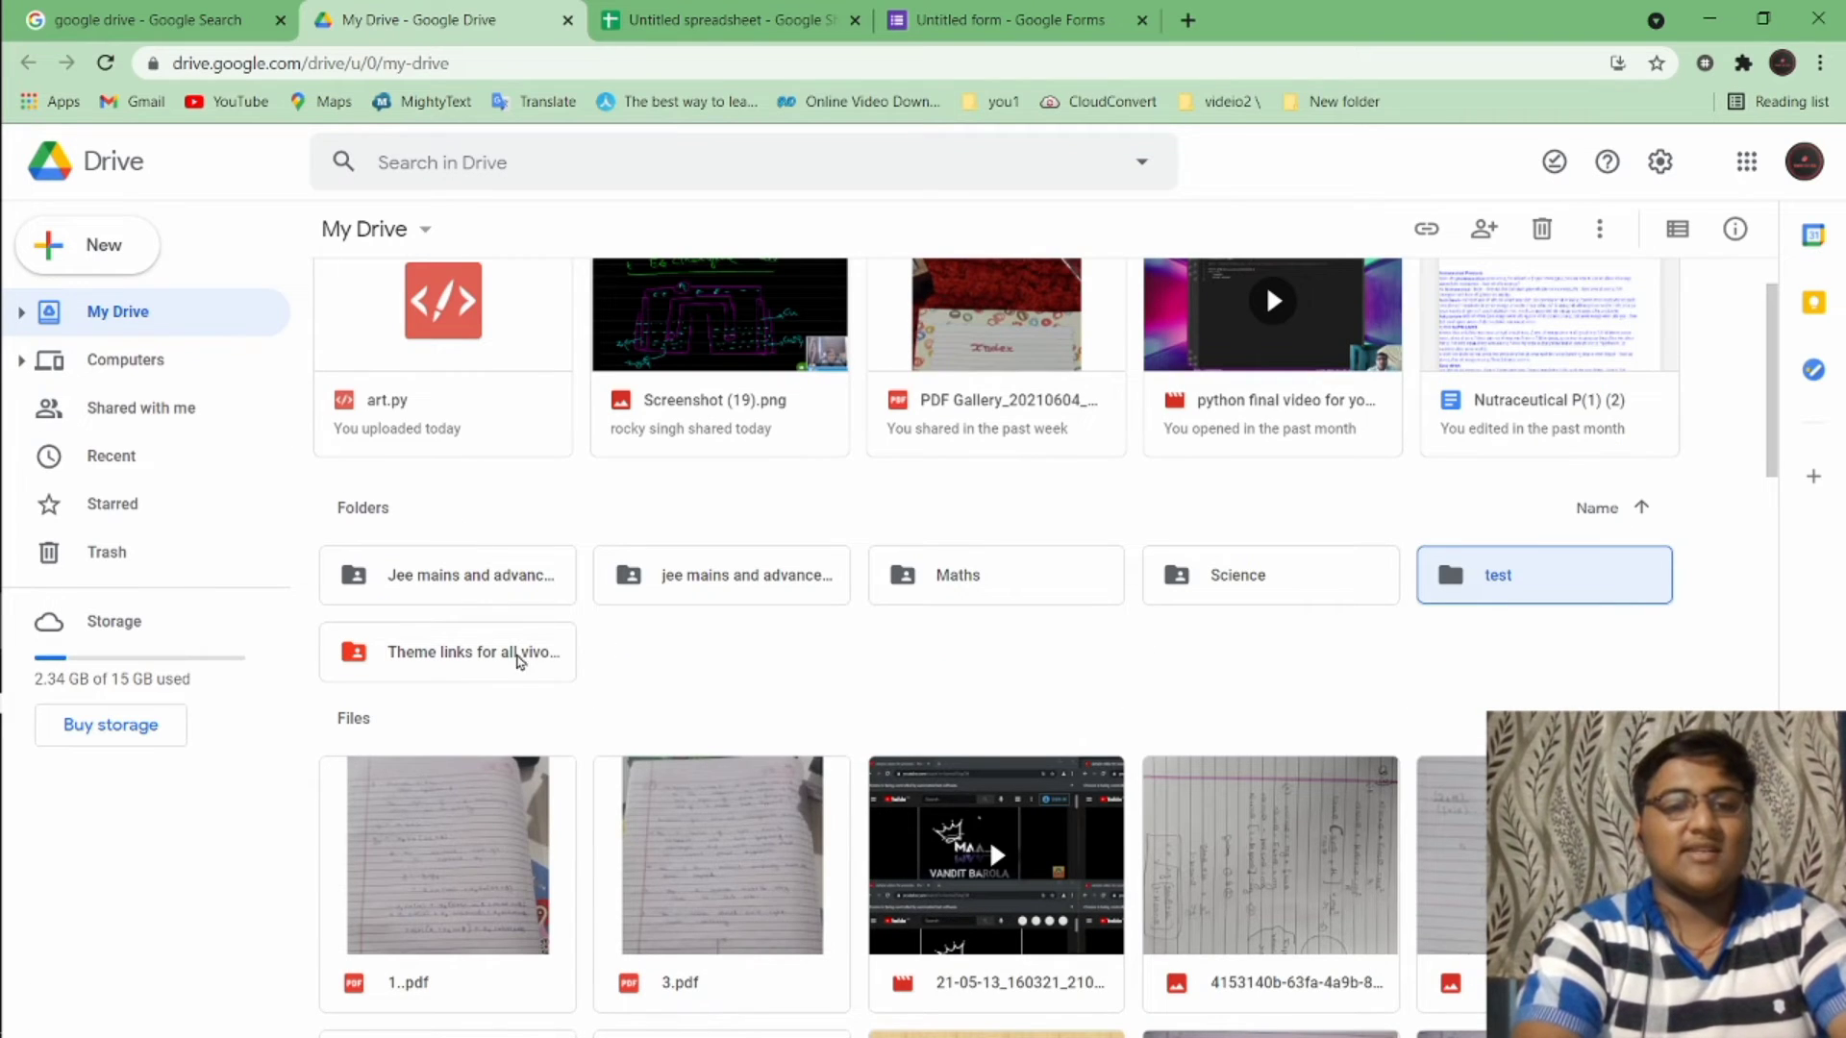
double_click(1502, 601)
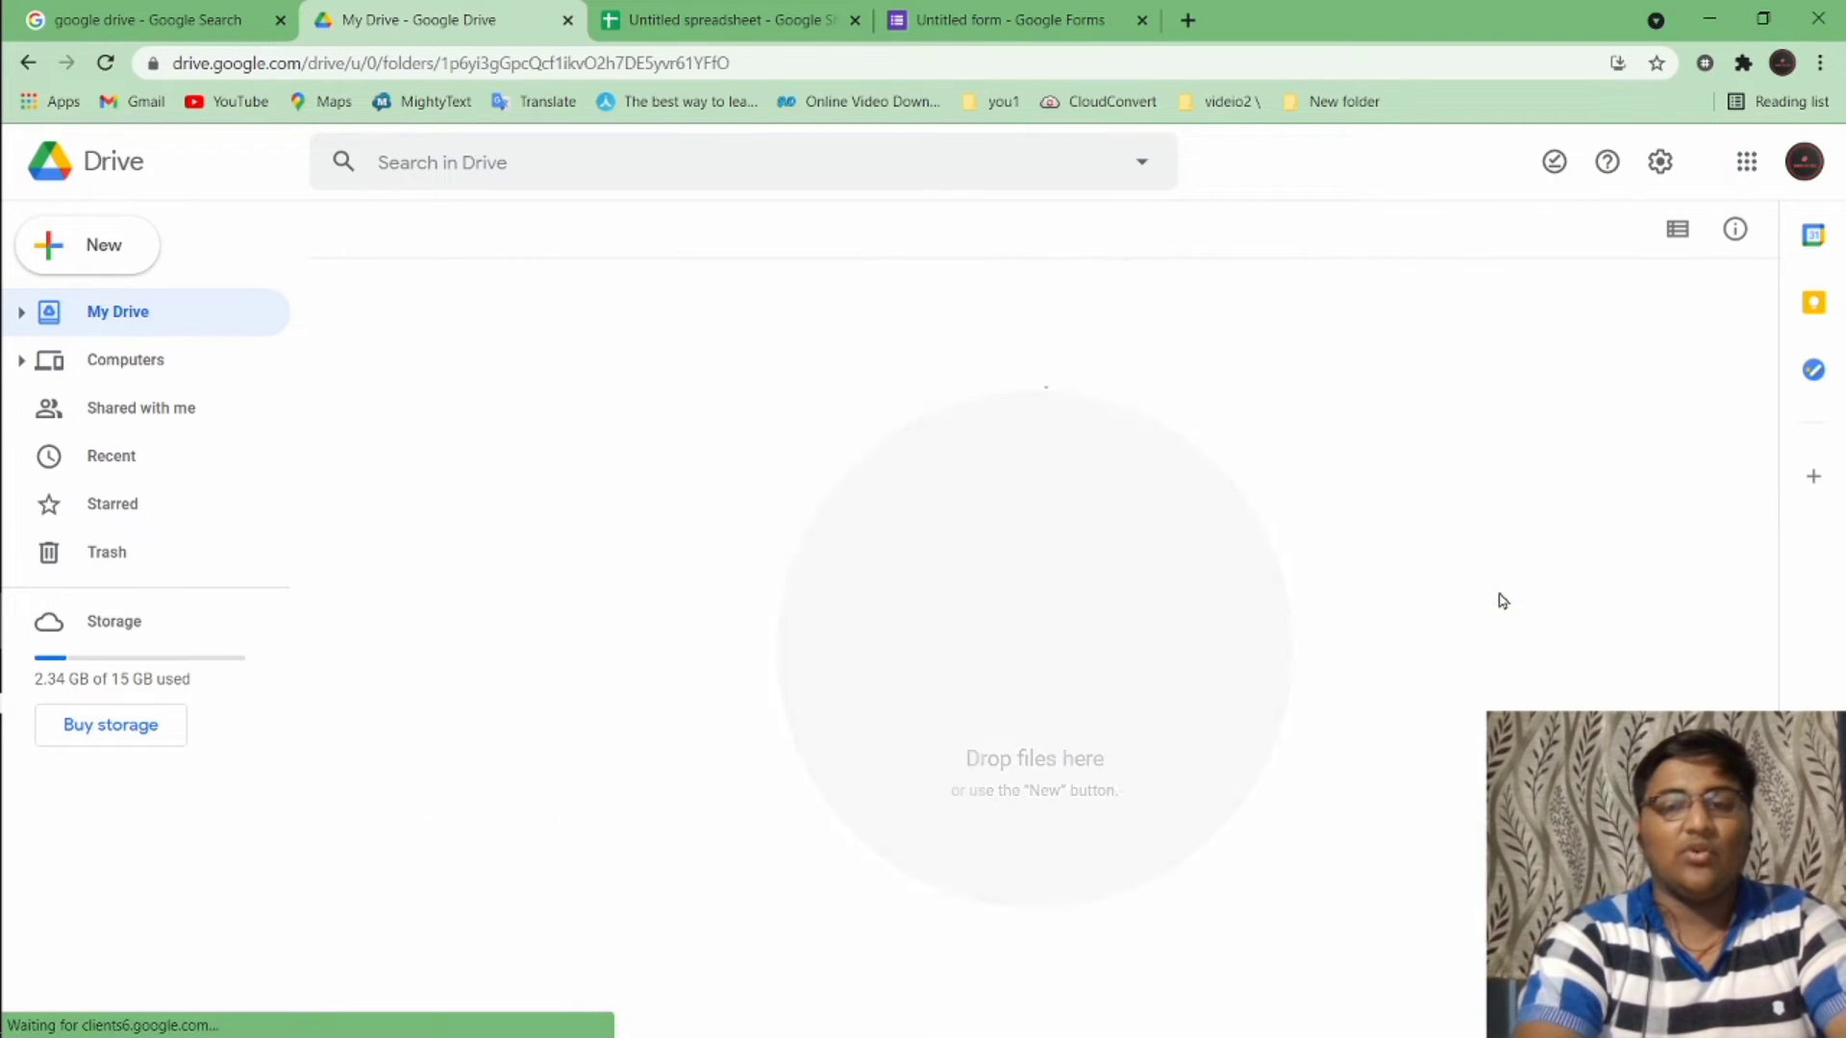
right_click(495, 426)
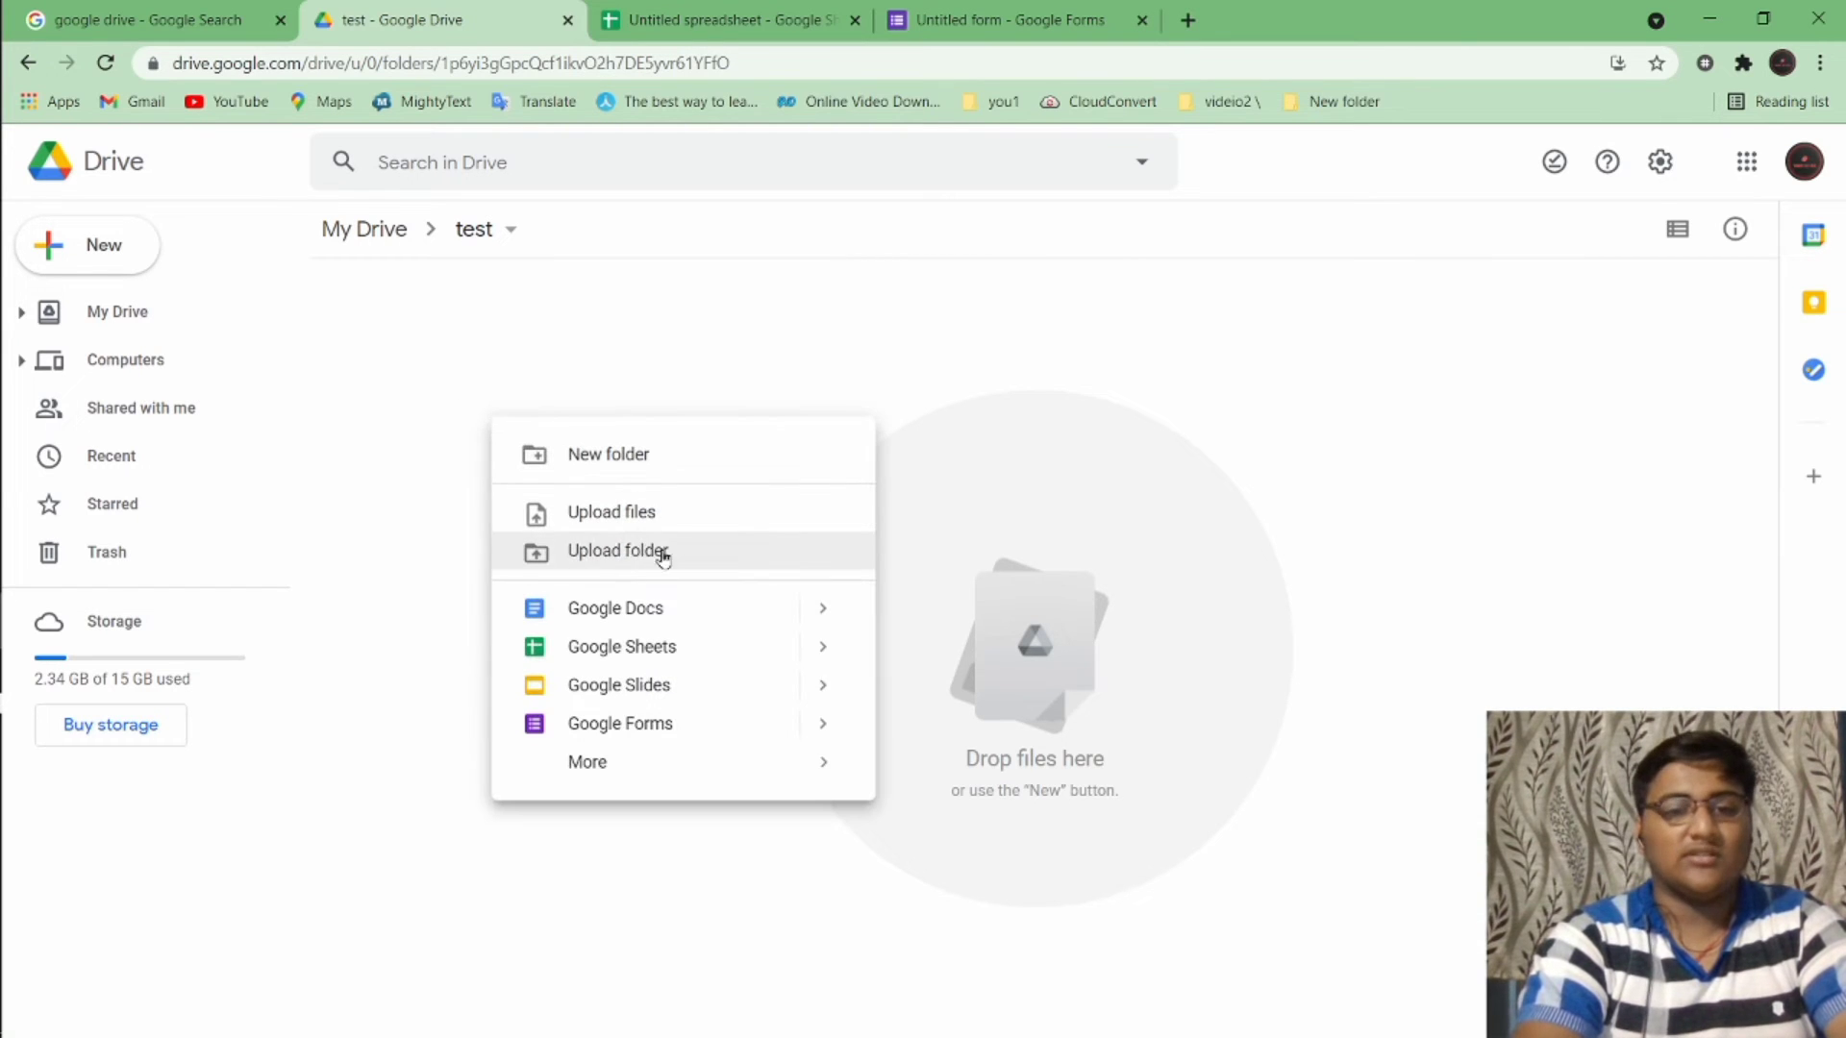
mouse_move(643, 769)
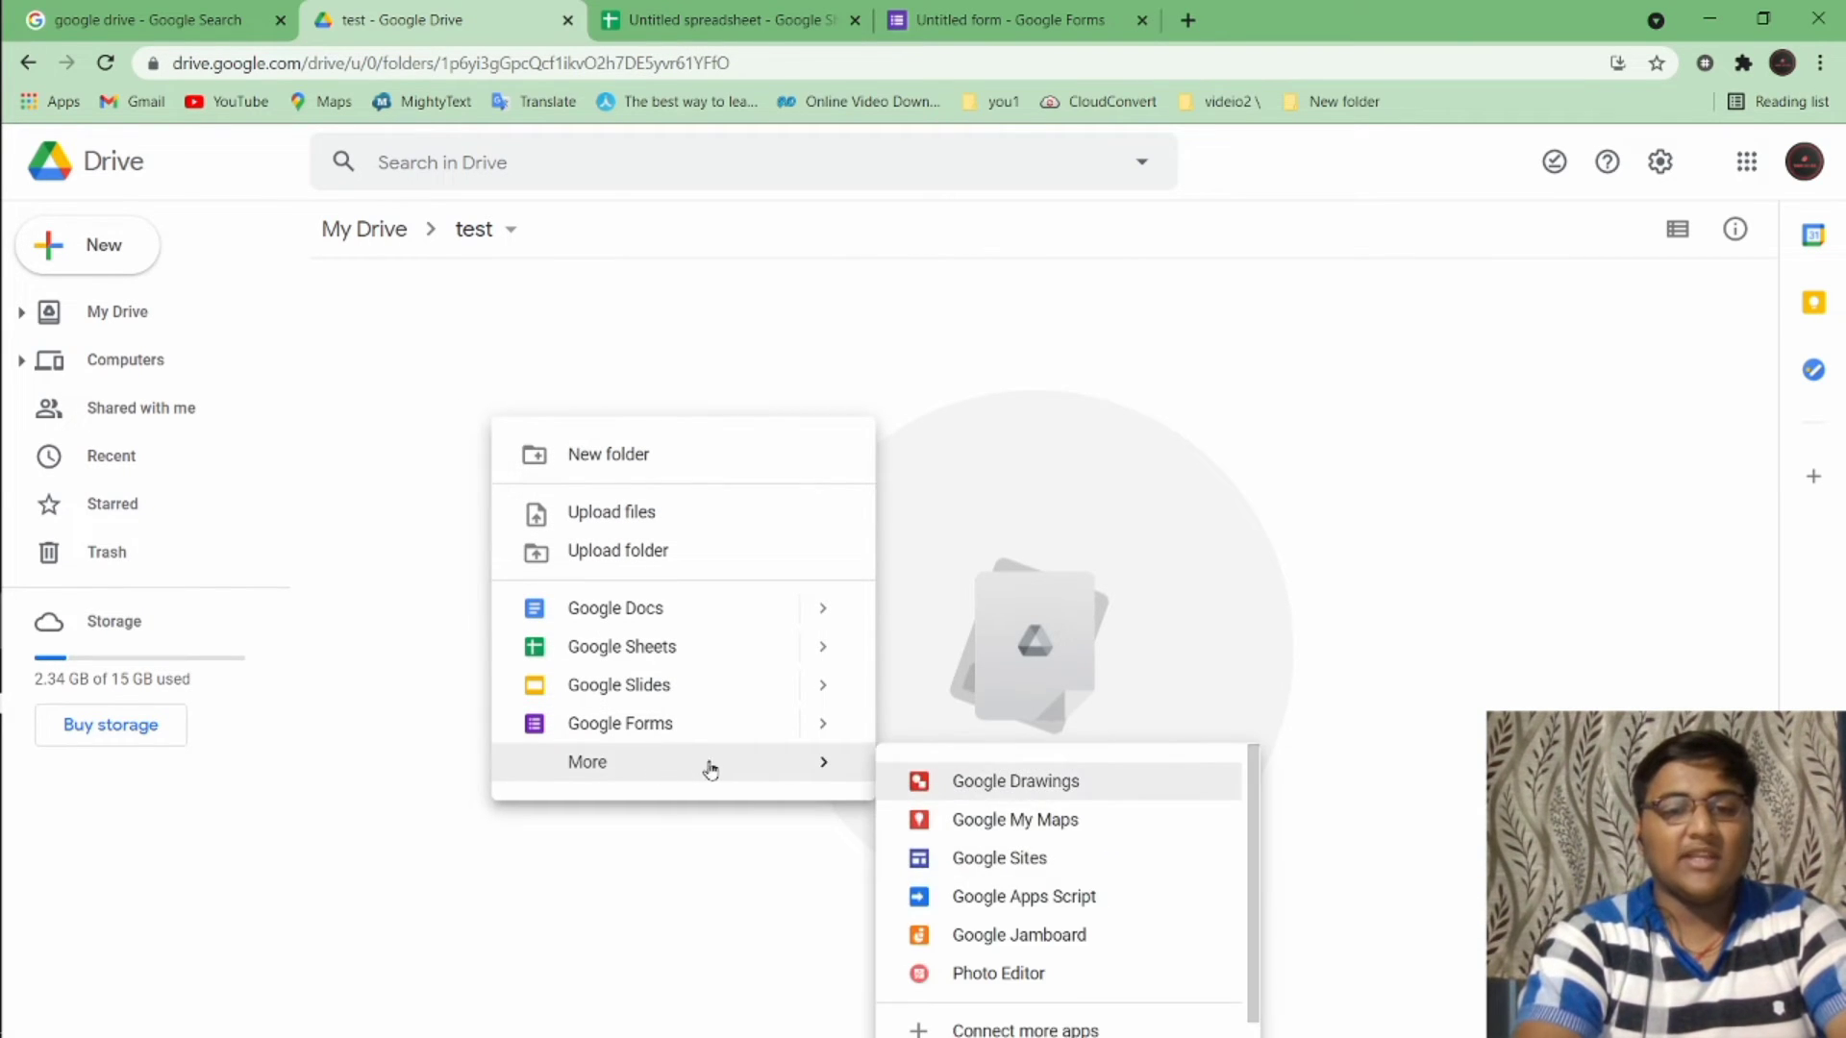
mouse_move(779, 770)
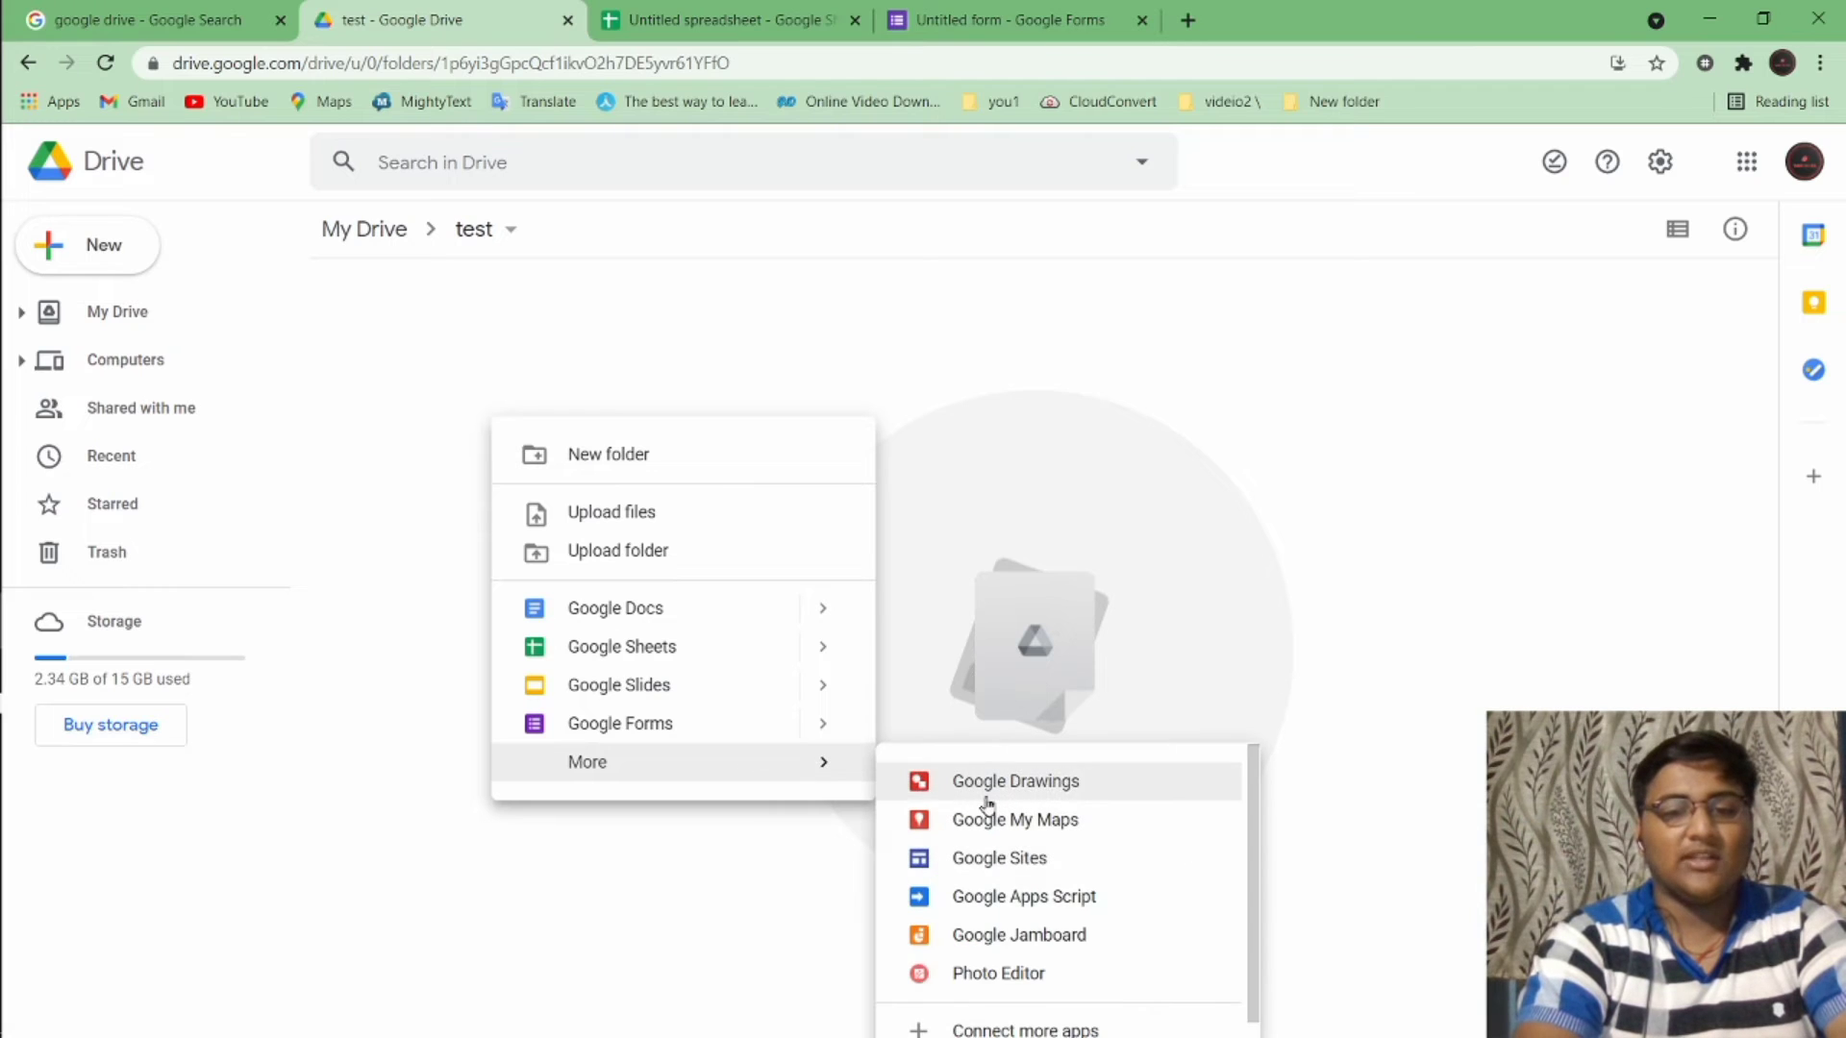
scroll(987, 806, "up", 1)
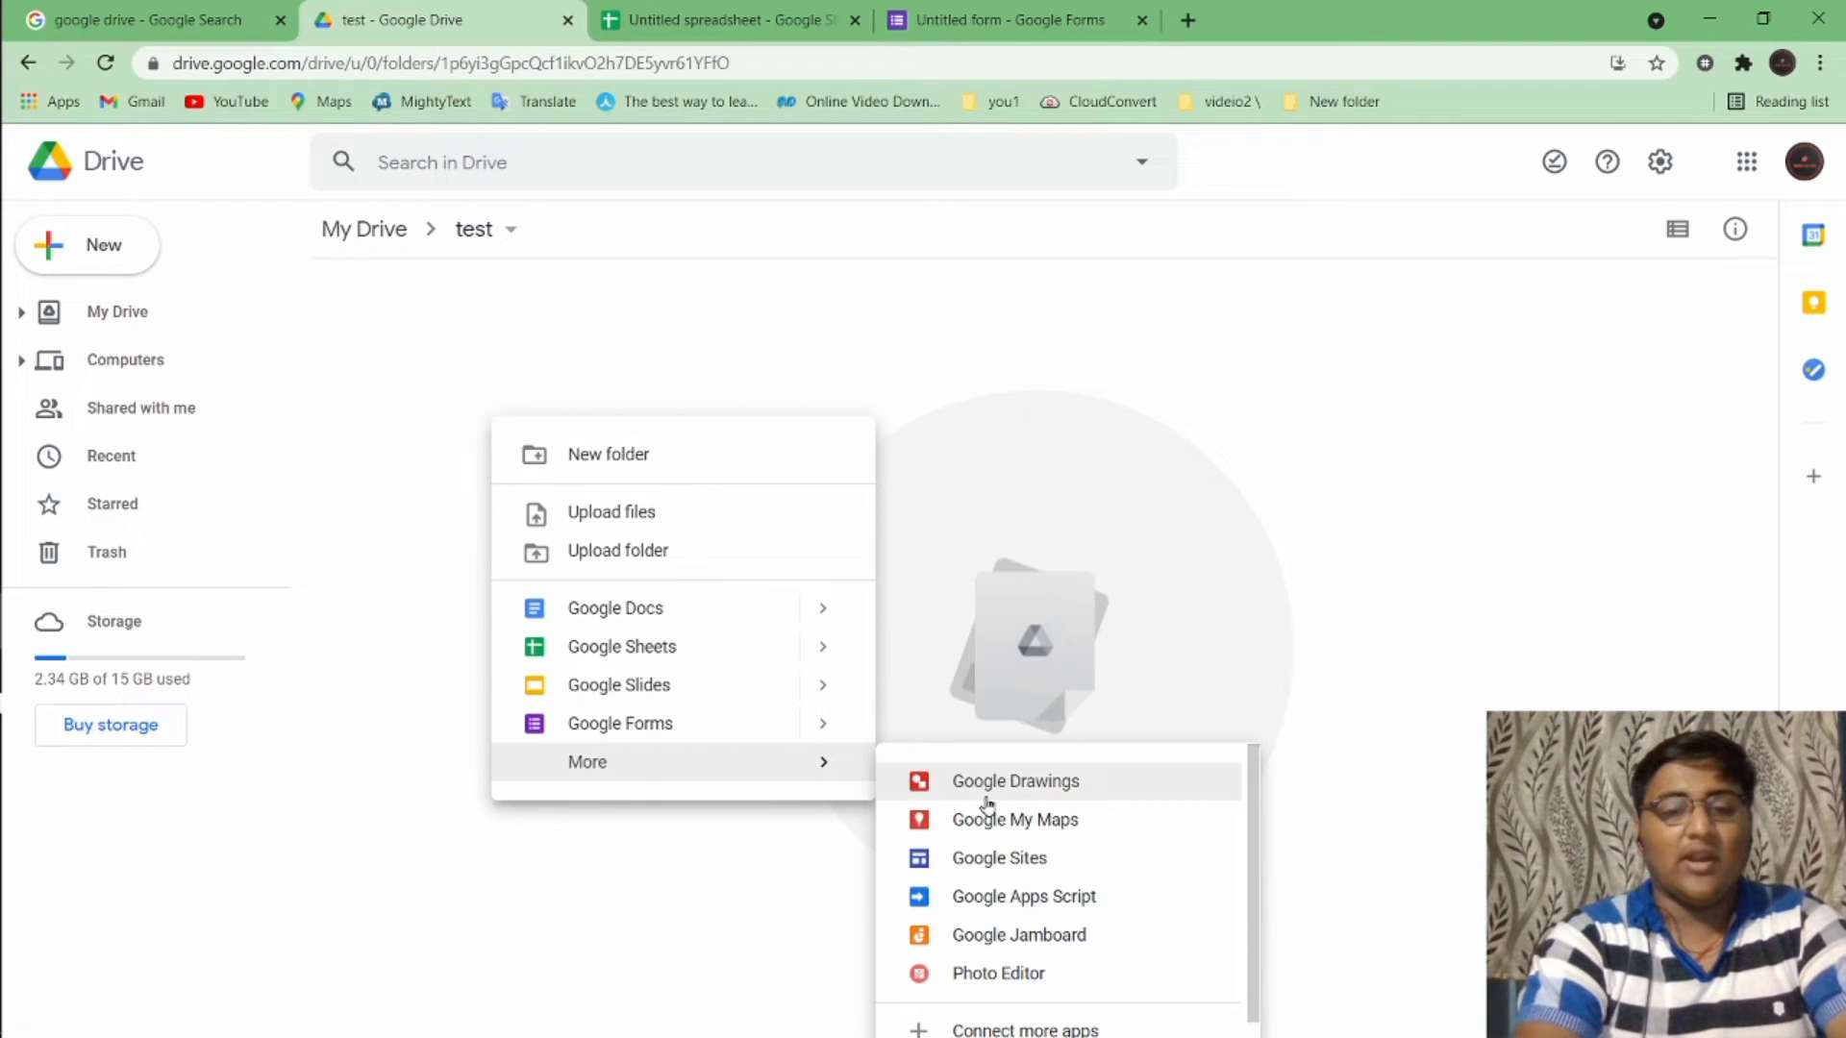
left_click(1283, 648)
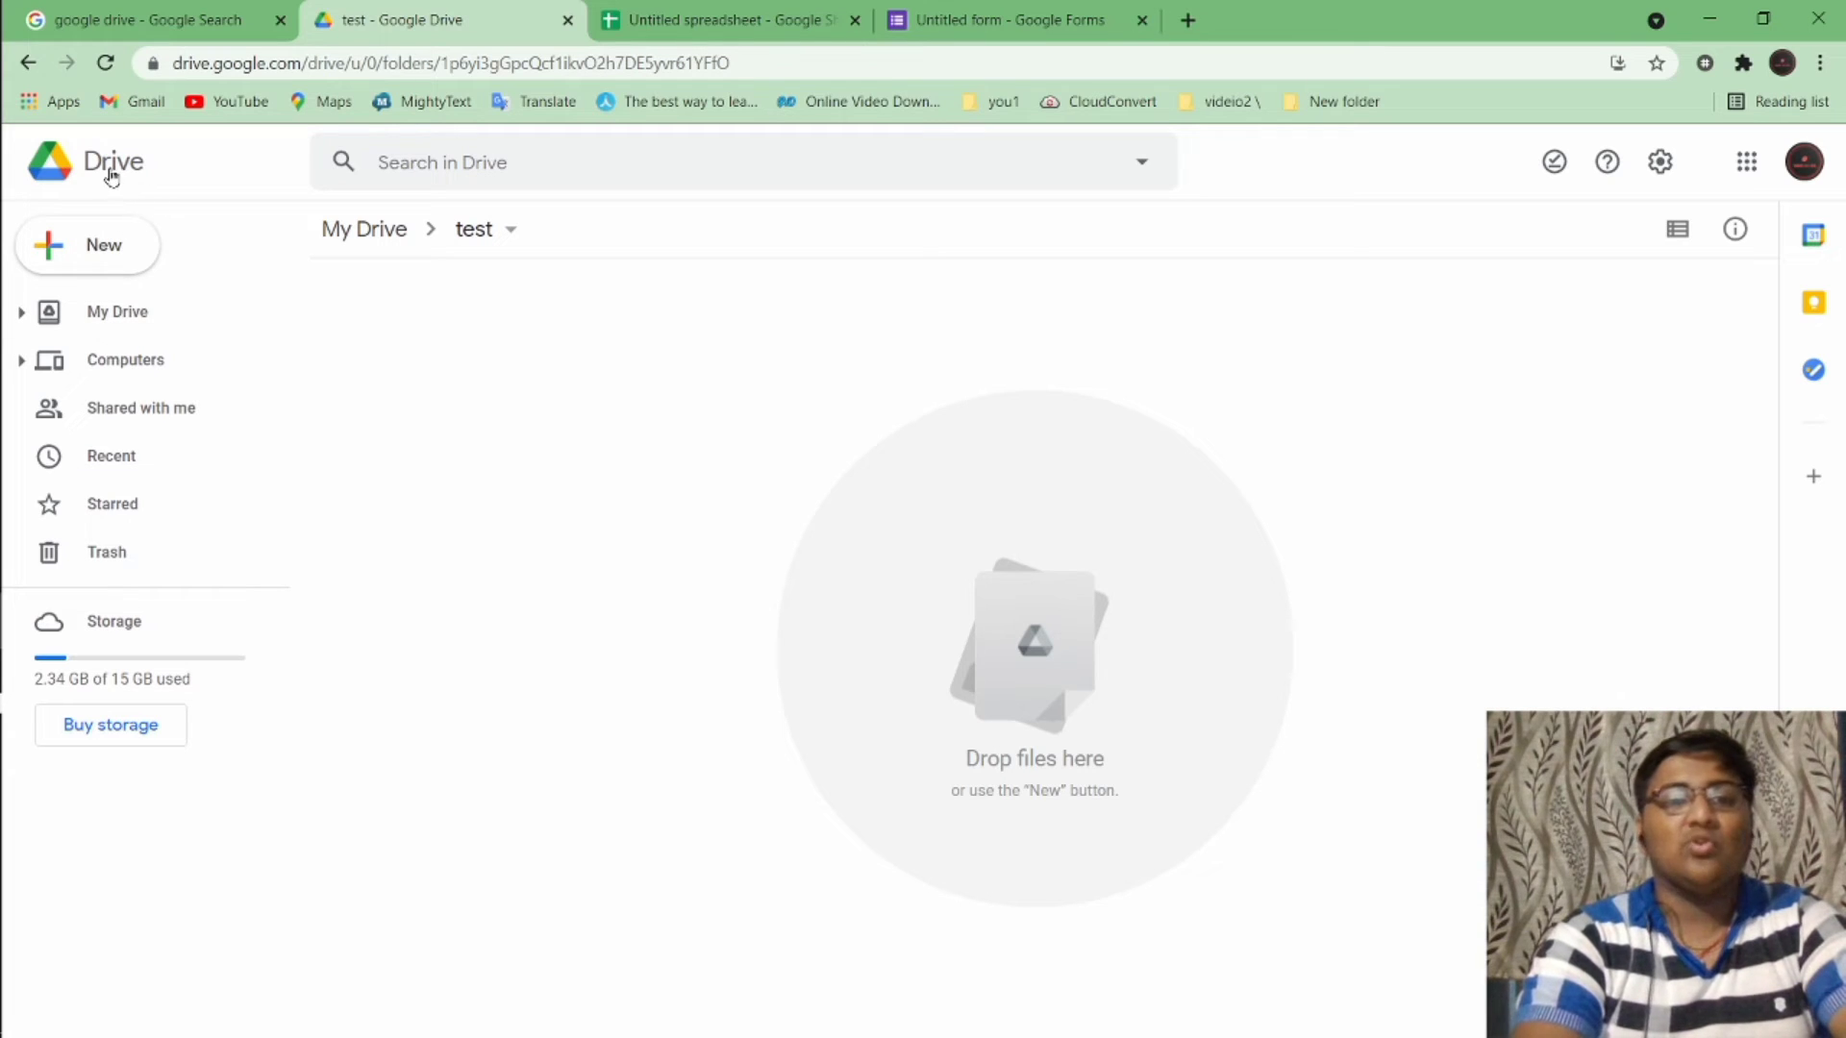
Choose Add another account from the profile menu to open a Google sign-in tab
left_click(1666, 177)
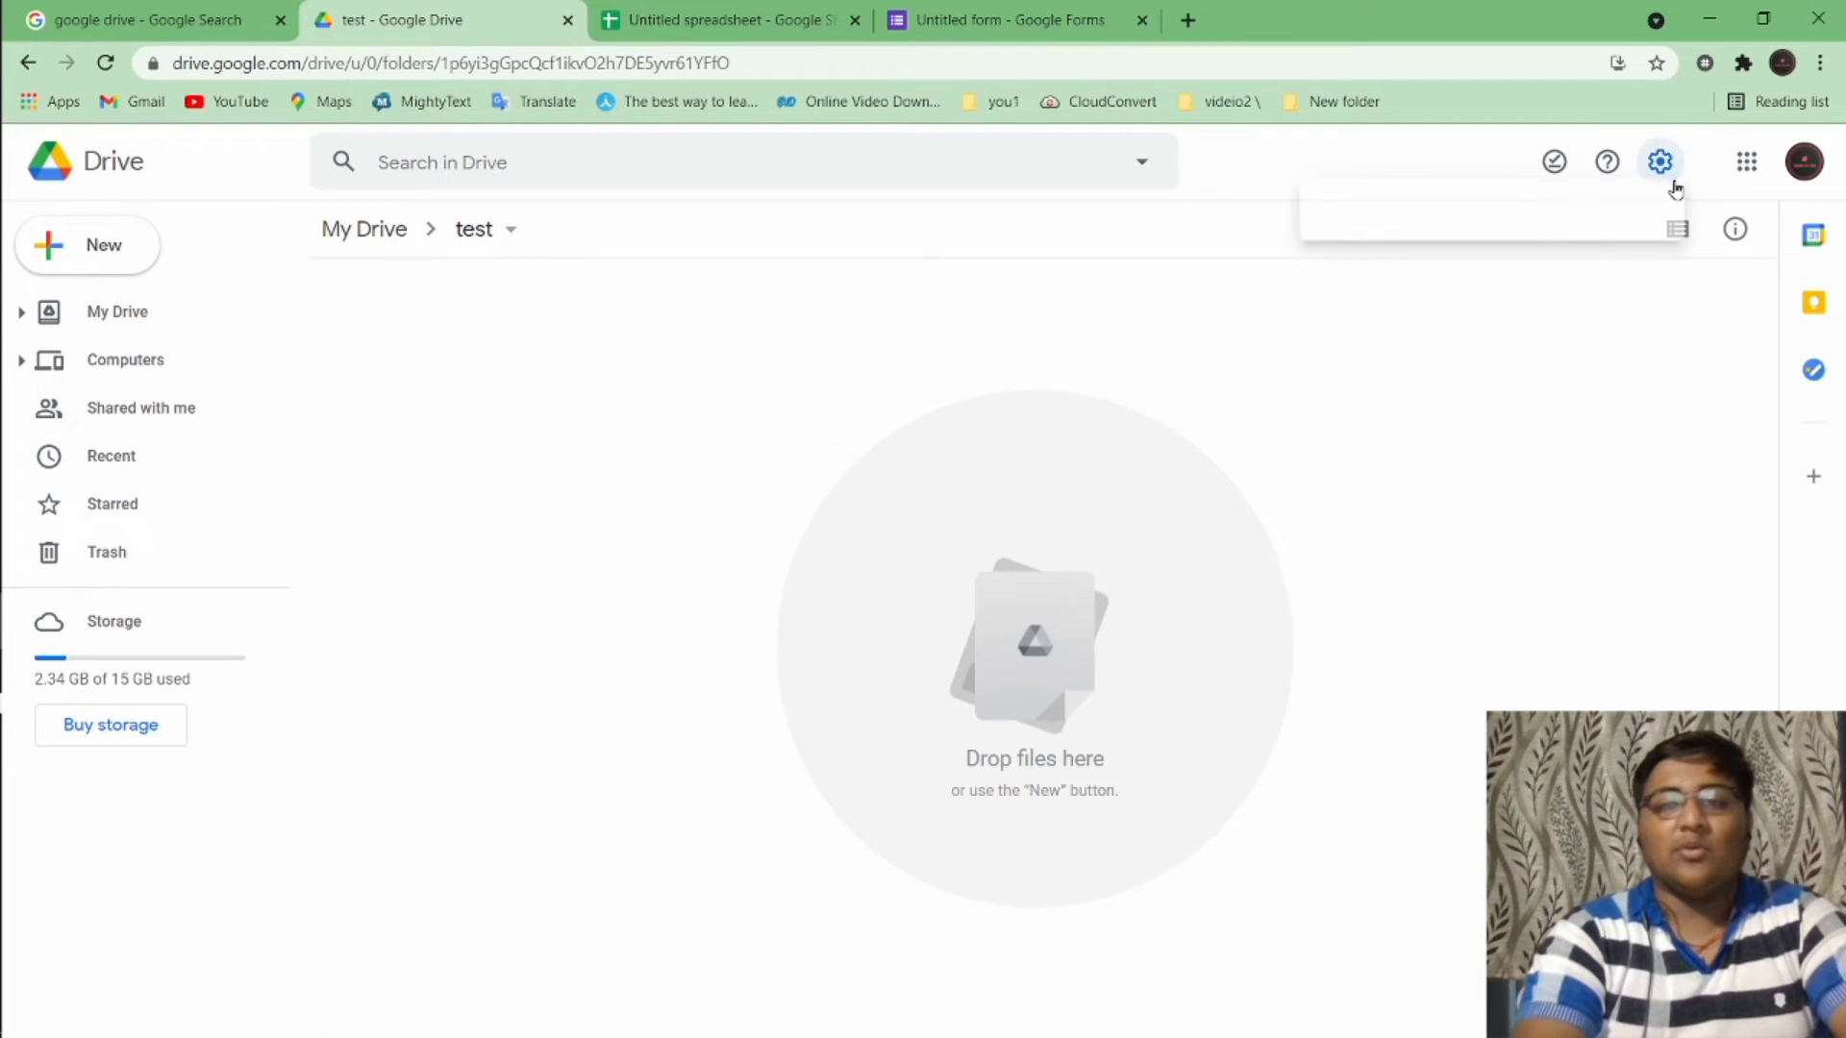
left_click(1798, 179)
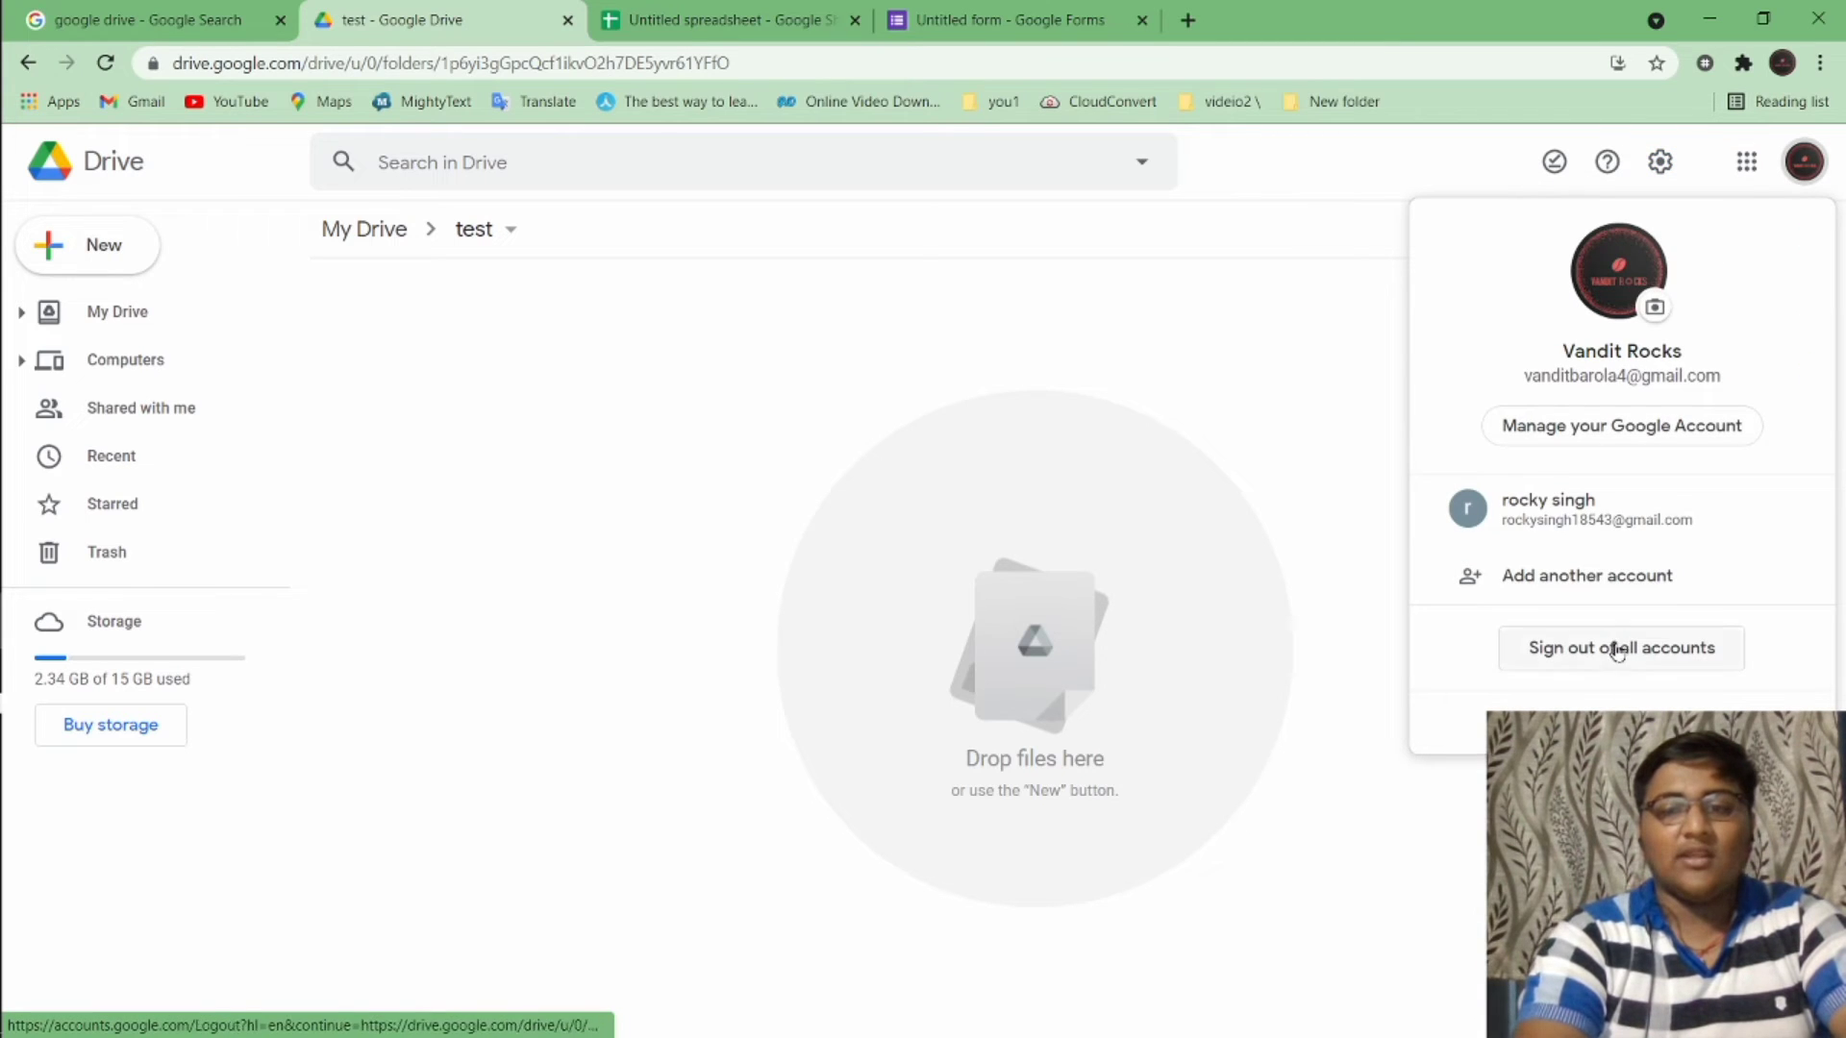
left_click(1616, 582)
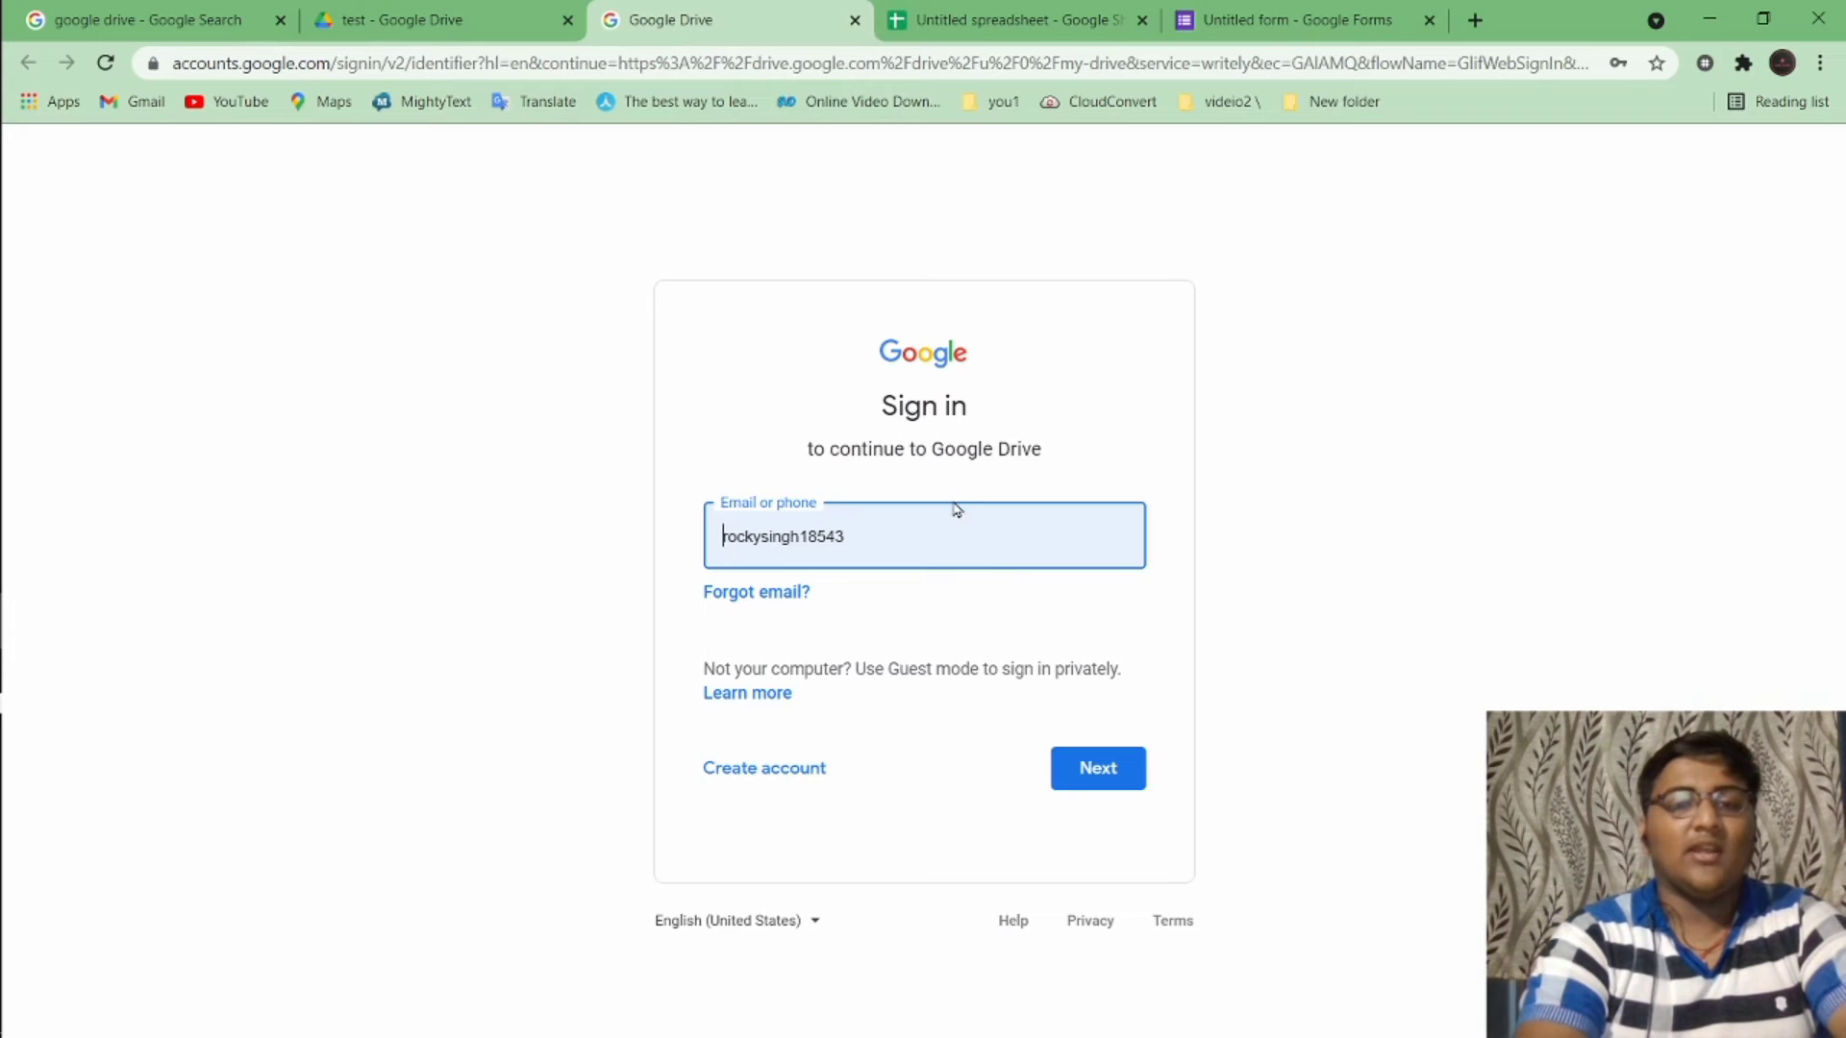
Sign in with the saved second account's e-mail and confirm its recovery settings
left_click(918, 555)
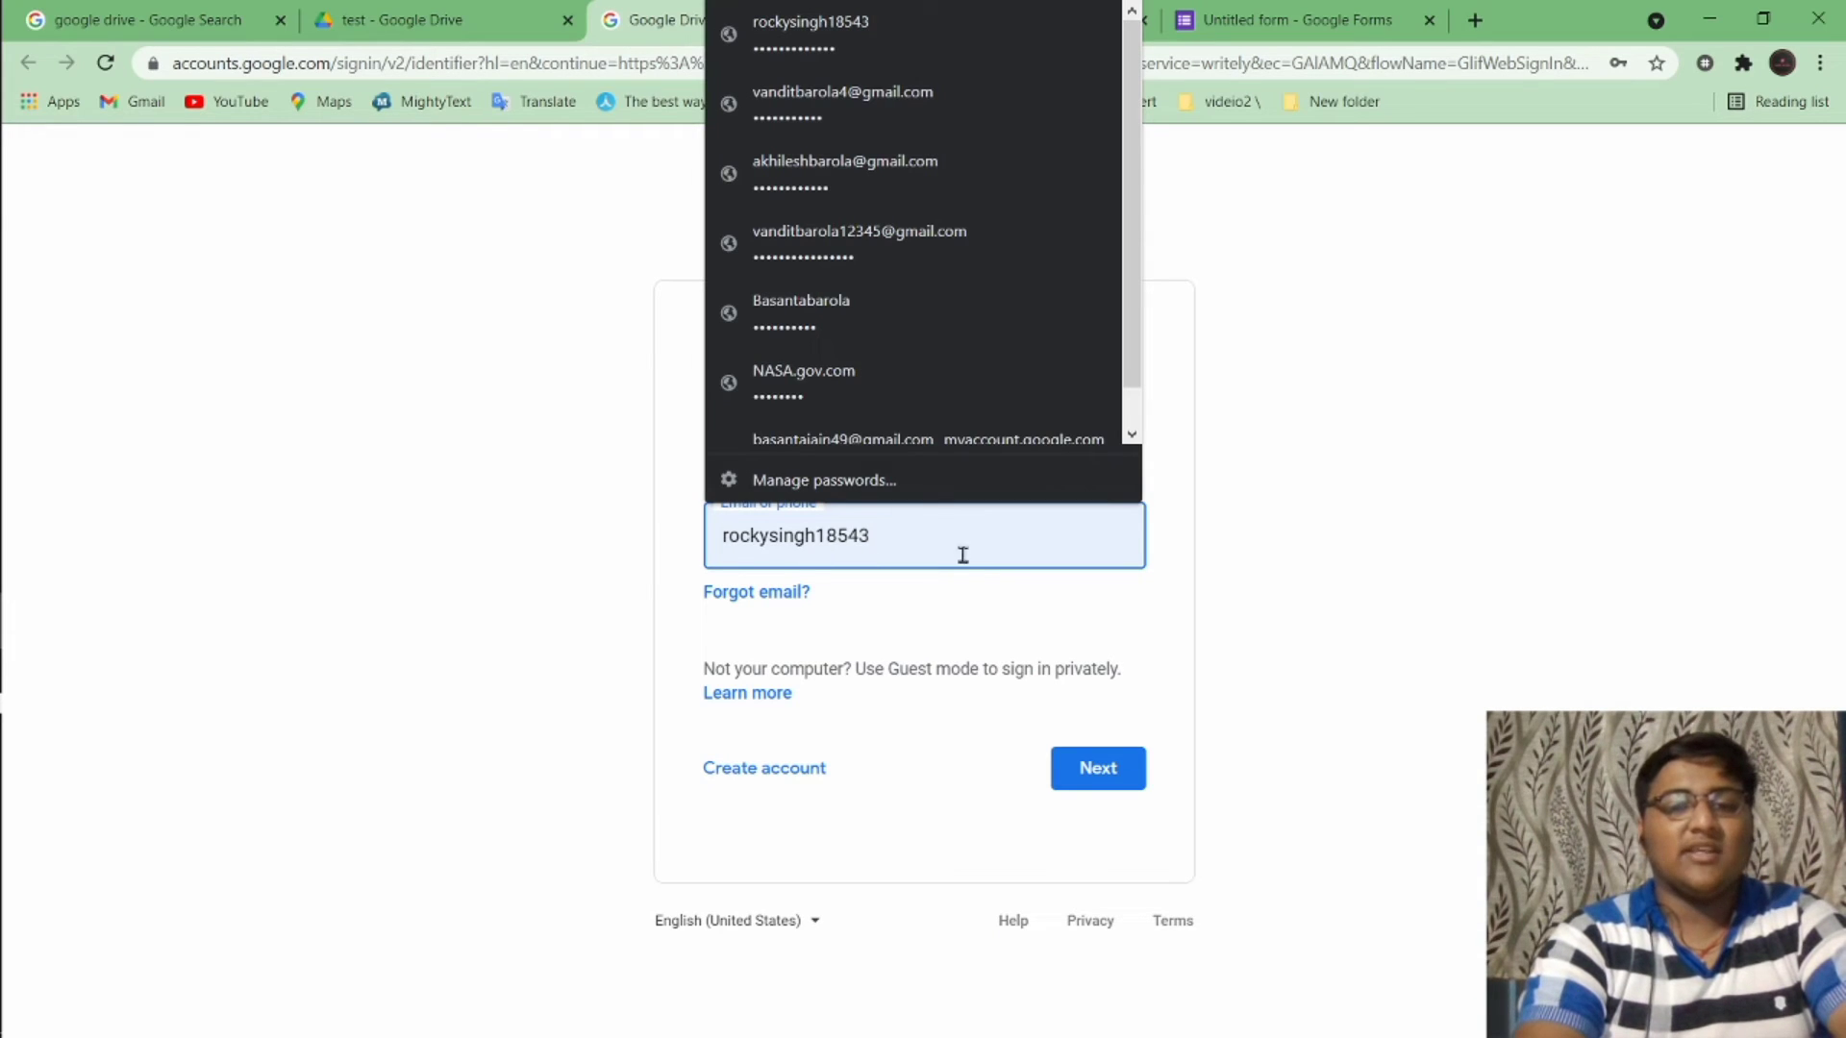
left_click(1095, 788)
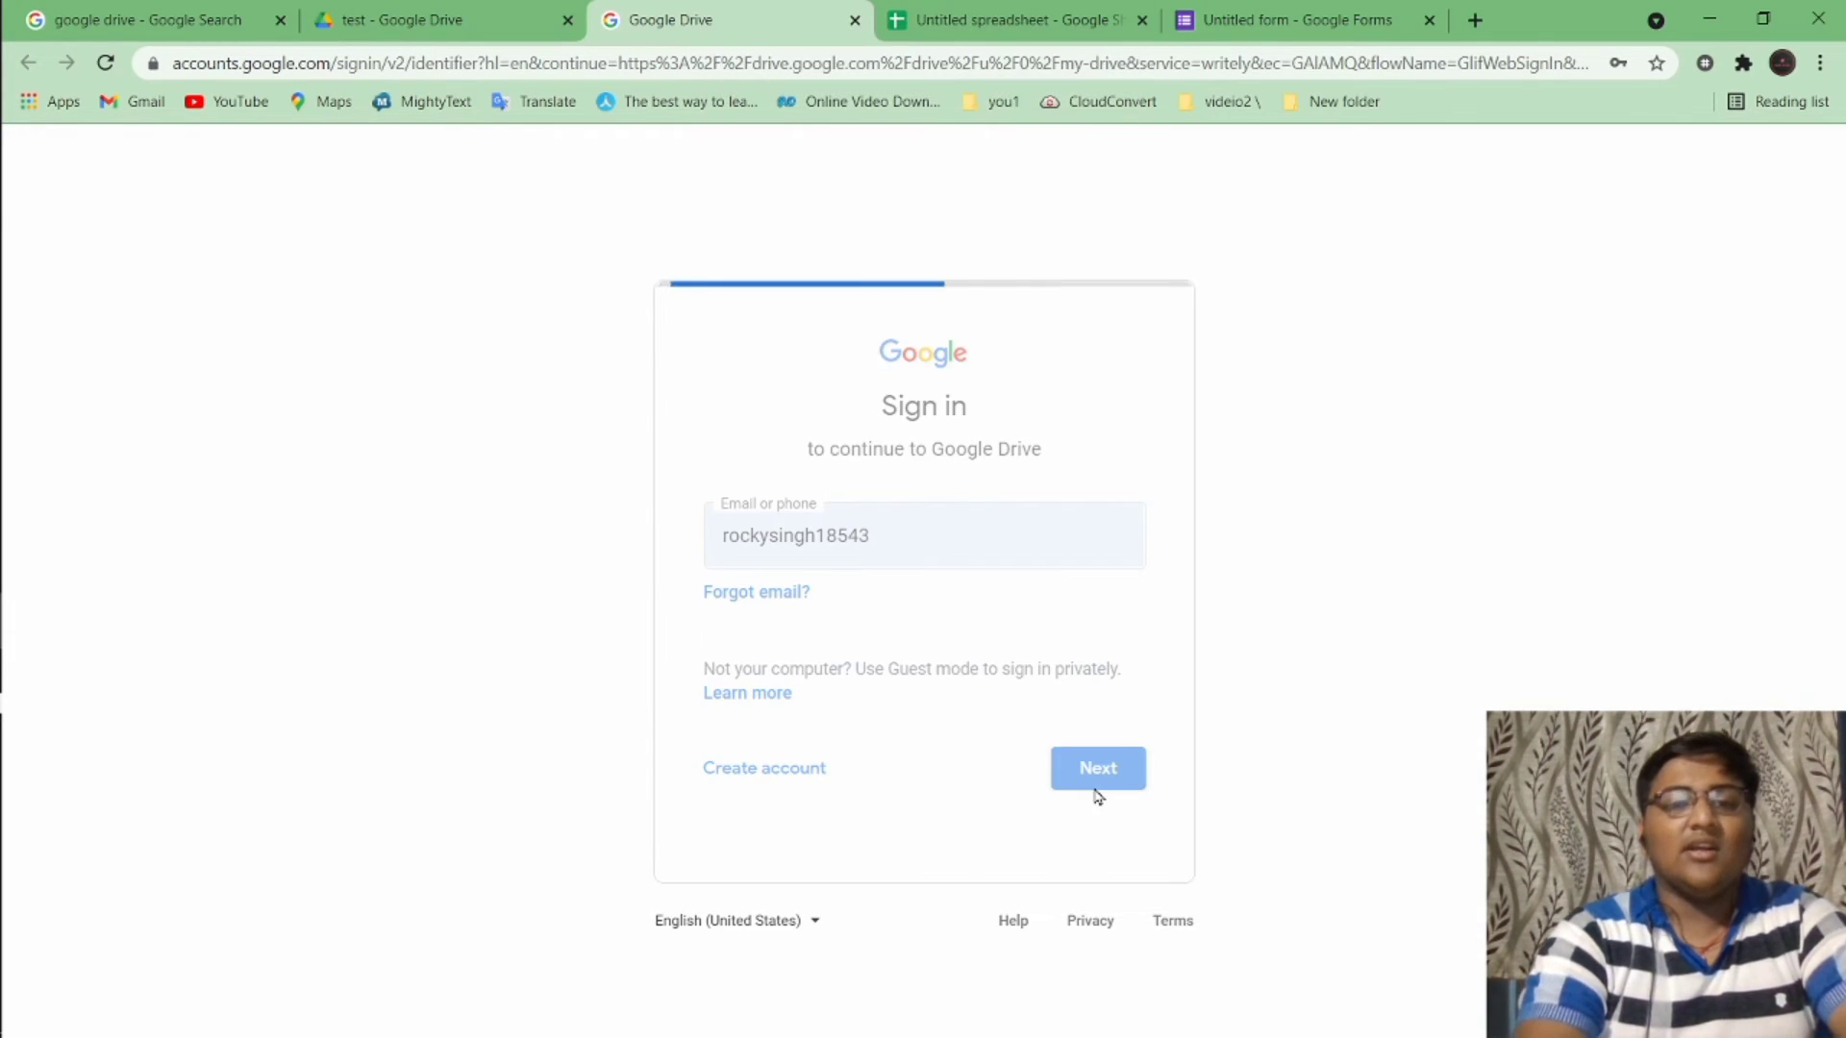
left_click(1105, 728)
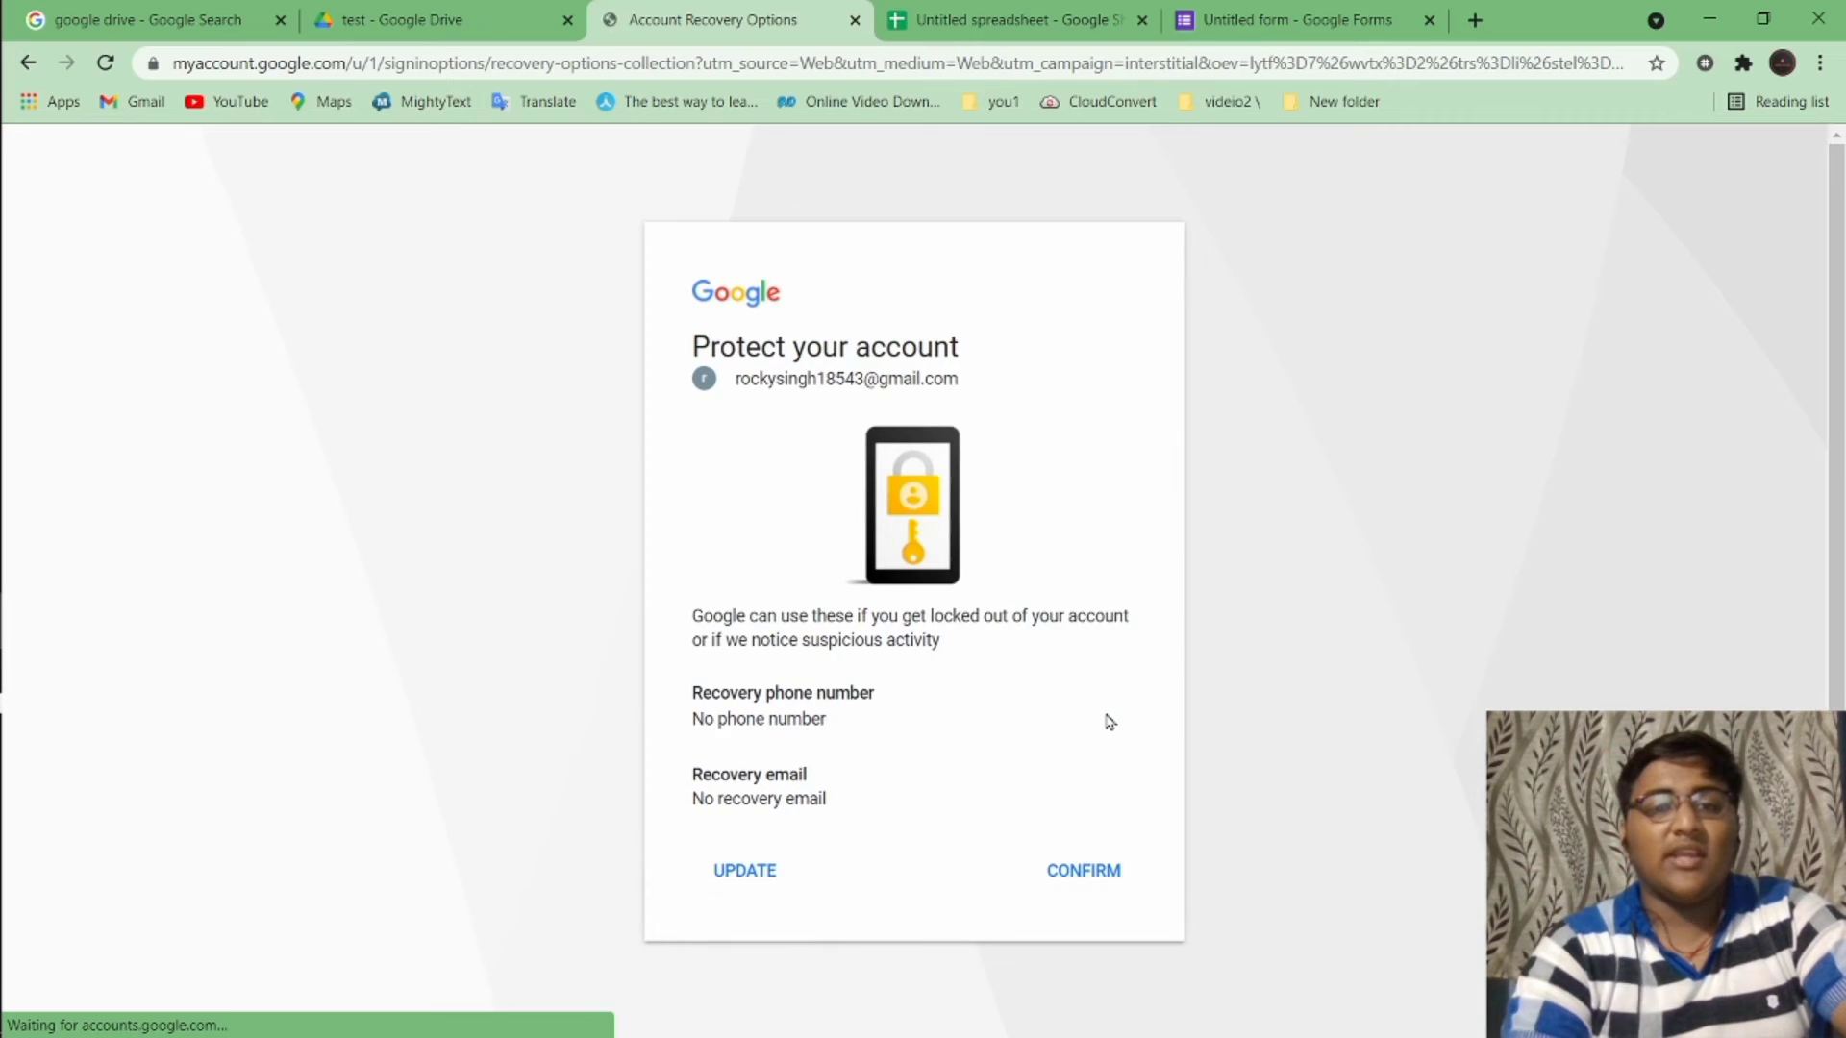
left_click(1094, 873)
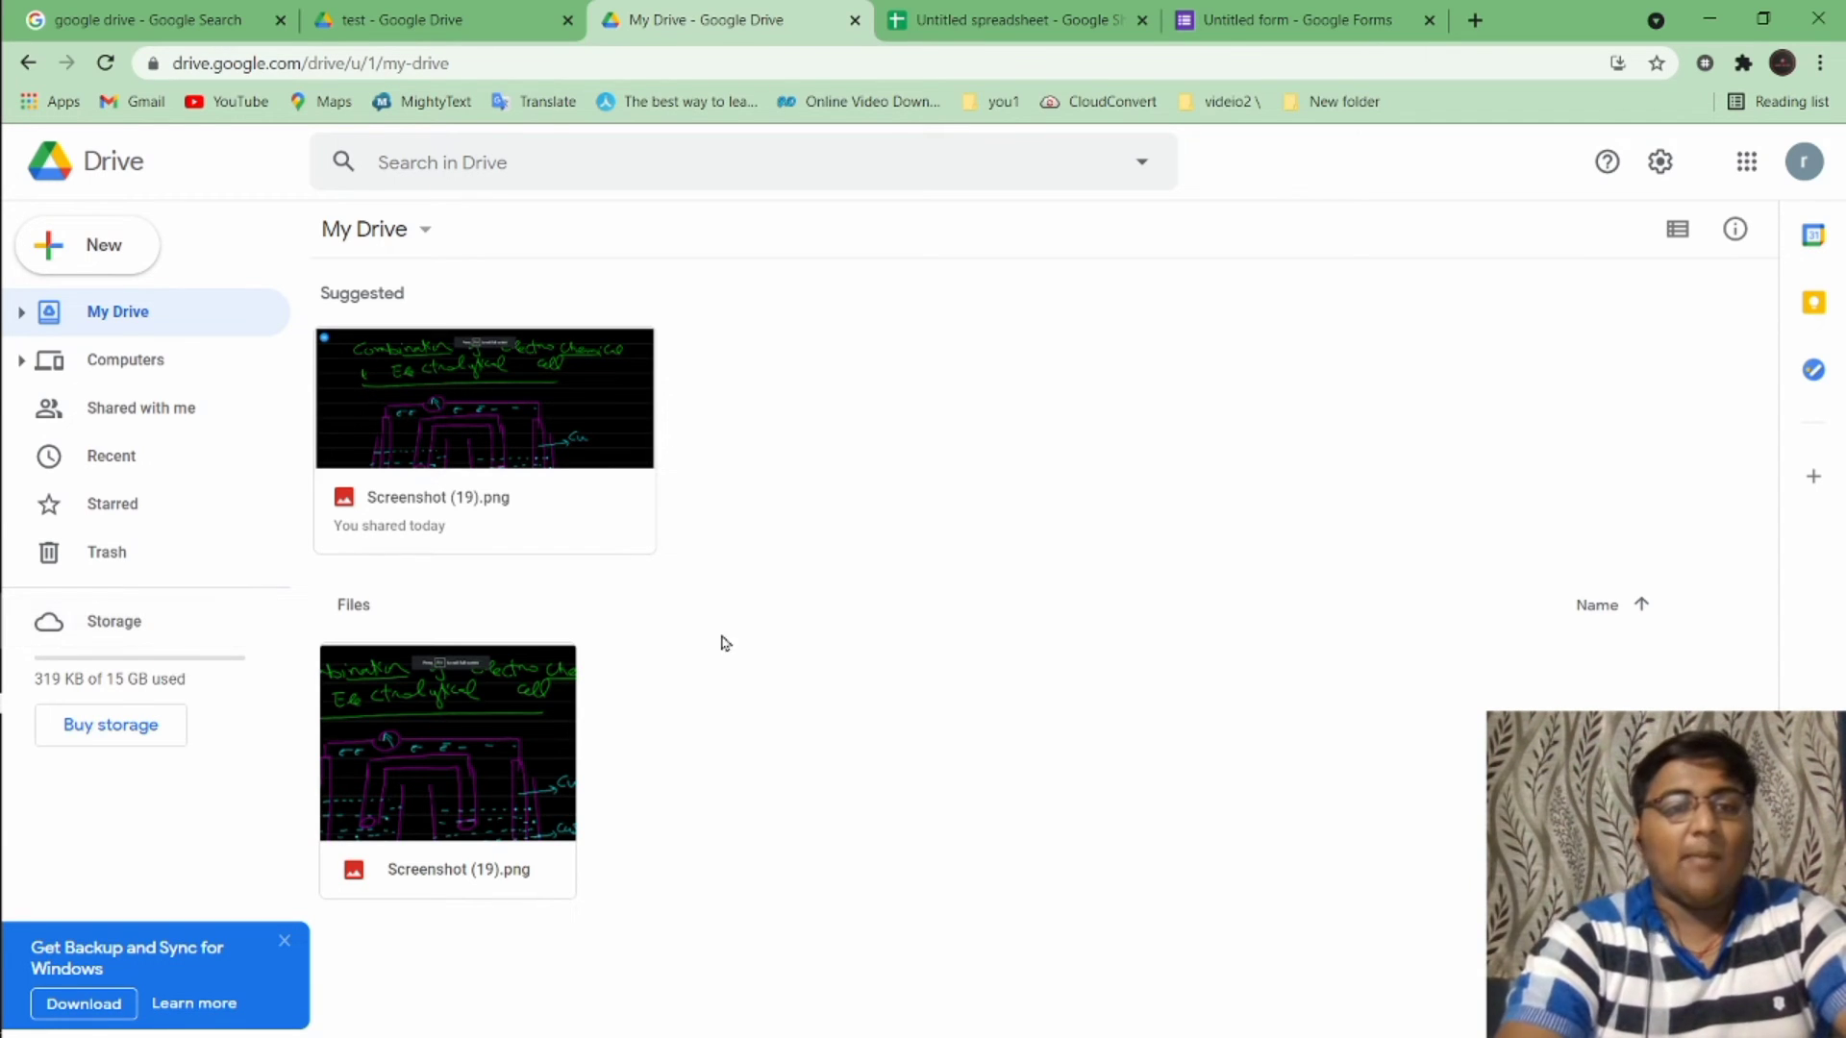
Upload config.py to the second account's My Drive and select it
left_click(102, 246)
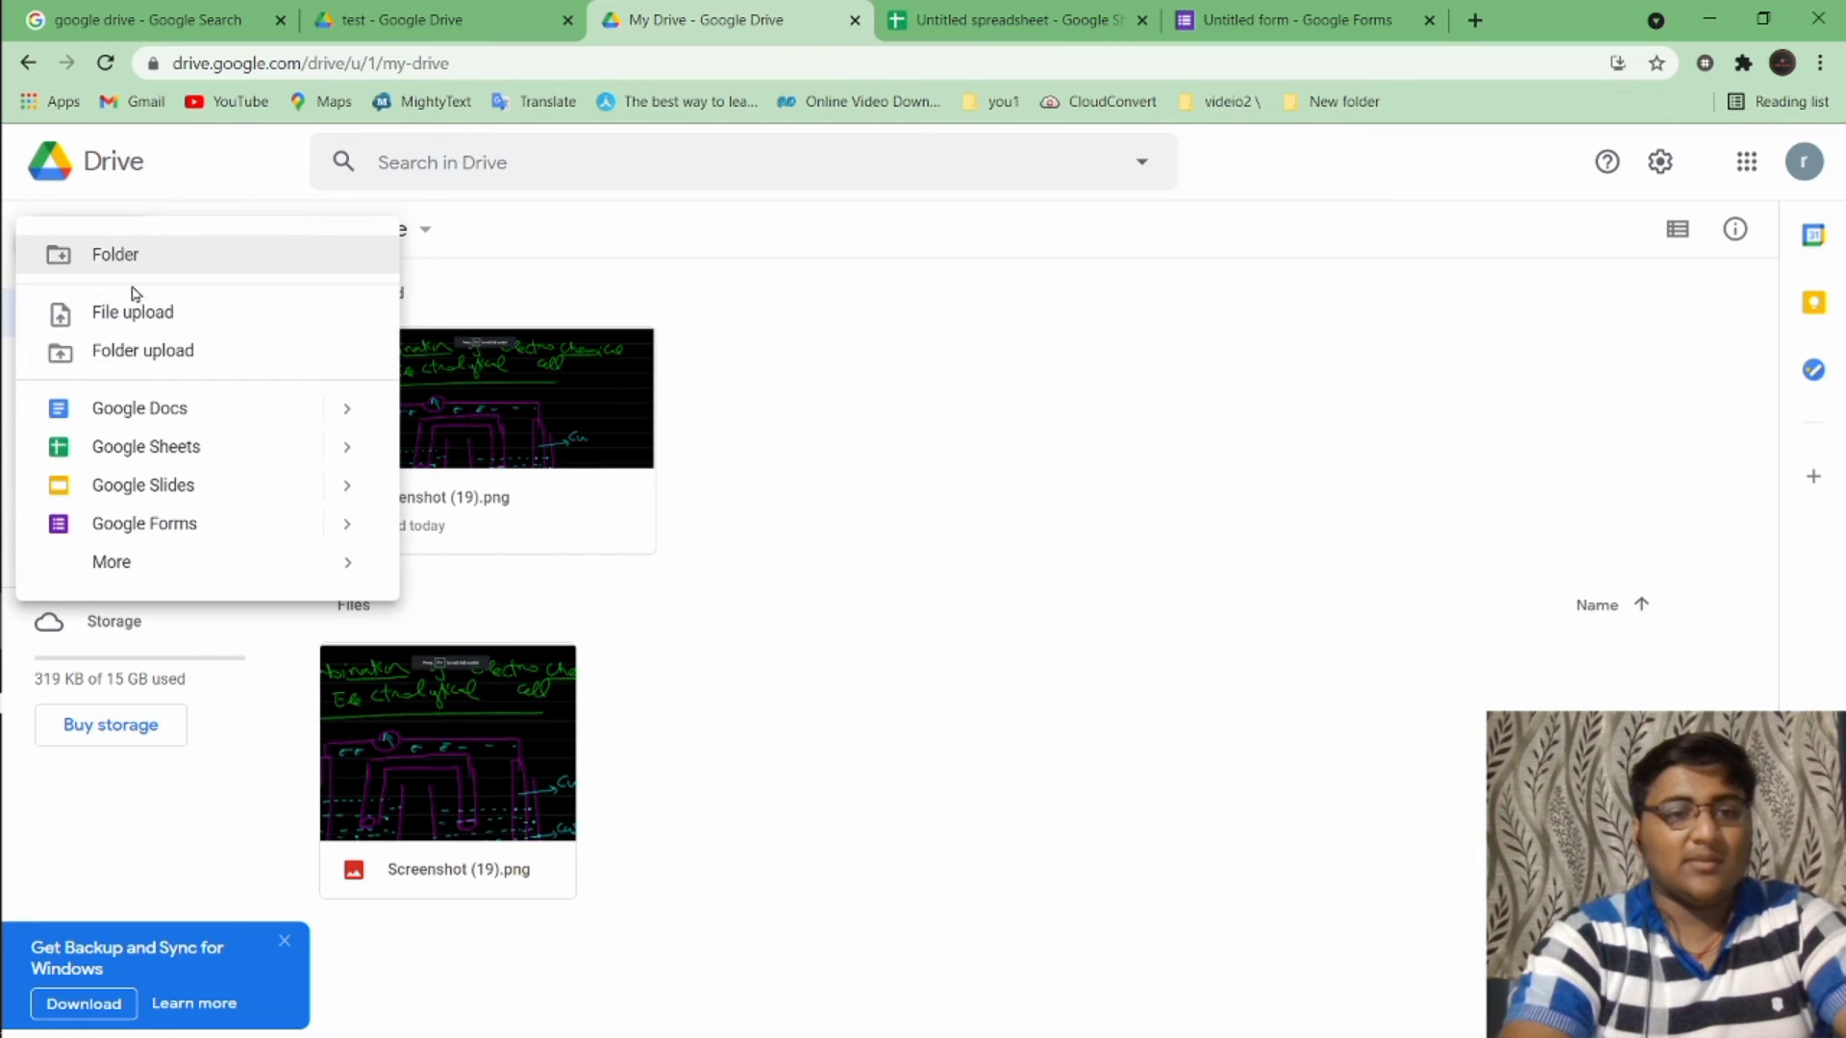
left_click(268, 329)
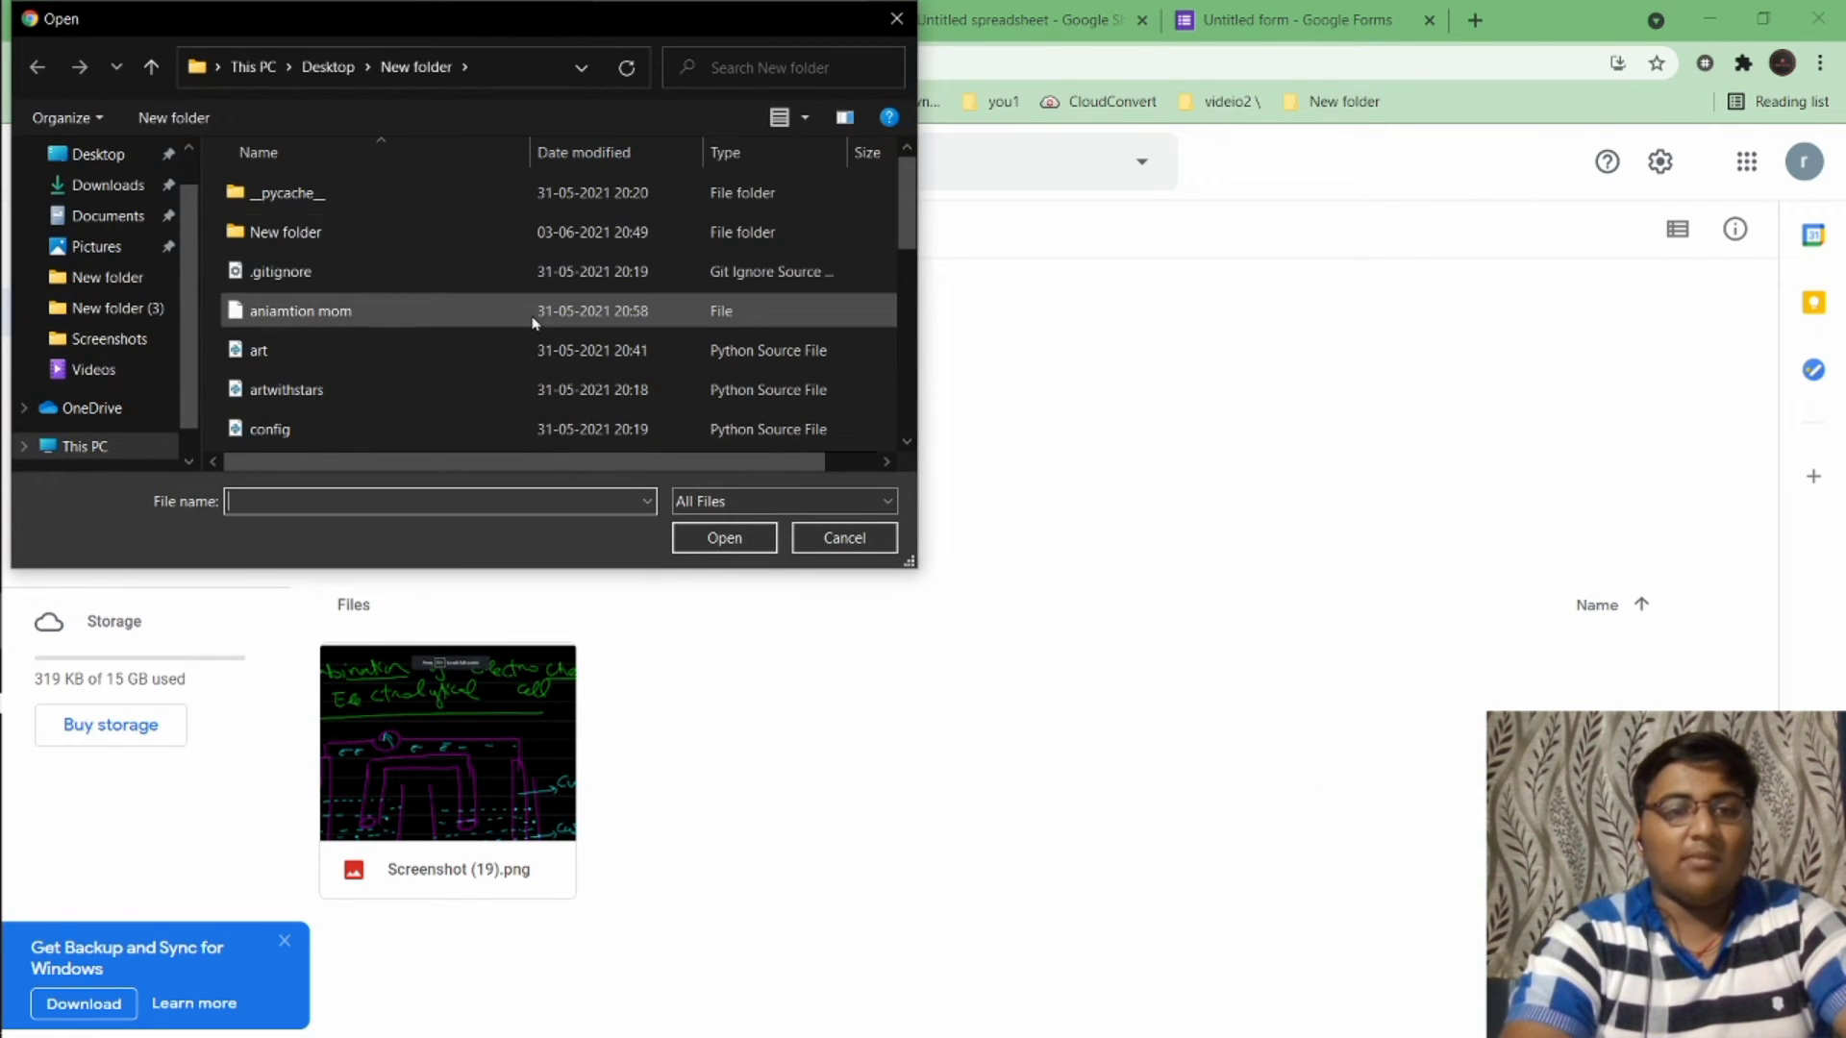
double_click(536, 429)
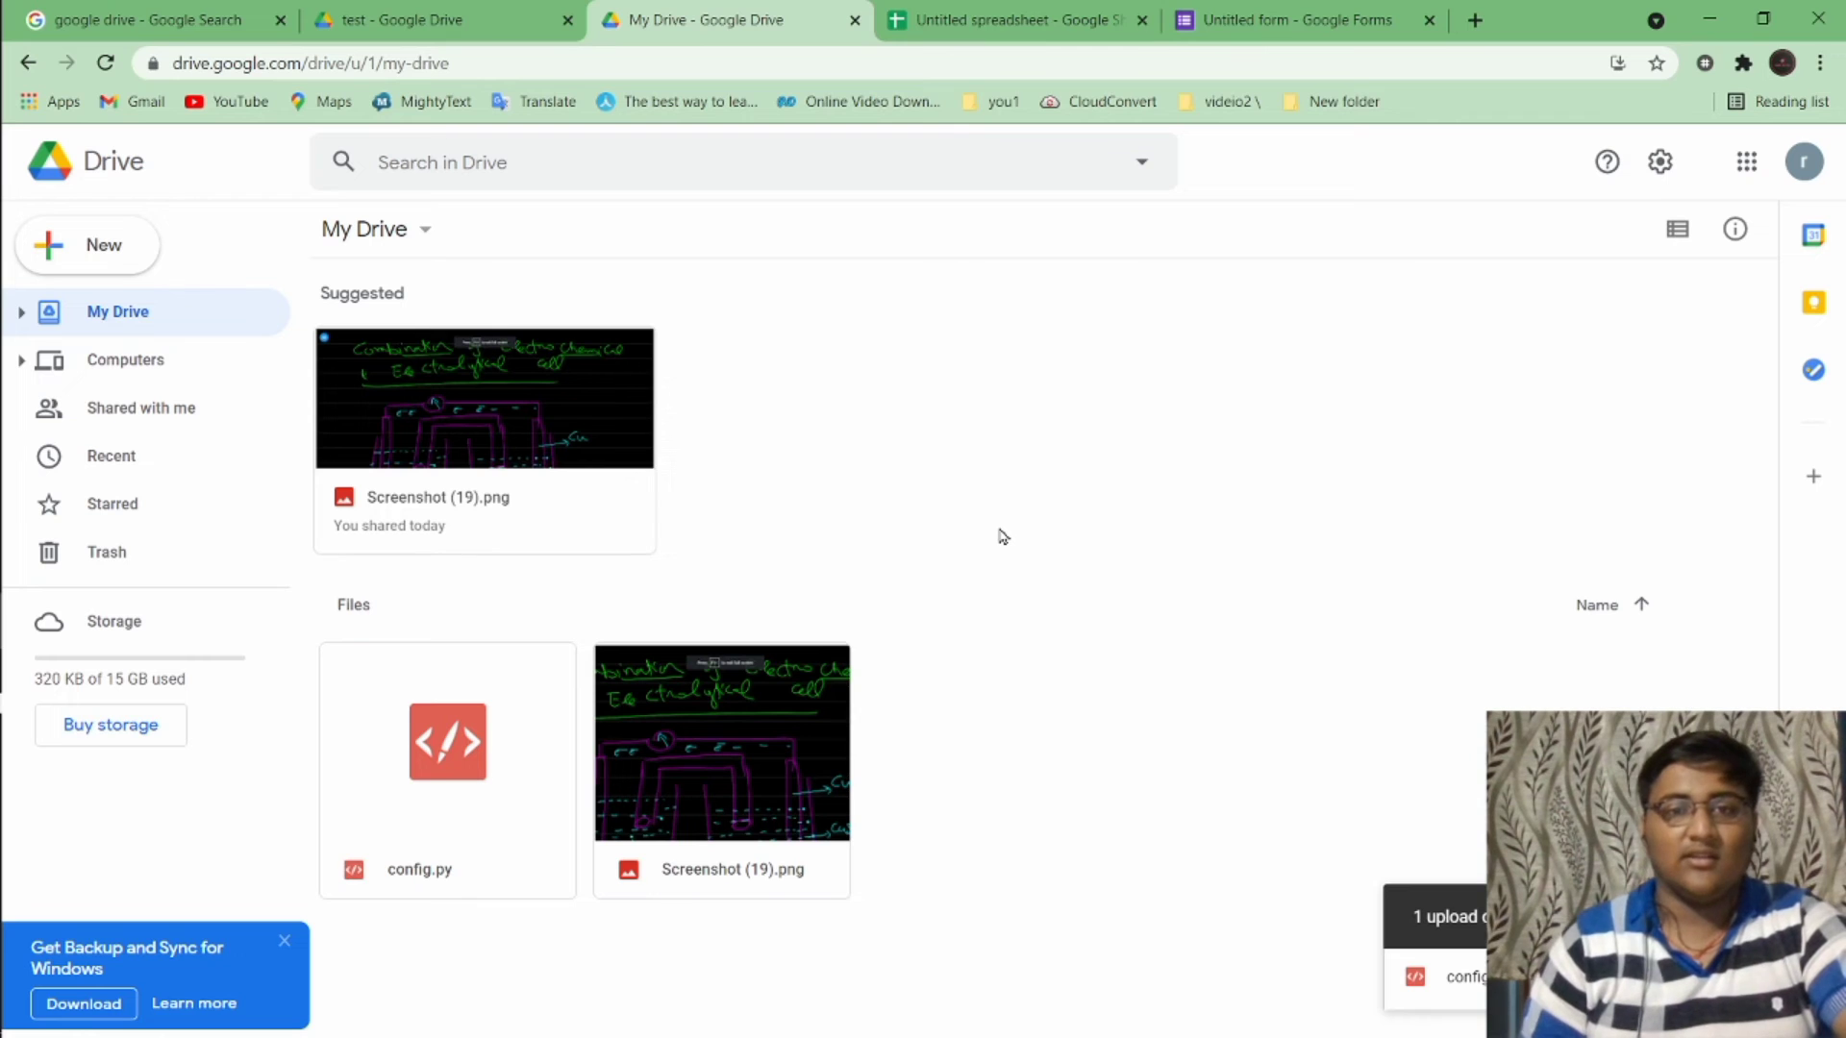
left_click(458, 727)
Share config.py as Editor with the first account's e-mail address
right_click(458, 727)
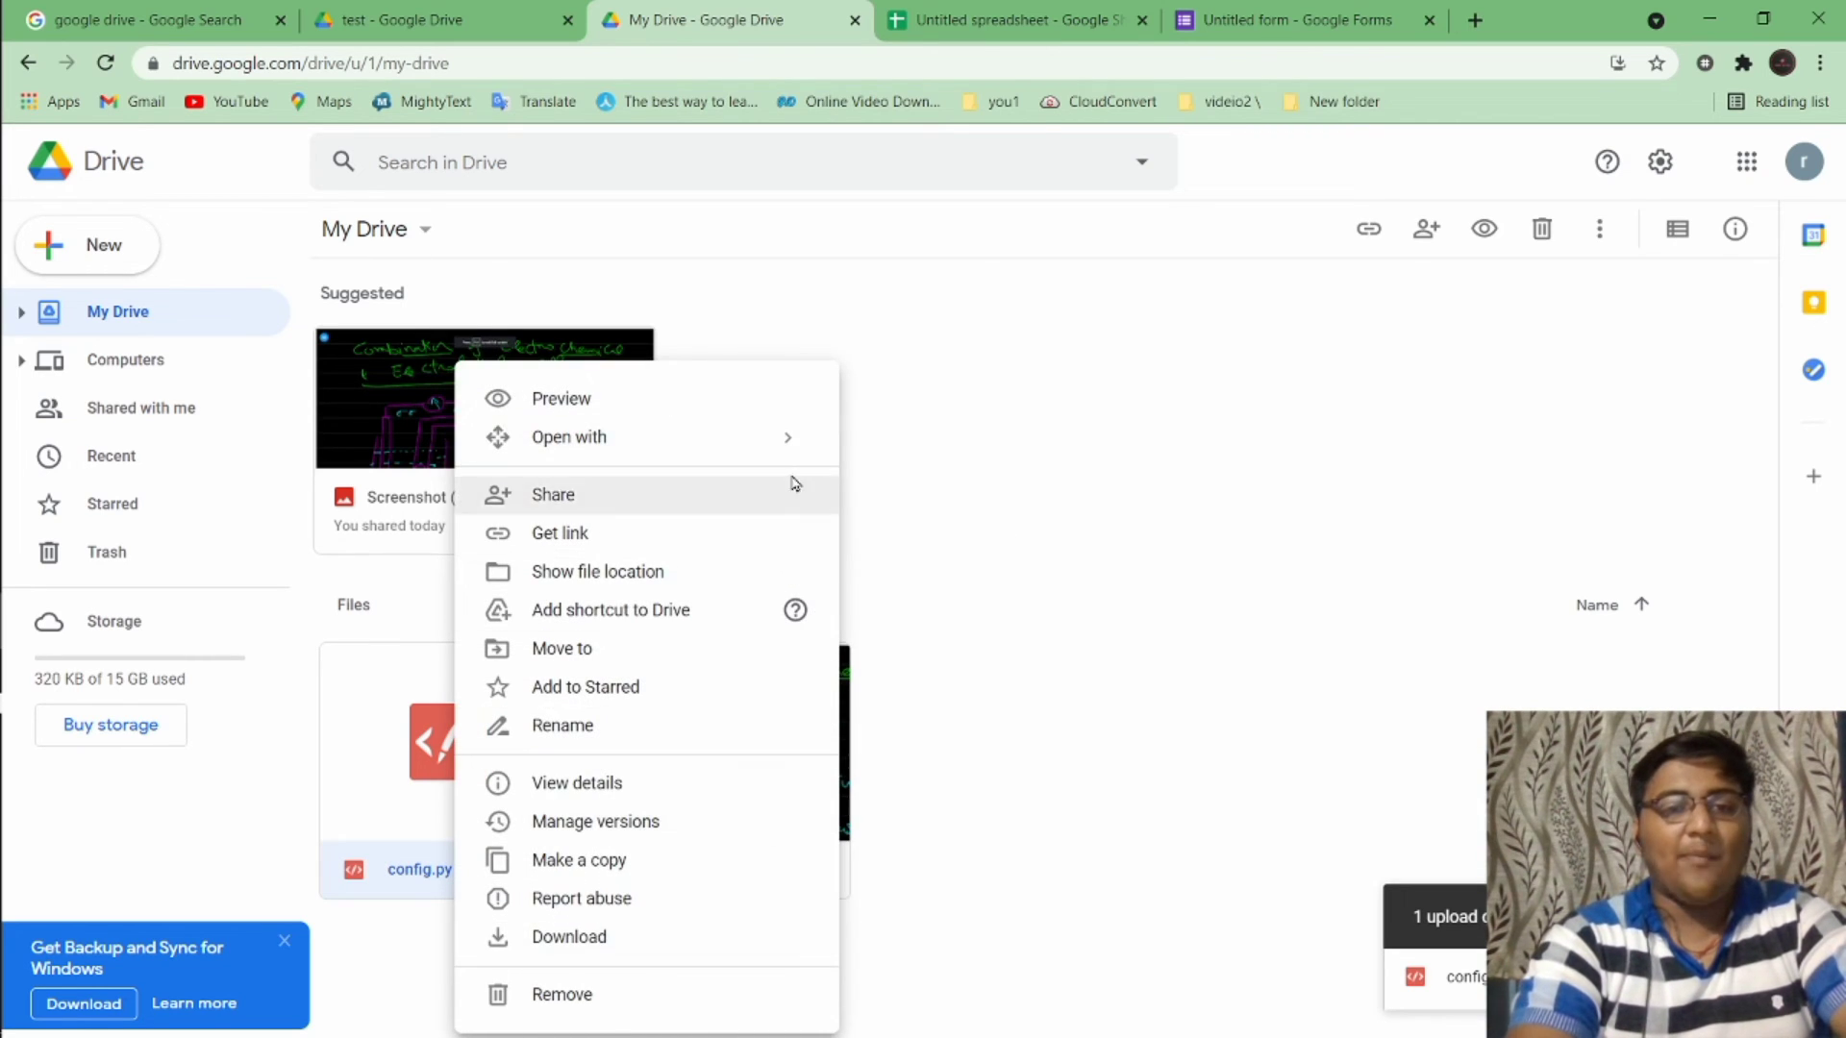
left_click(764, 495)
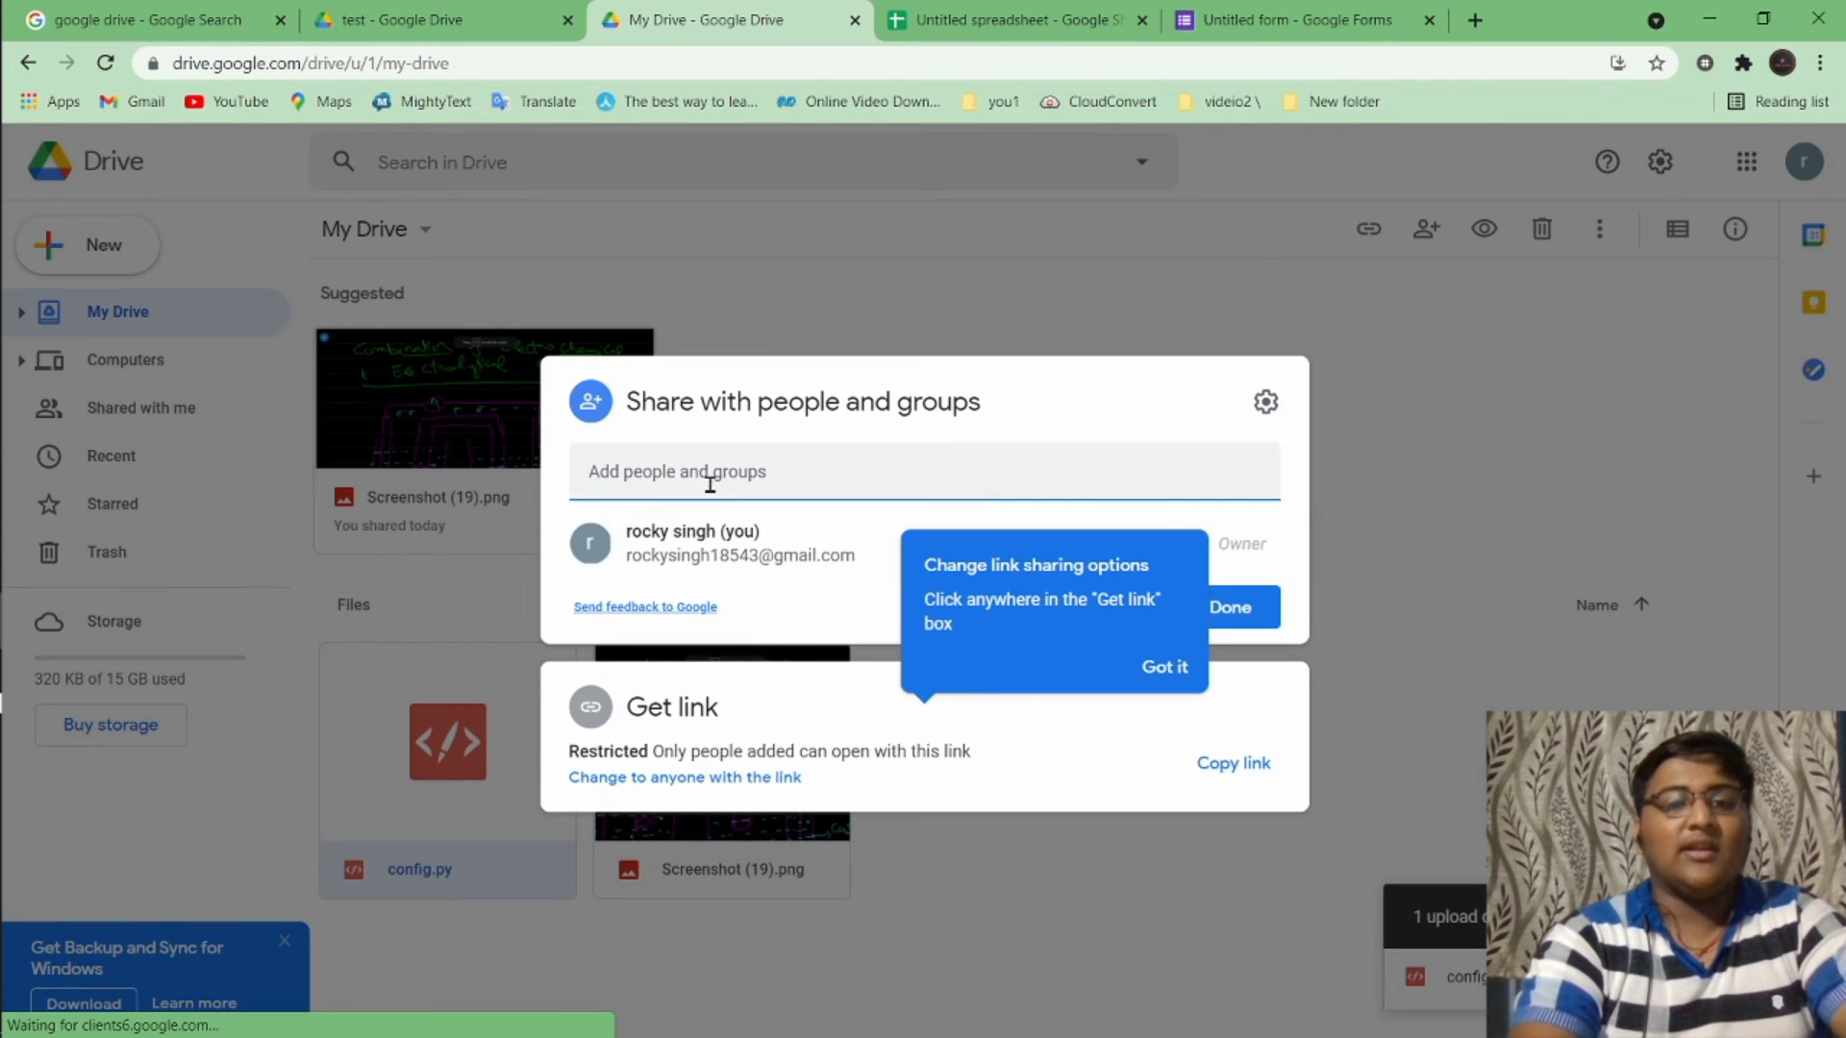
left_click(718, 489)
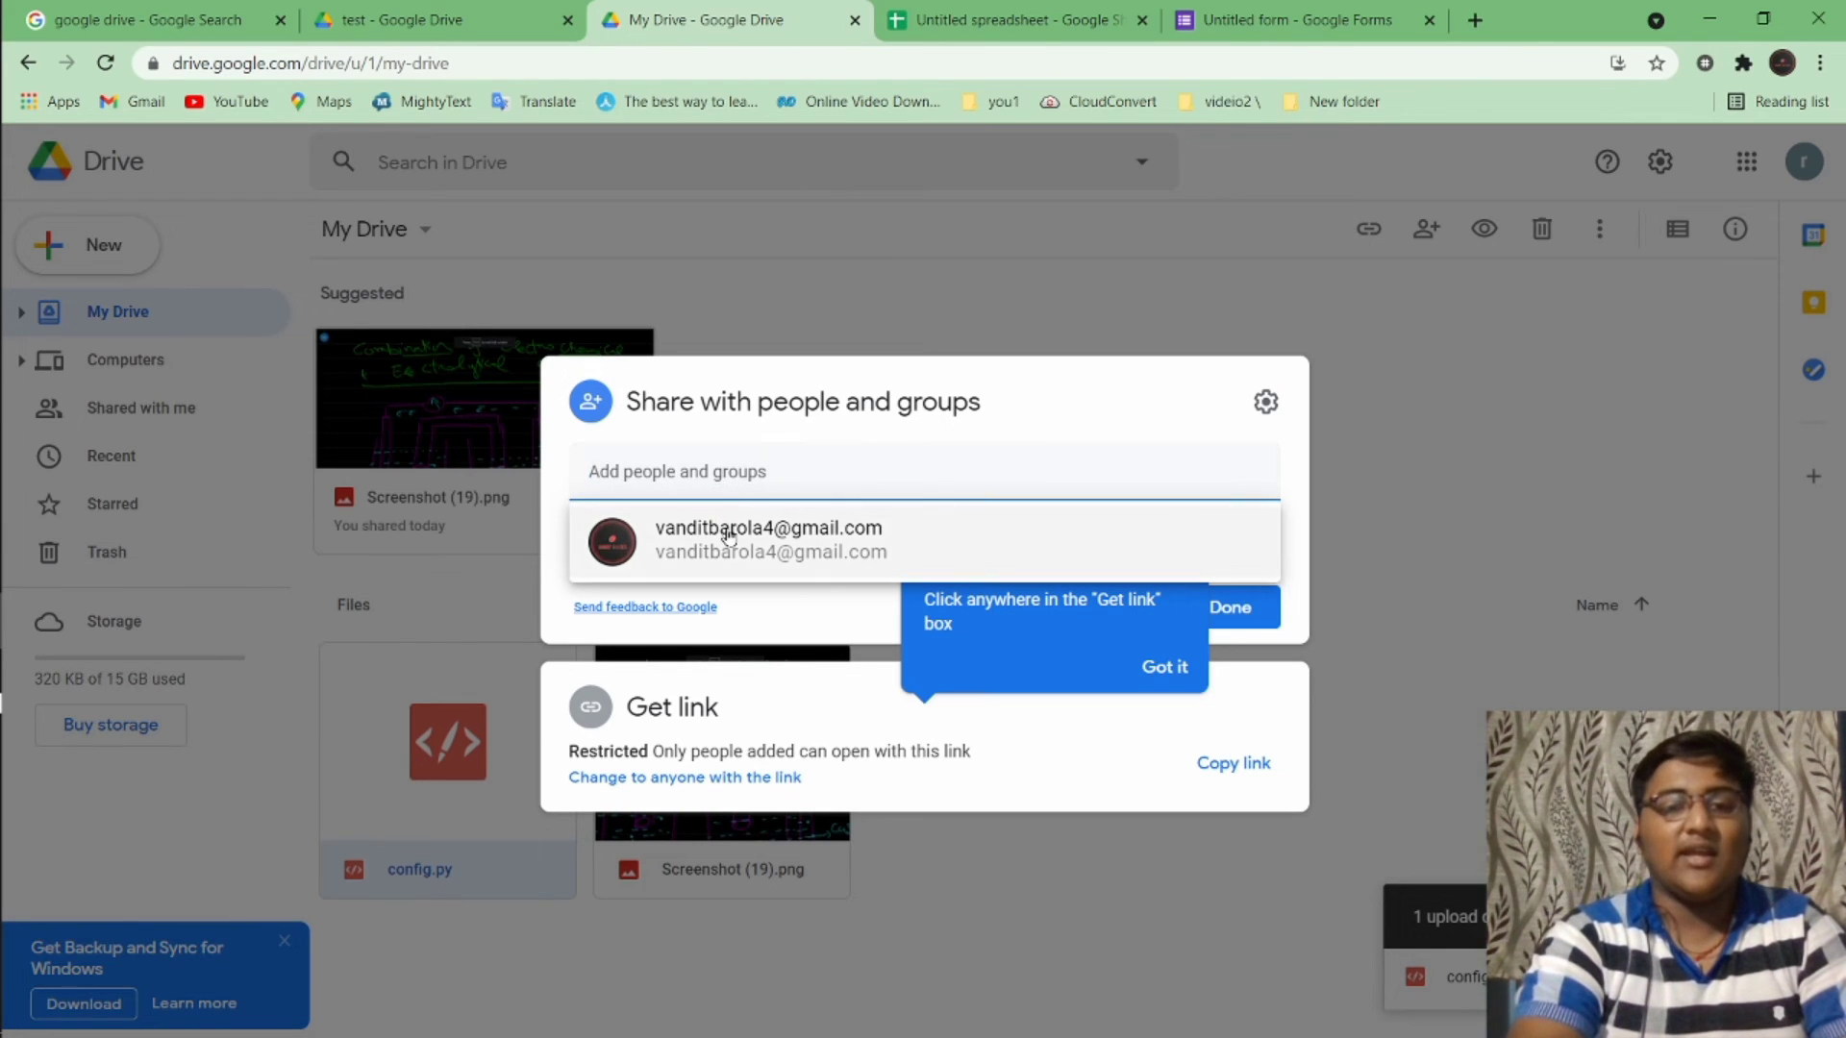
type("vandit")
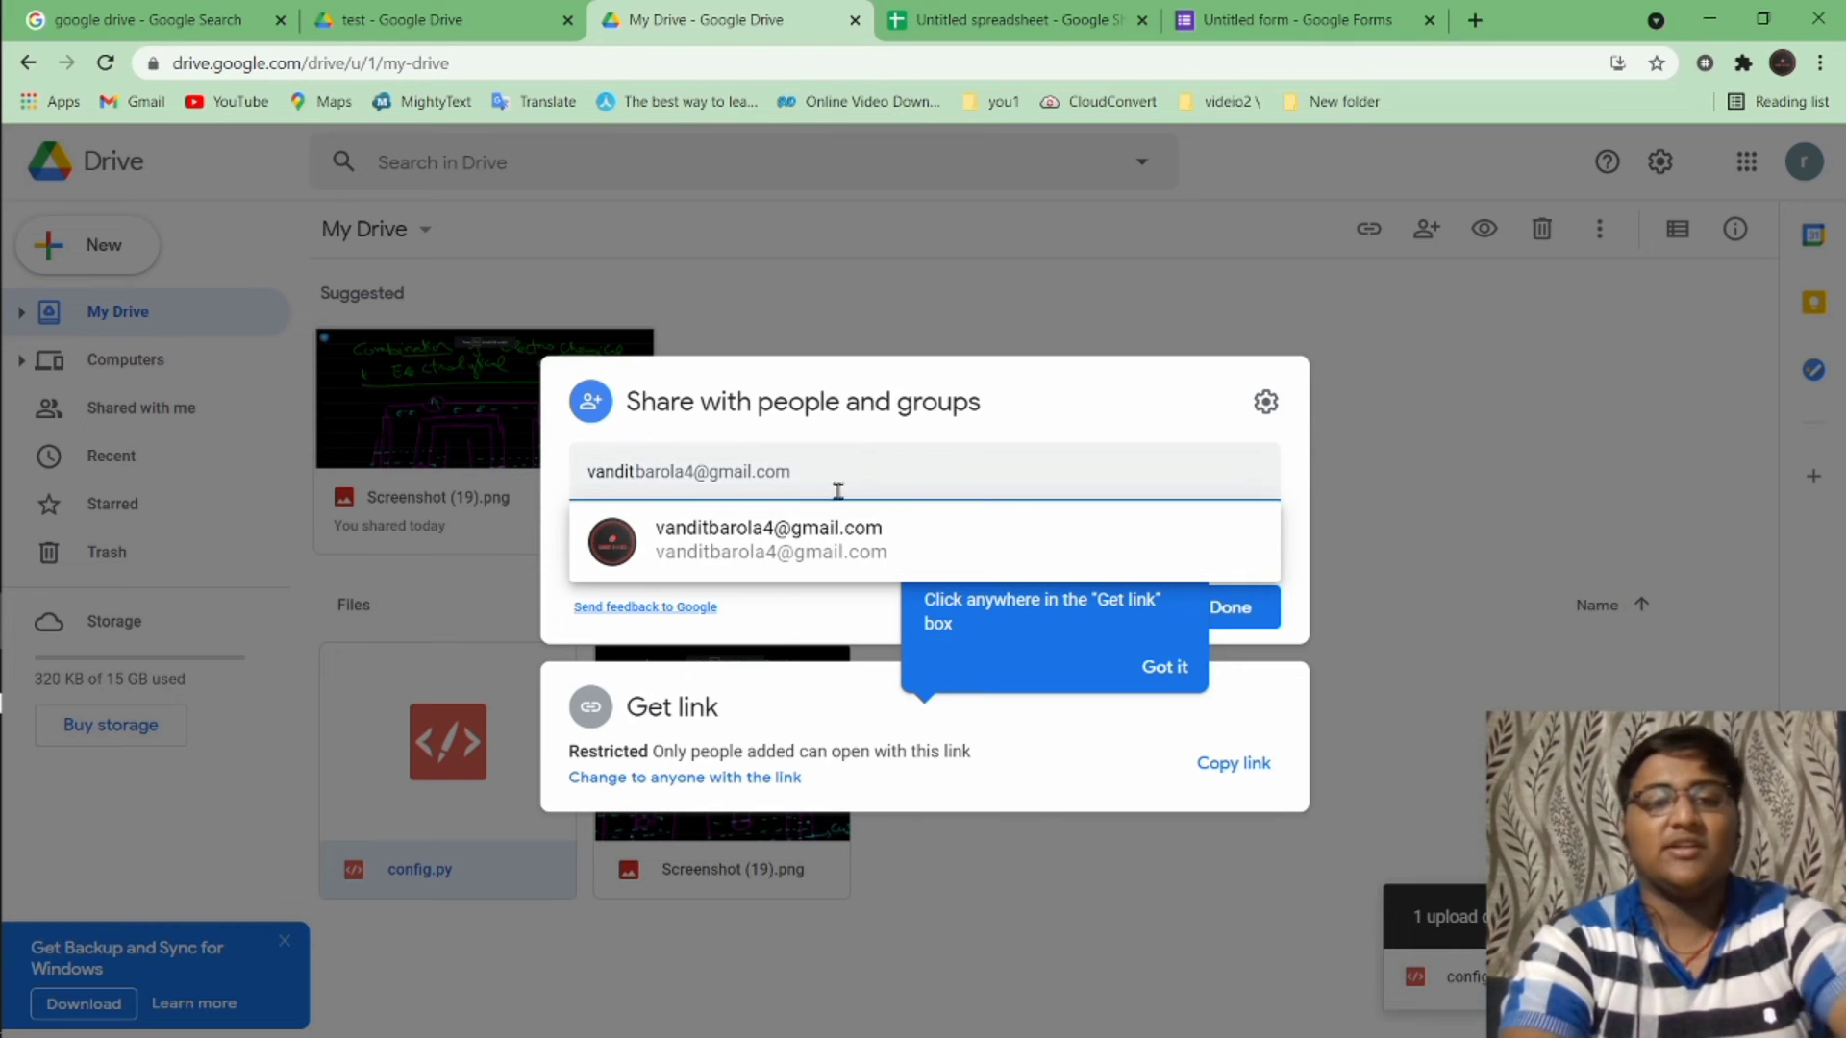
left_click(806, 527)
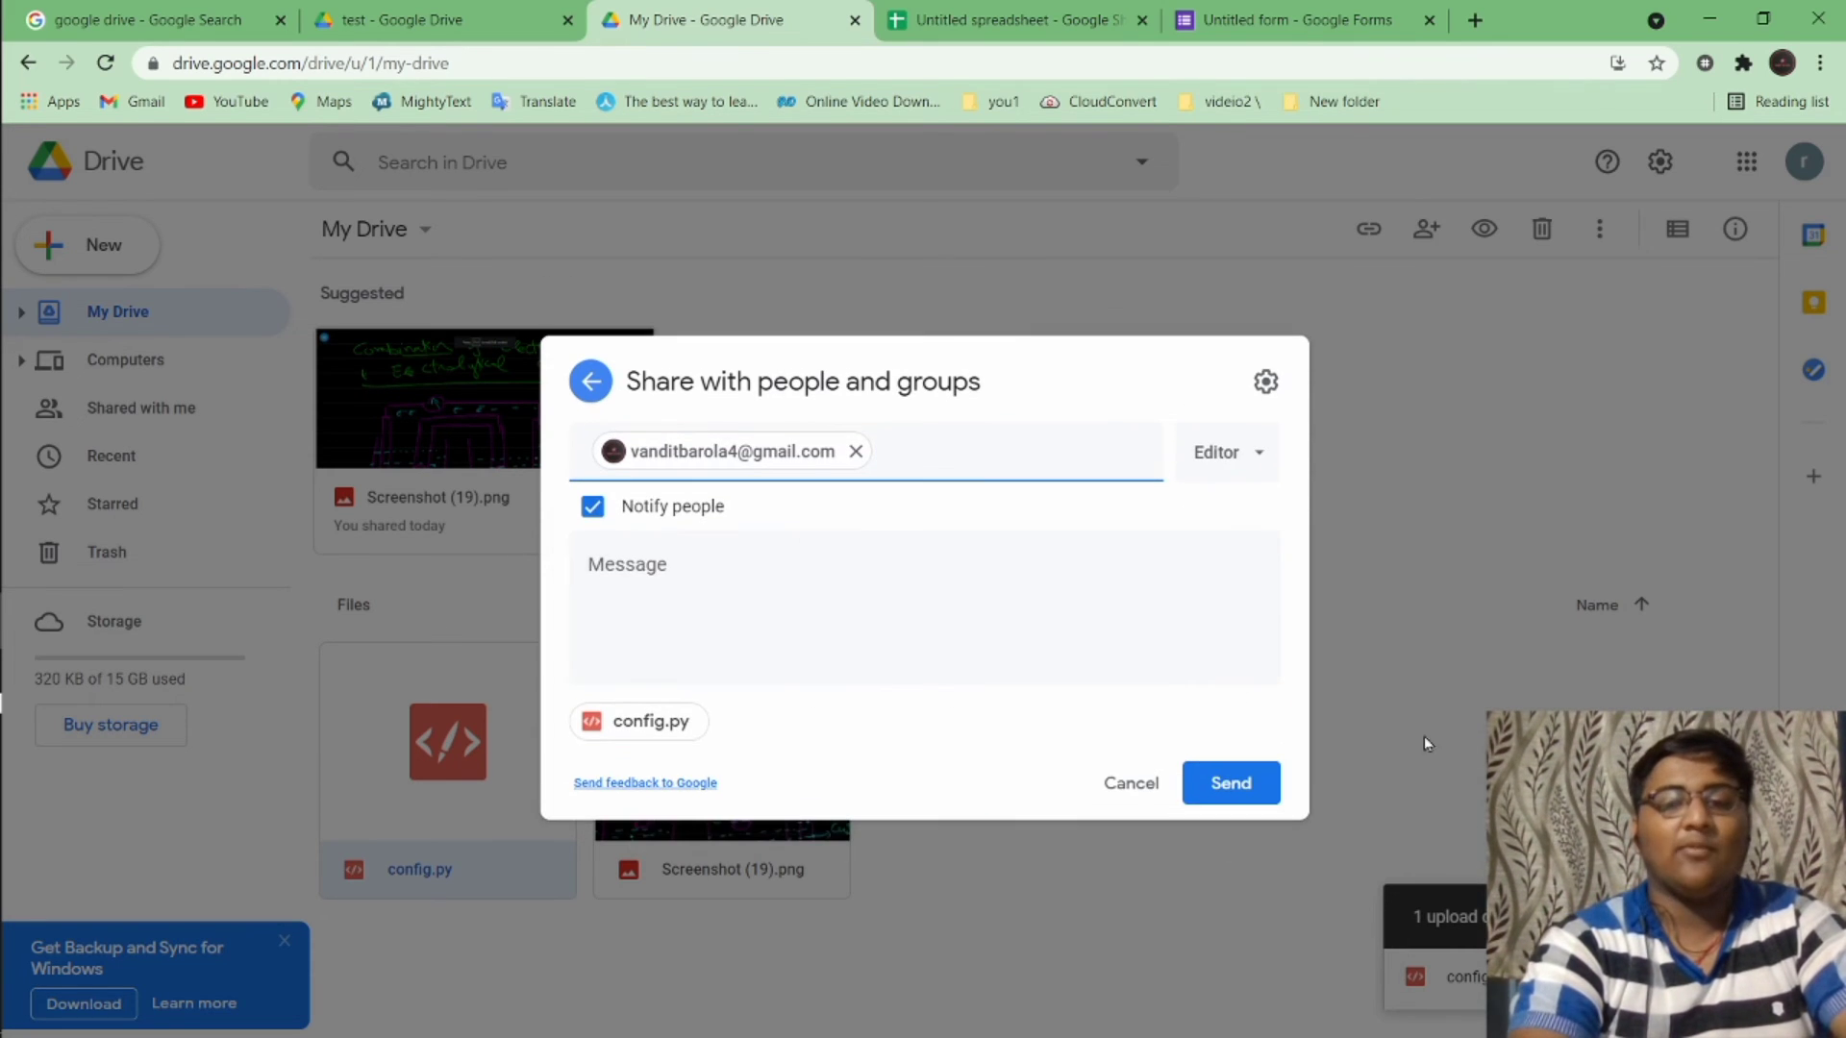
left_click(1233, 783)
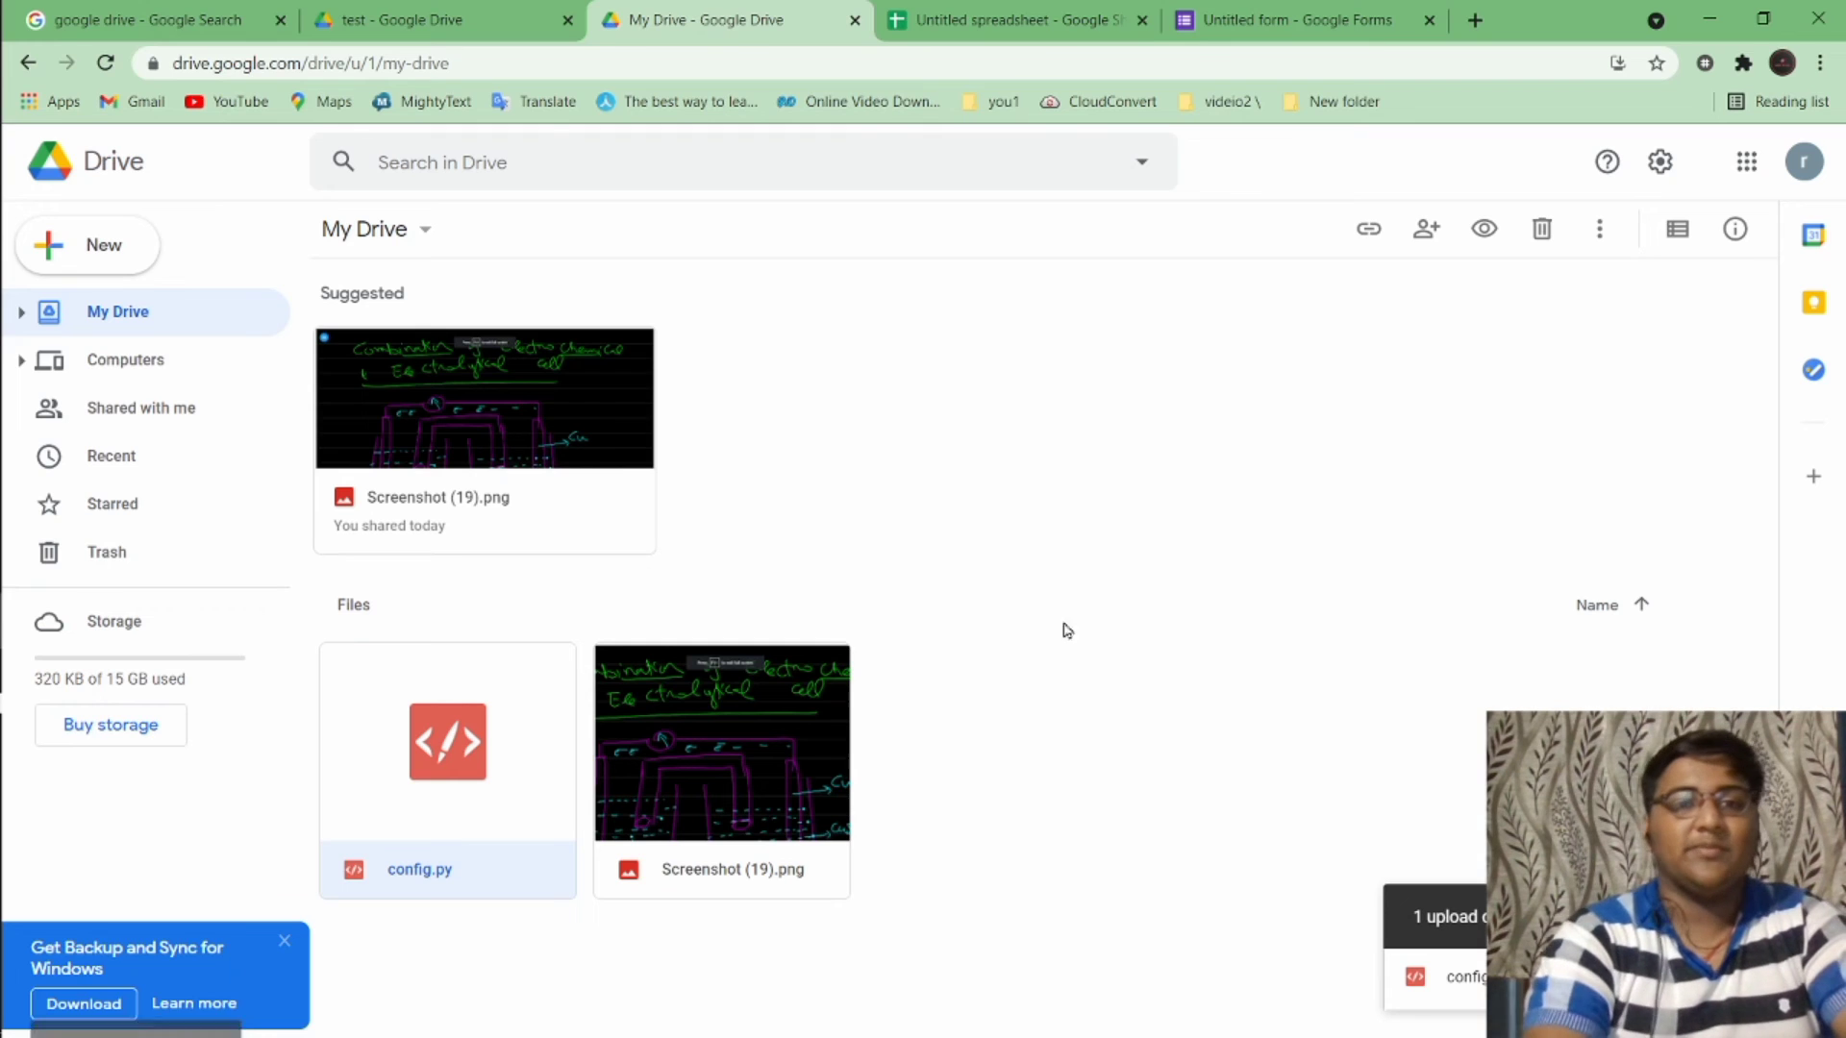
In the first account's Drive, open Shared with me and select config.py
left_click(453, 13)
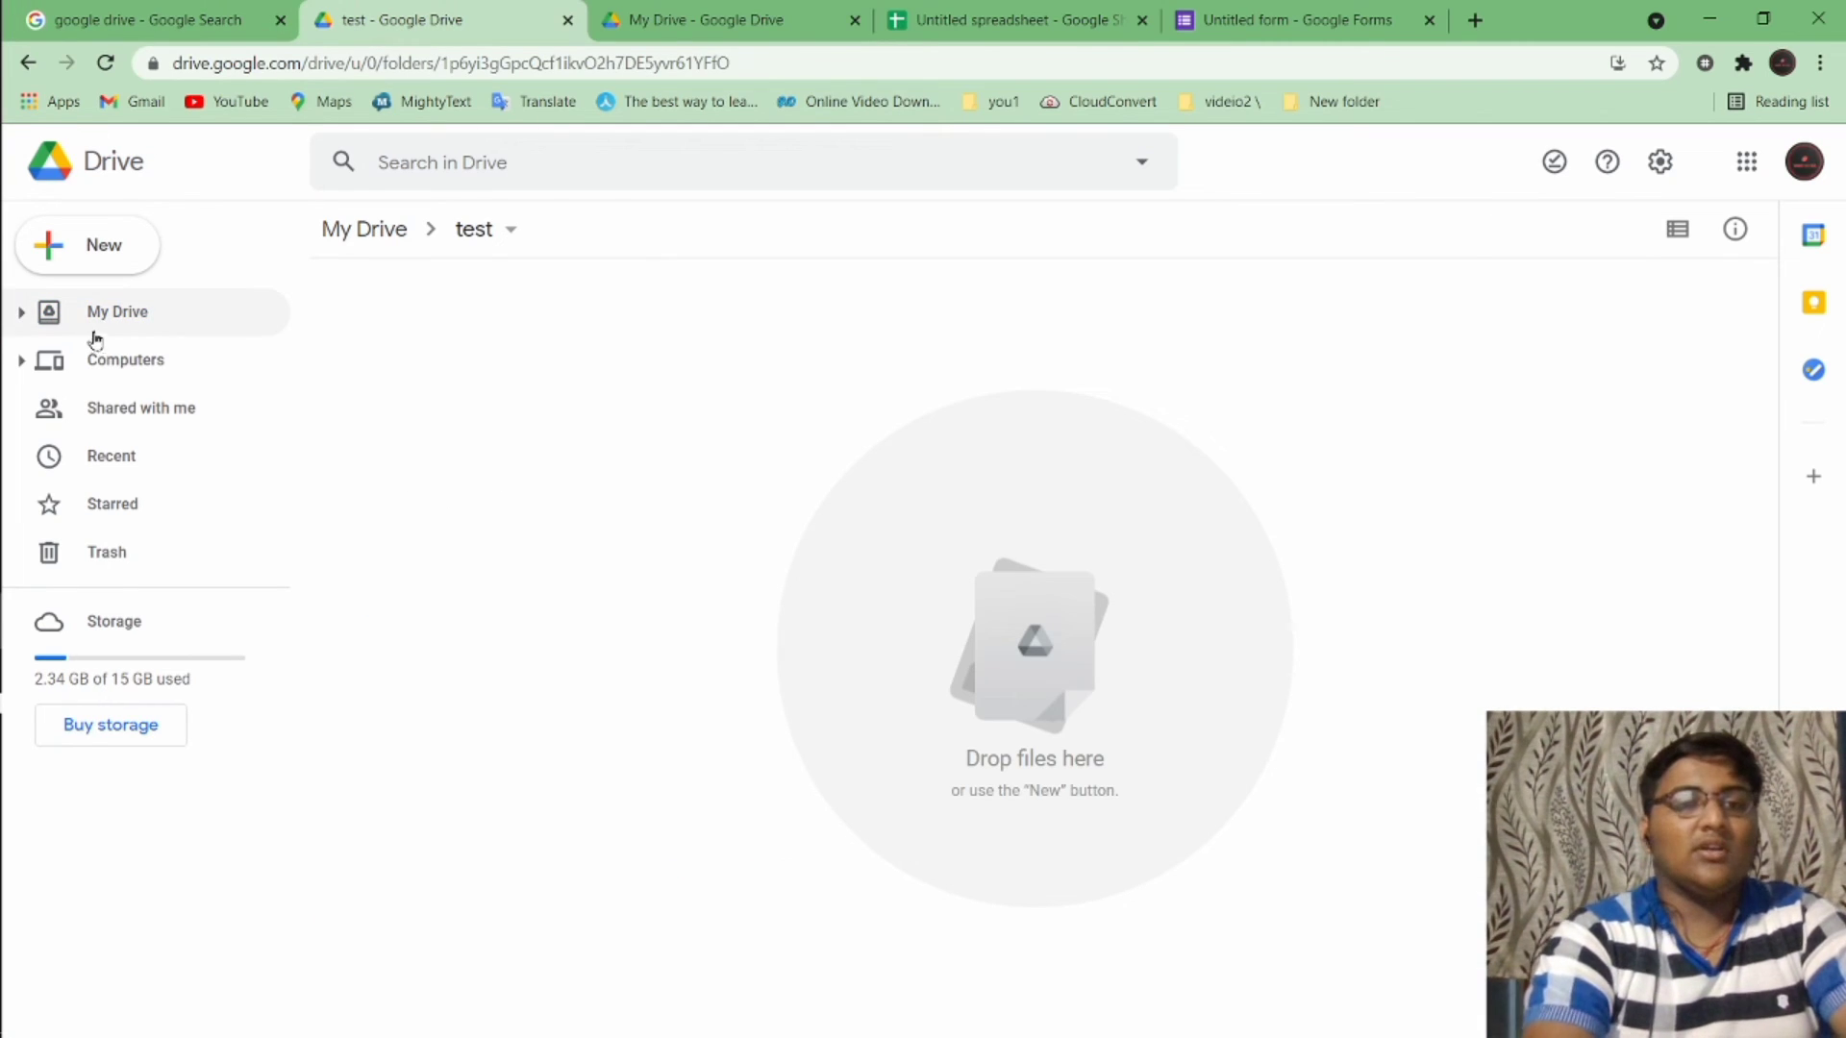
left_click(124, 330)
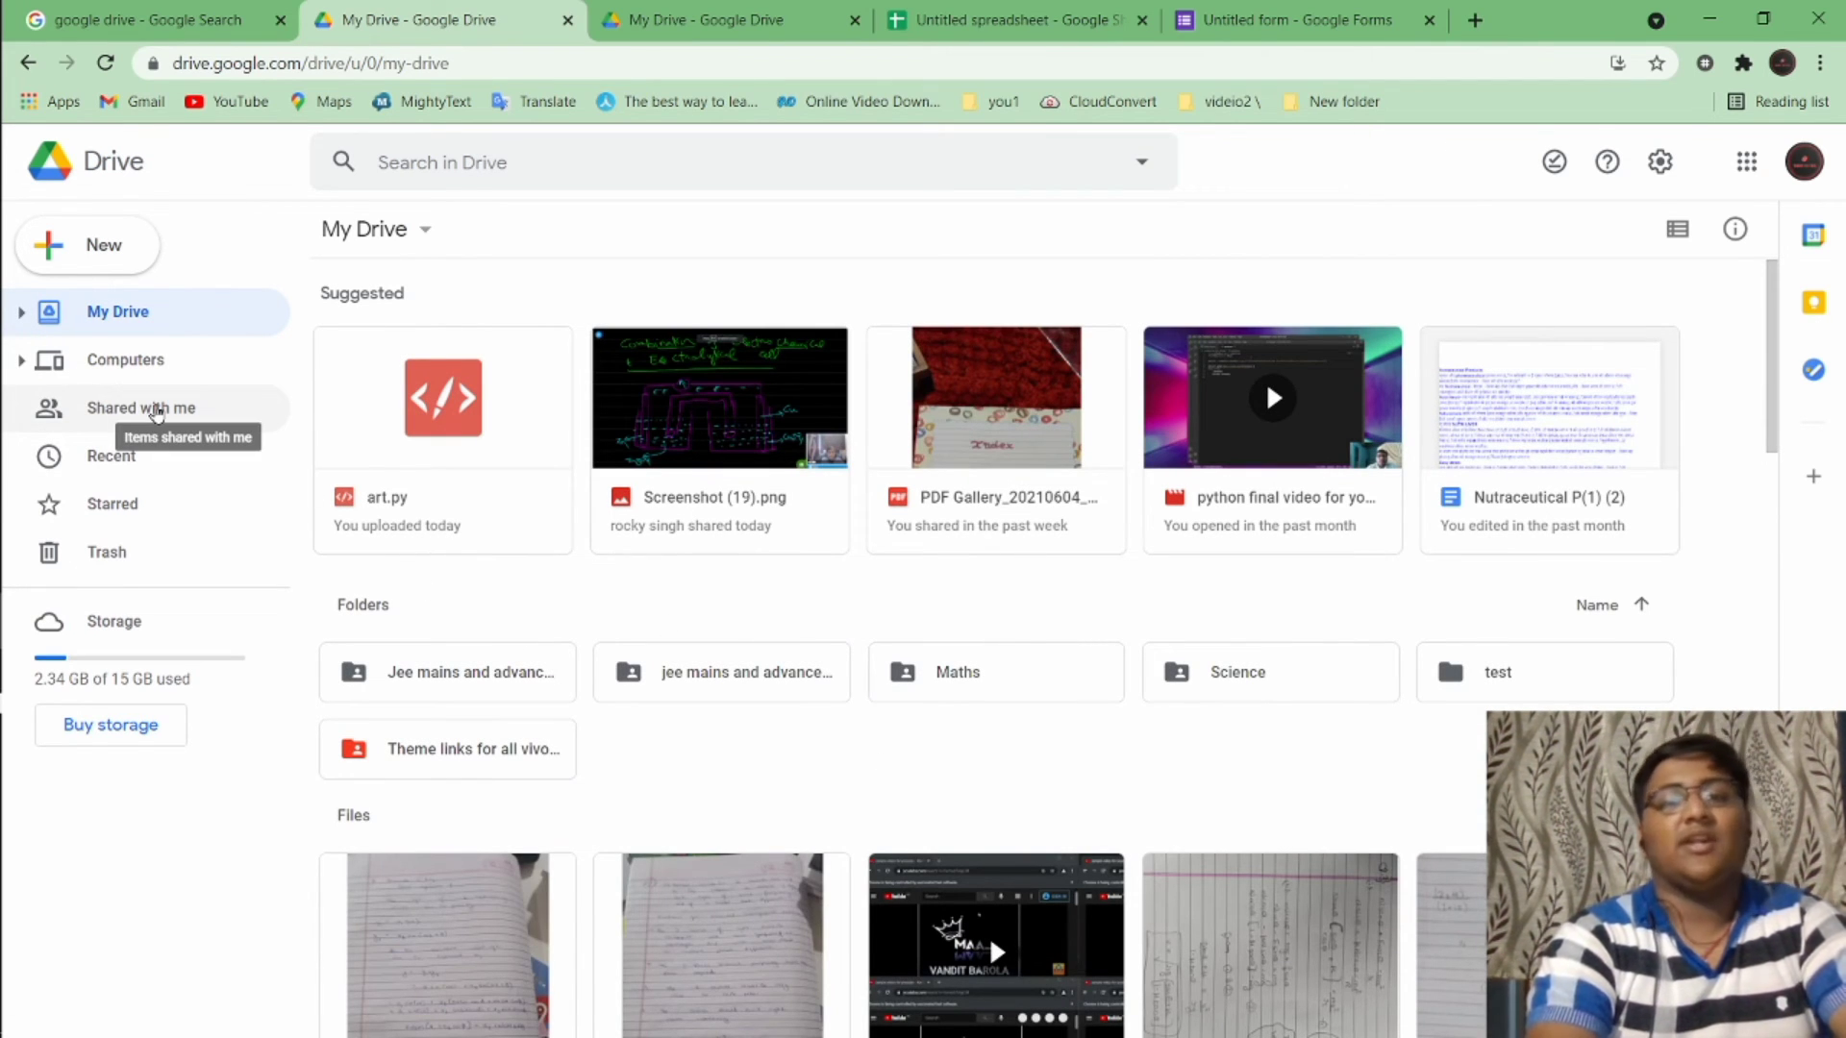
left_click(154, 409)
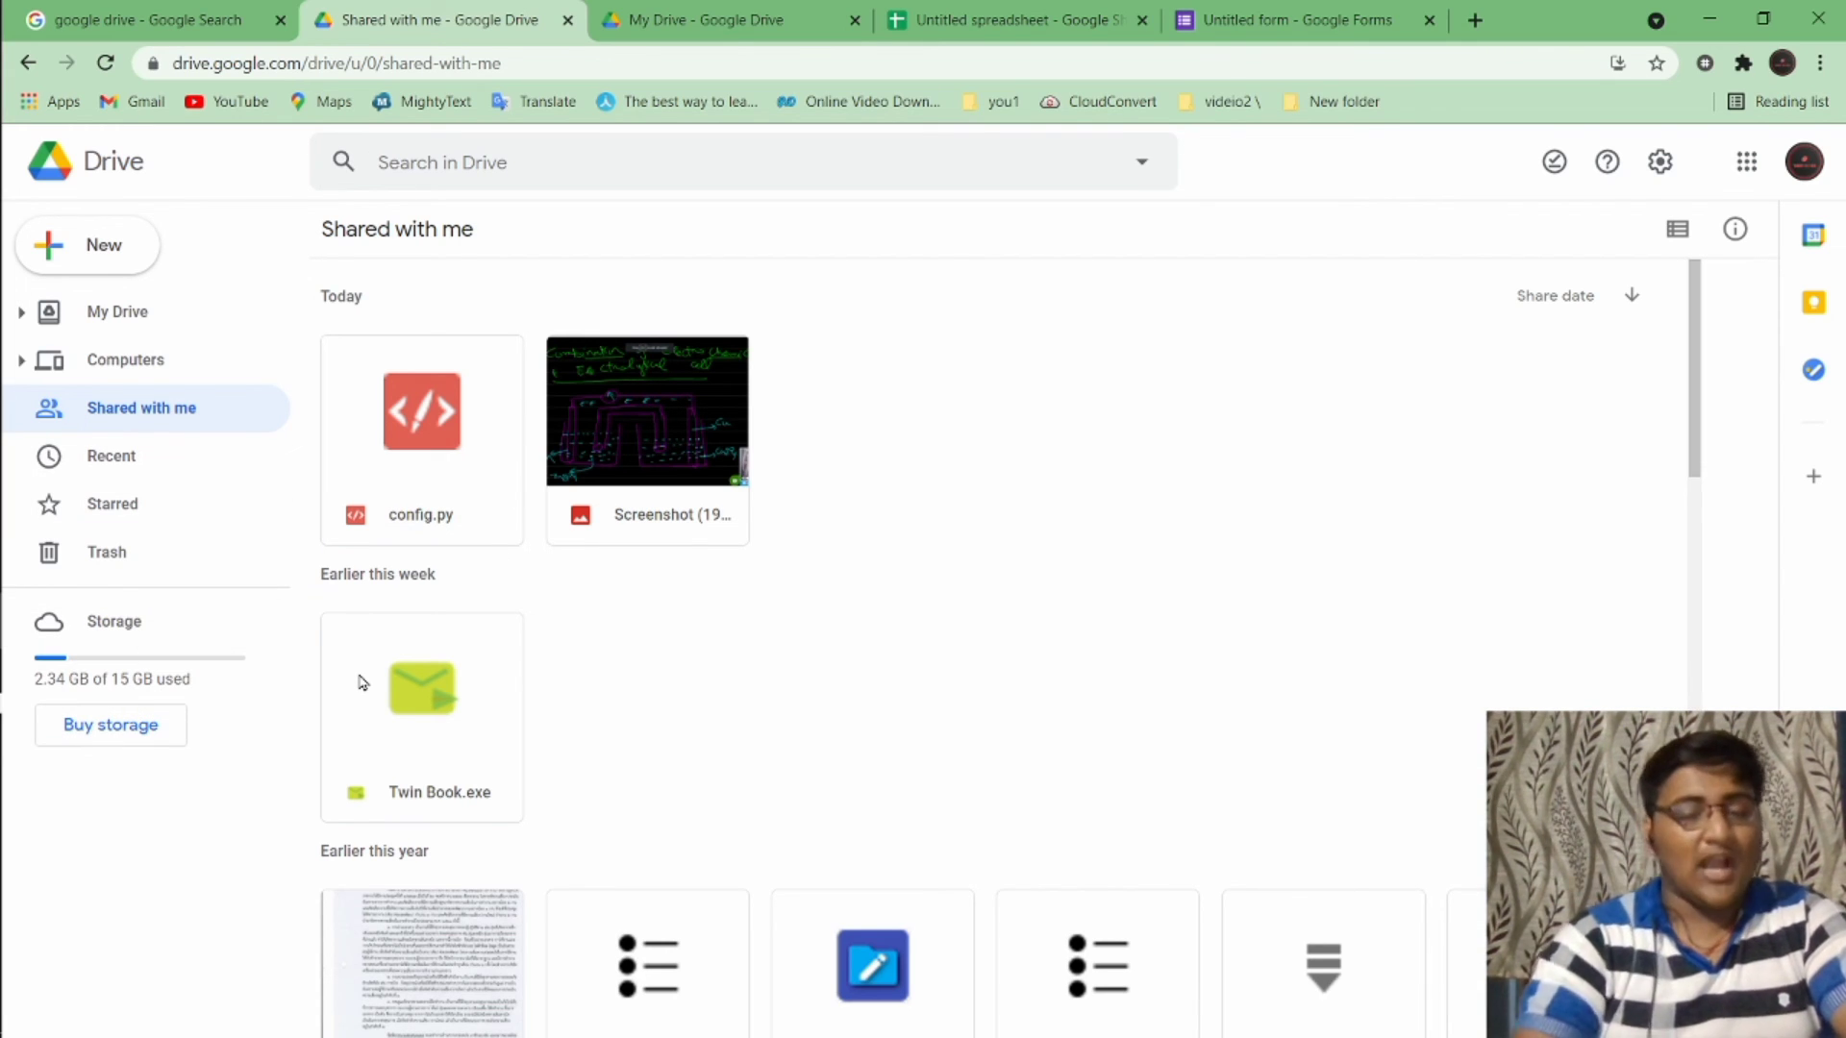
left_click(349, 440)
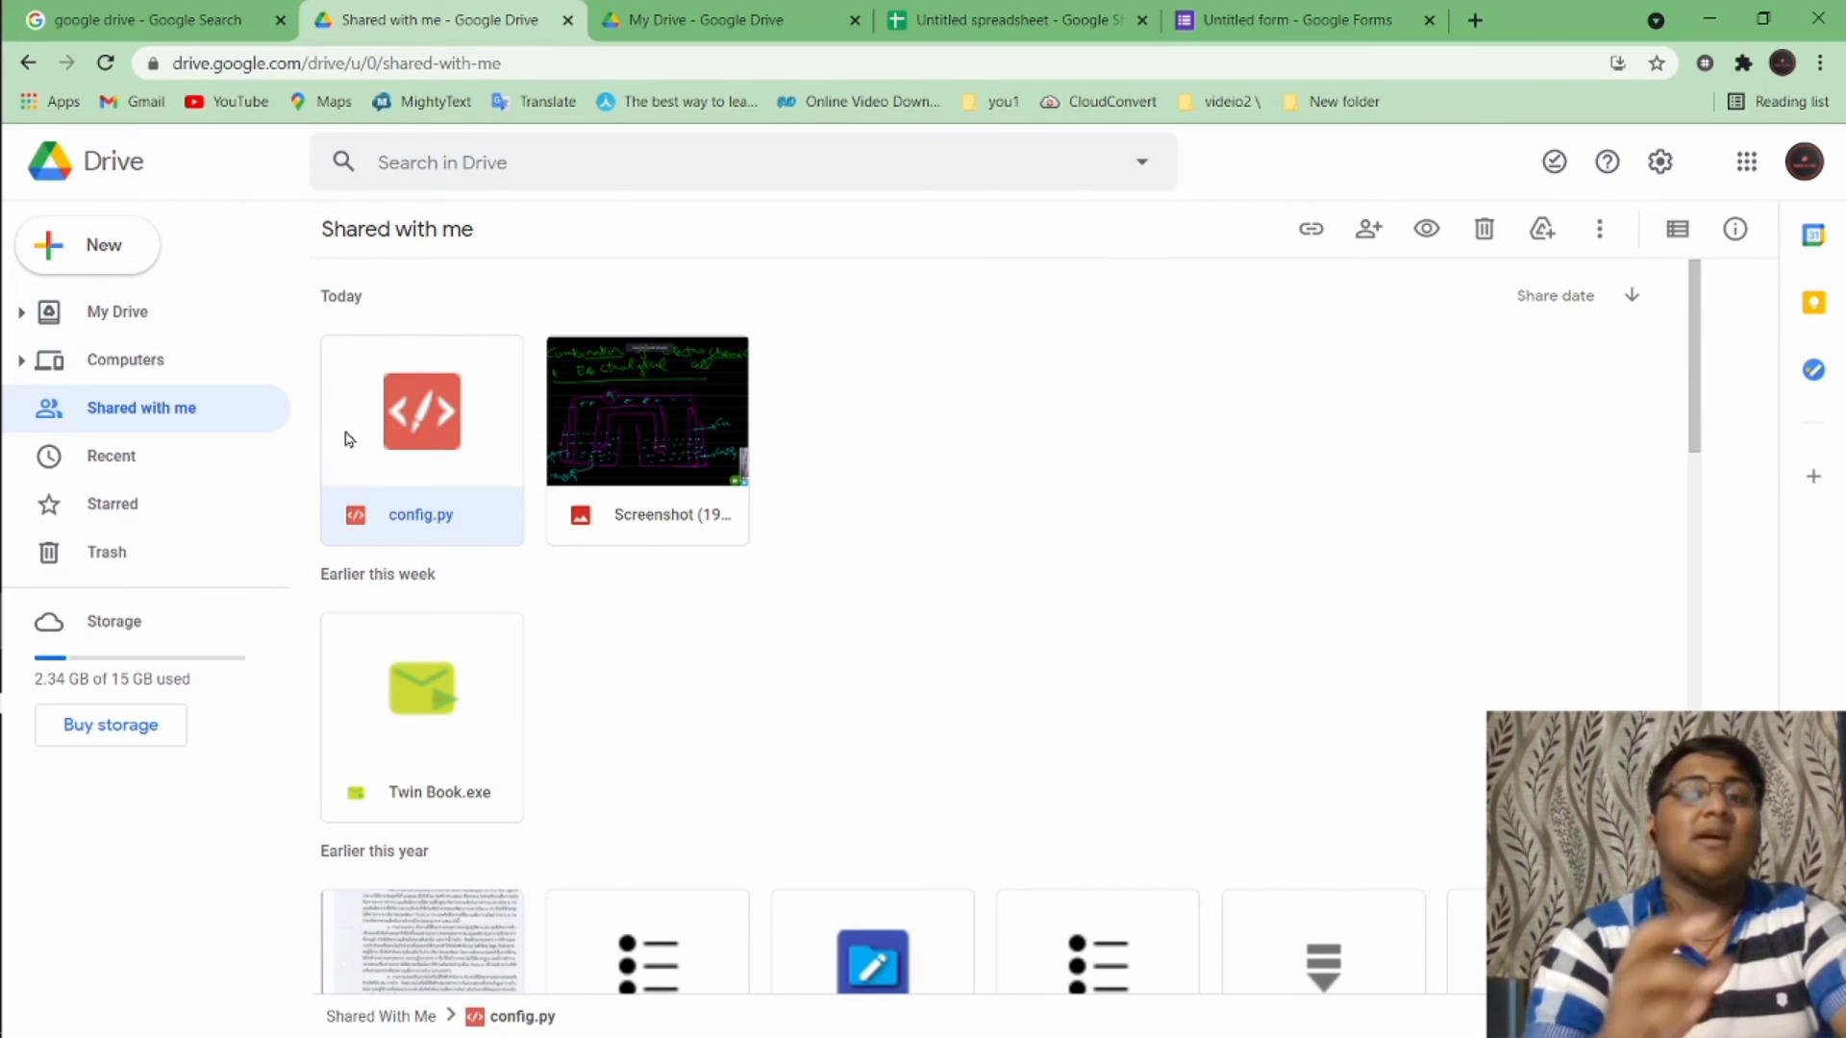